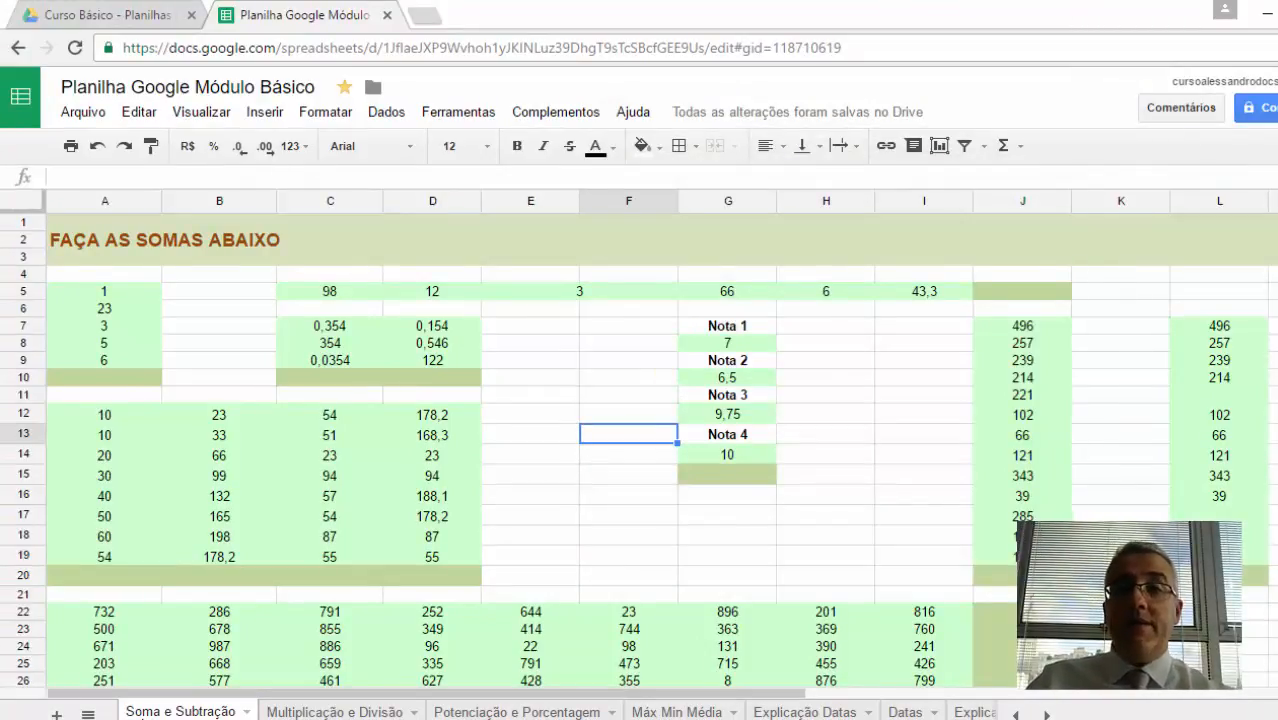
- Apply italic formatting to the empty cell F13
{"action": "left_click", "coordinate": [200, 112]}
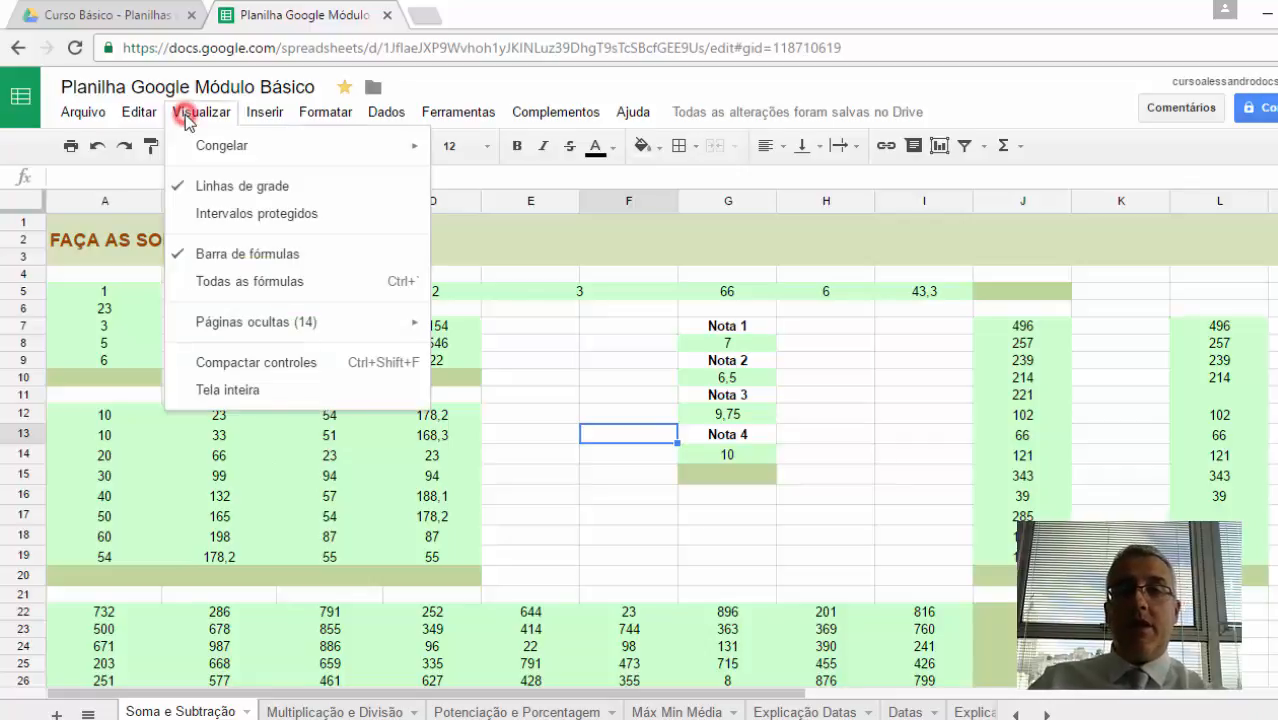
{"action": "mouse_move", "coordinate": [242, 328]}
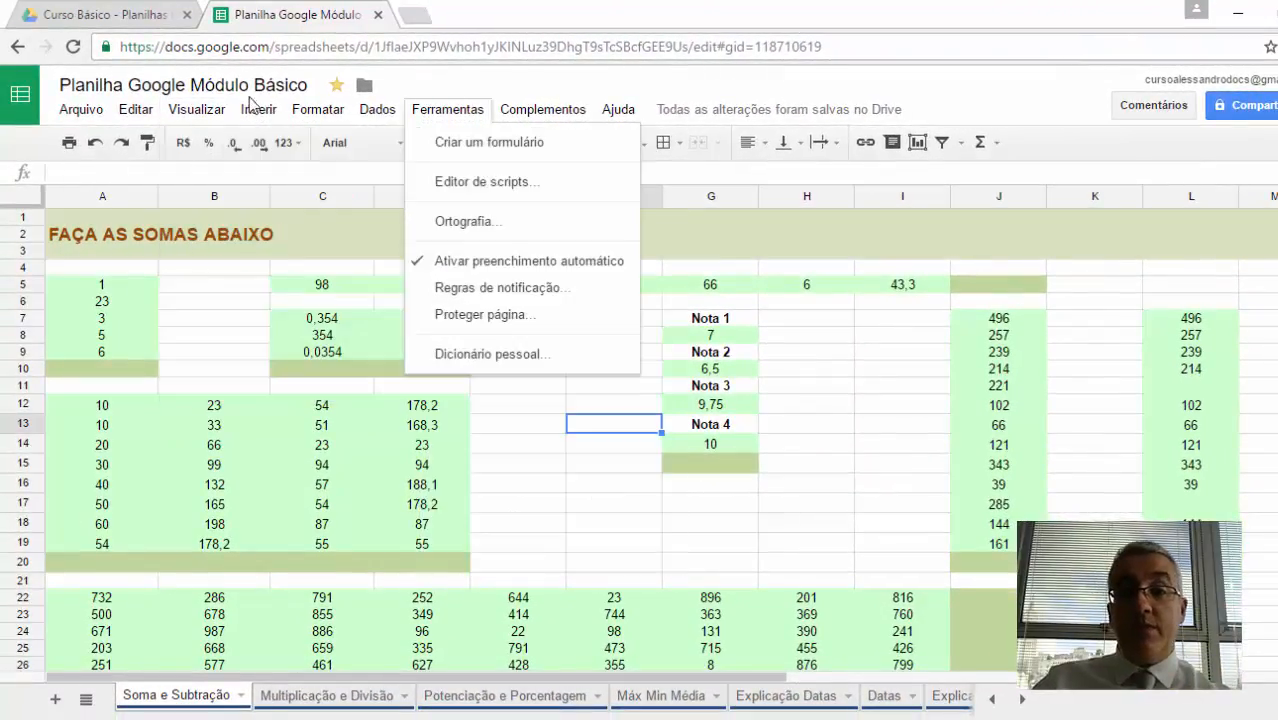
{"action": "mouse_move", "coordinate": [318, 109]}
{"action": "left_click", "coordinate": [300, 248]}
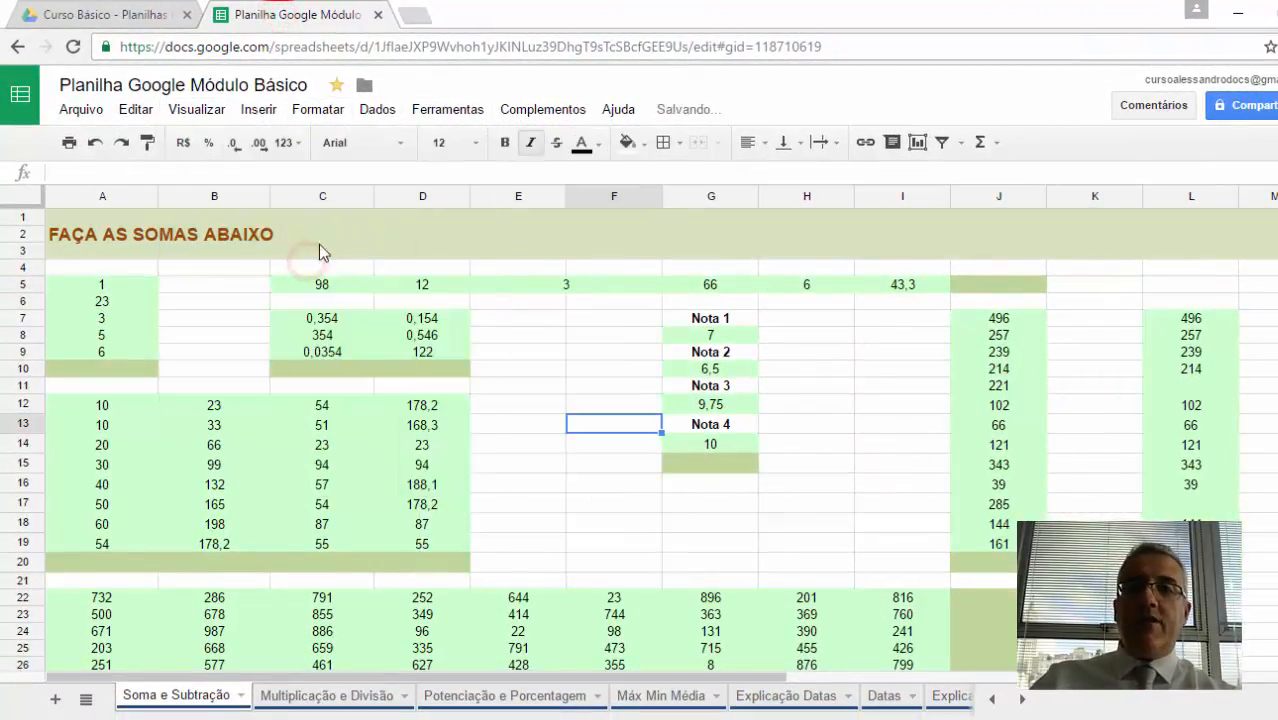
- Sum the range A5:A9 in cell A10 with the SOMA function
{"action": "left_click", "coordinate": [104, 350]}
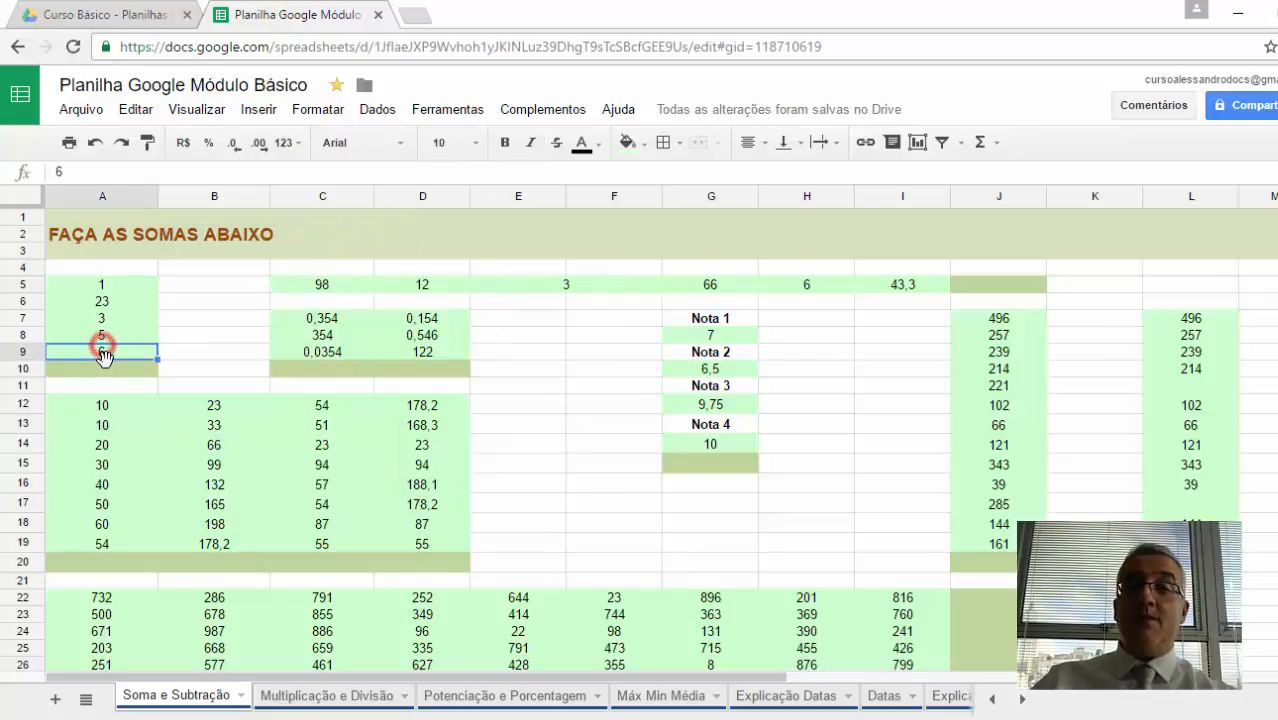
{"action": "left_click", "coordinate": [120, 368]}
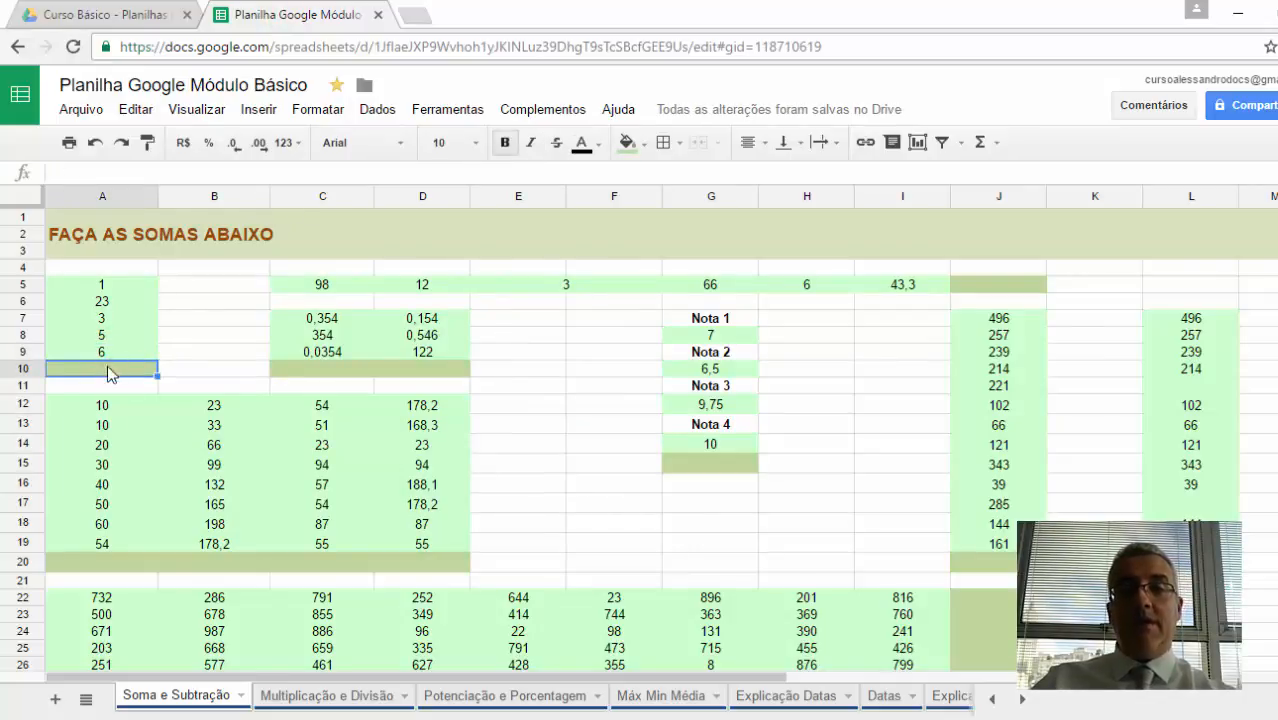
{"action": "type", "text": "=soma("}
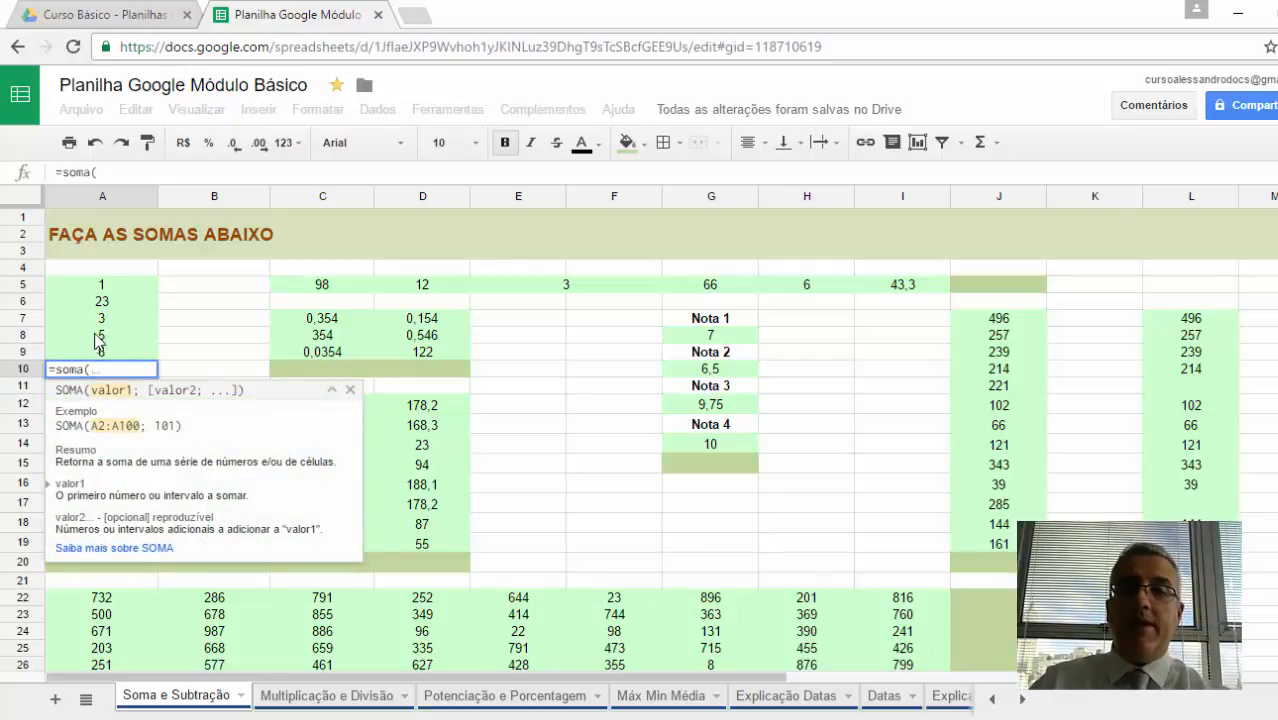
{"action": "left_click_drag", "start_coordinate": [117, 287], "coordinate": [114, 350]}
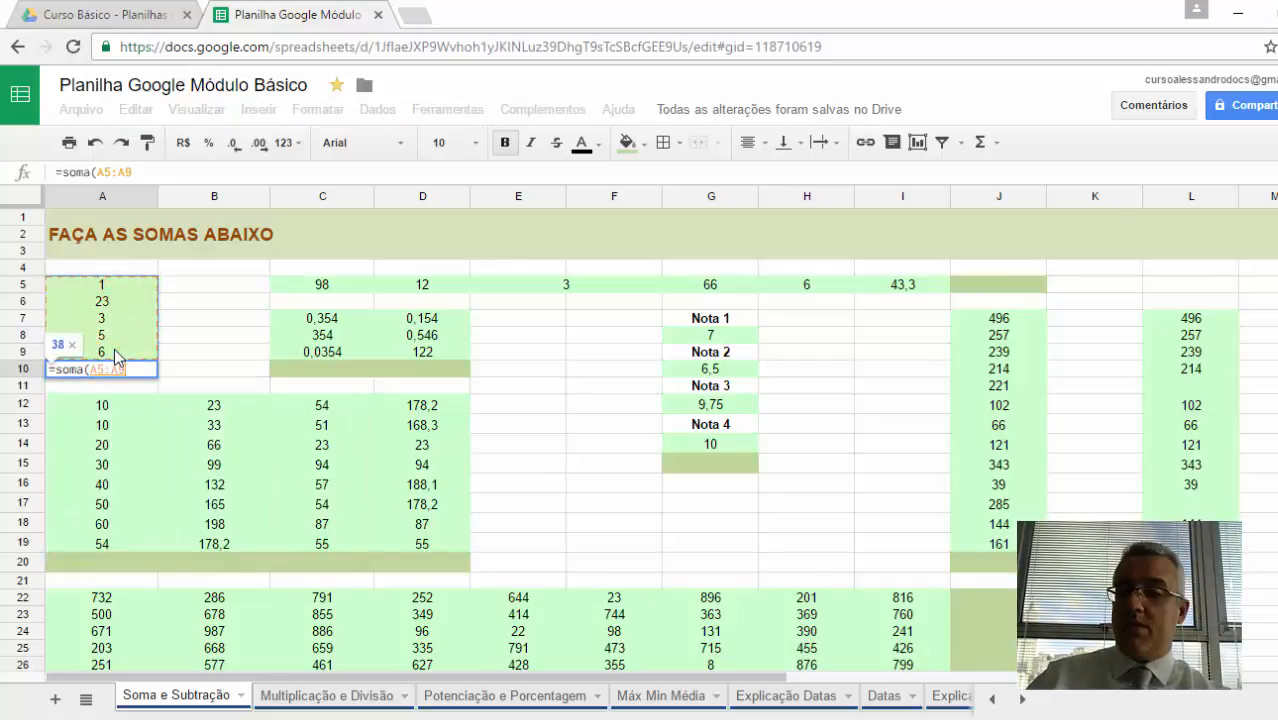
{"action": "key", "text": "Return"}
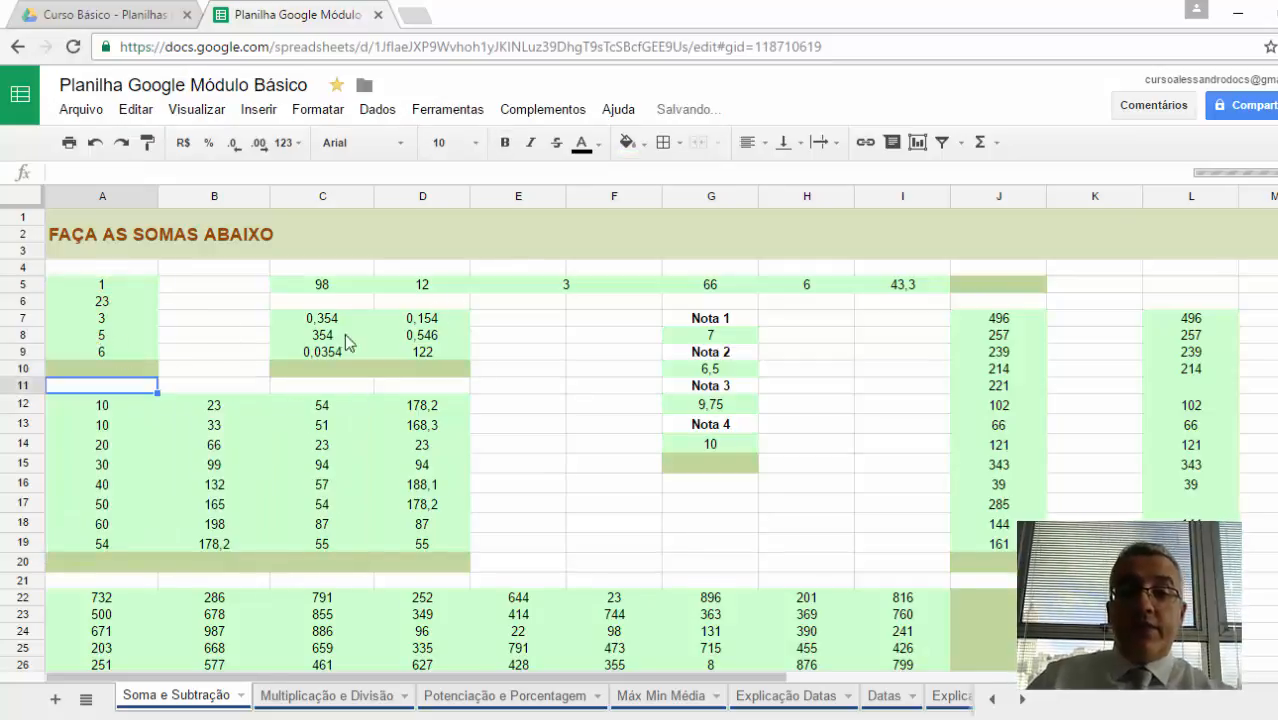
{"action": "left_click", "coordinate": [121, 367]}
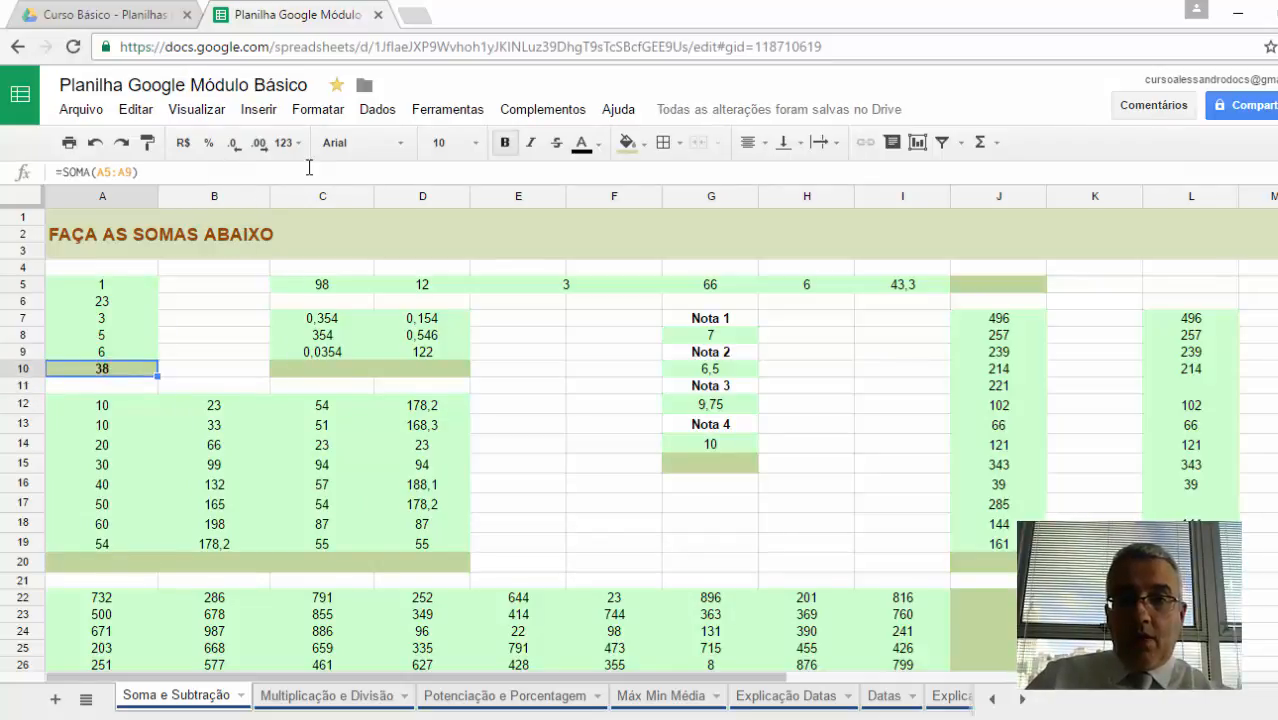
{"action": "left_click", "coordinate": [599, 147]}
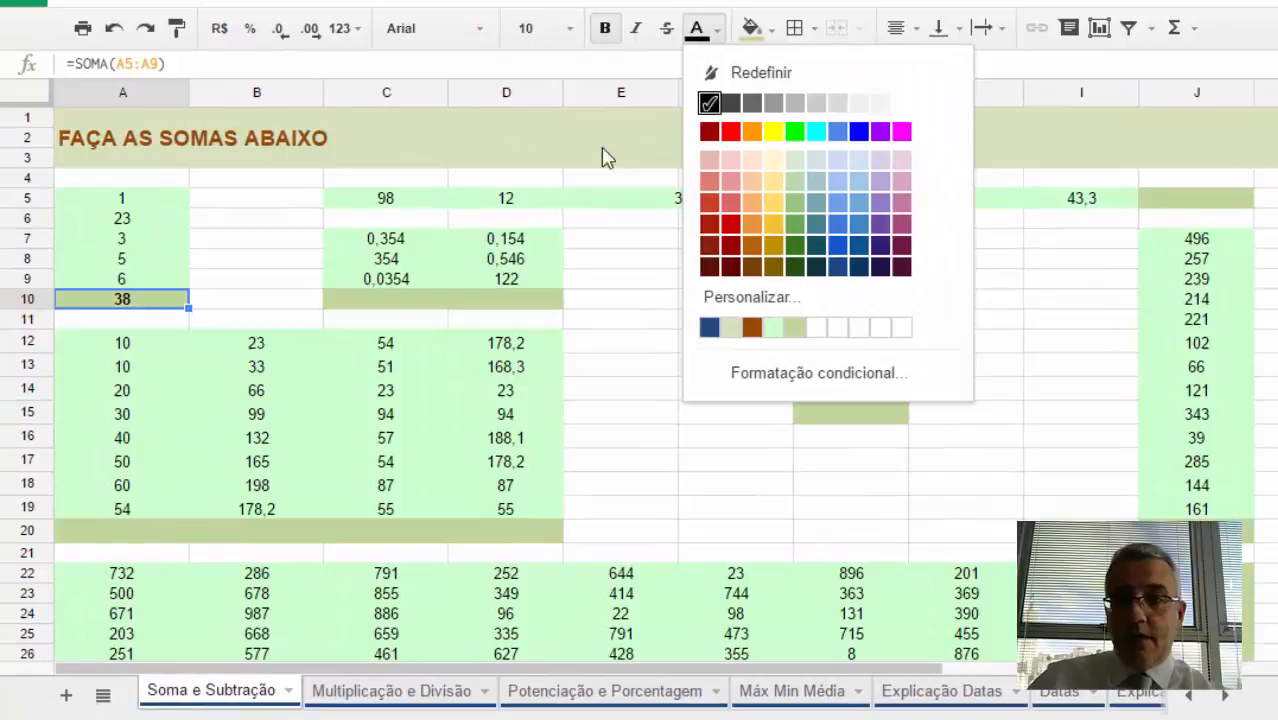
{"action": "key", "text": "Escape"}
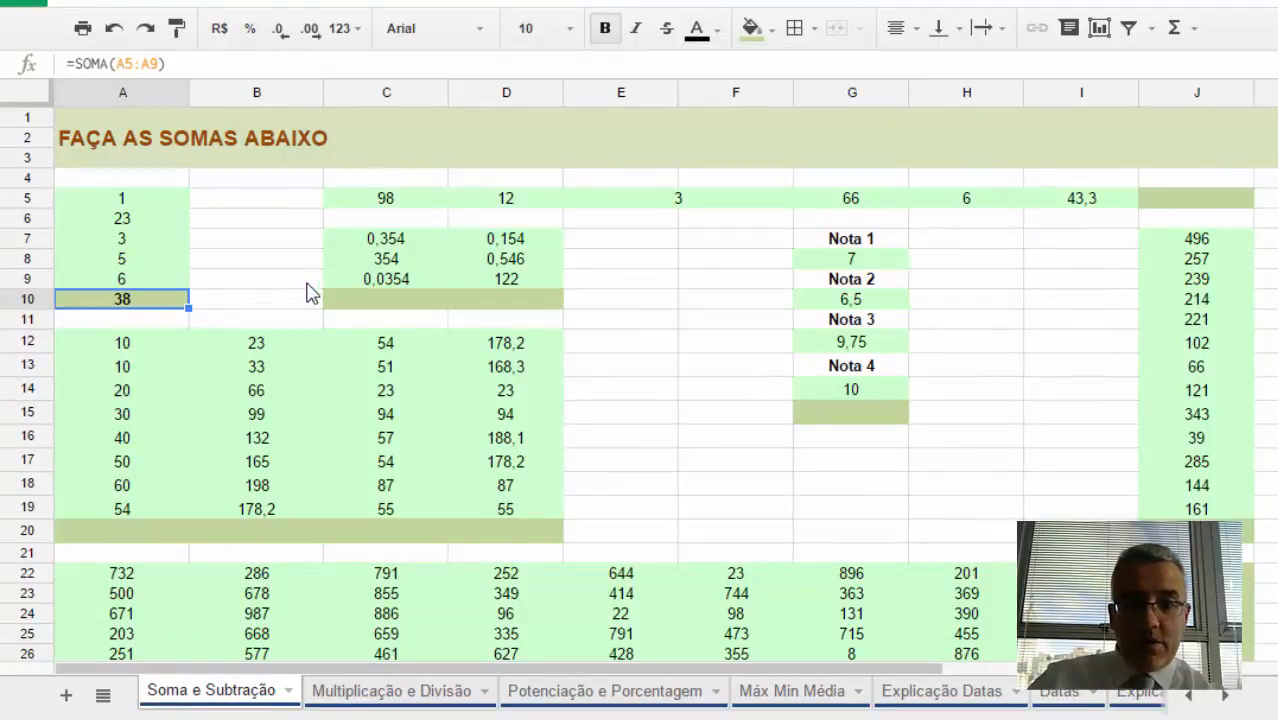
{"action": "left_click", "coordinate": [238, 236]}
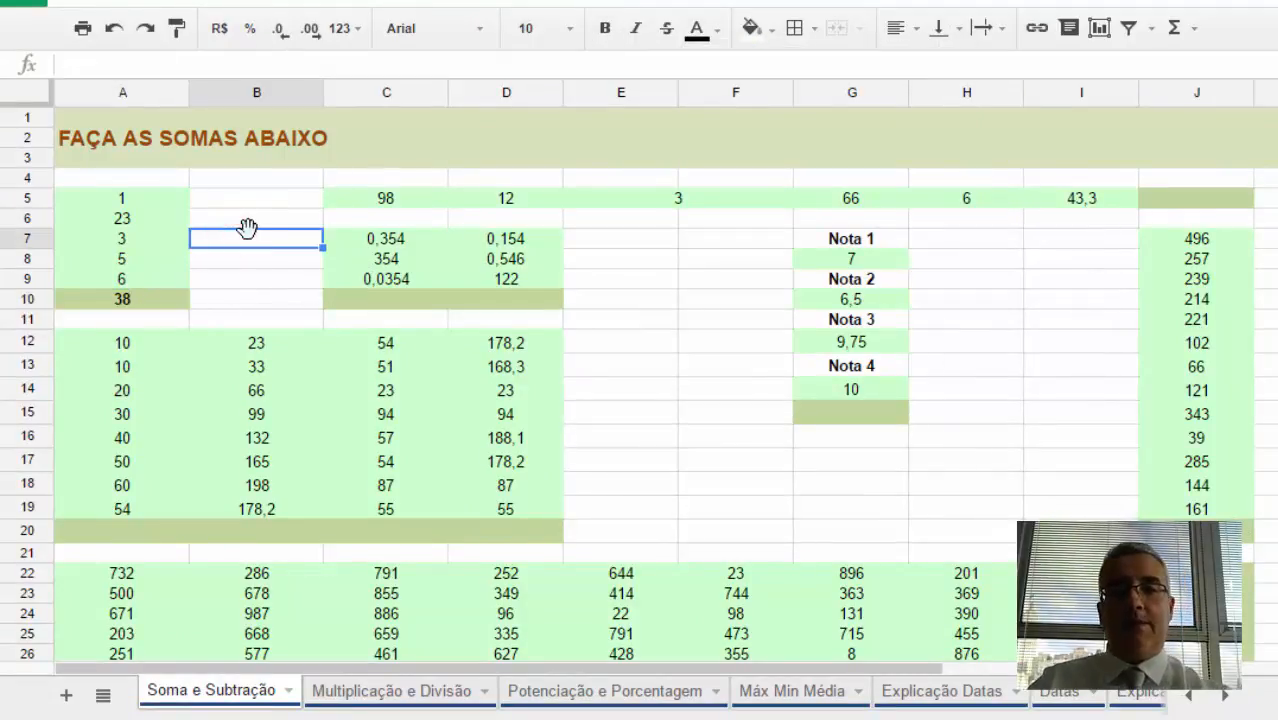
{"action": "left_click", "coordinate": [168, 298]}
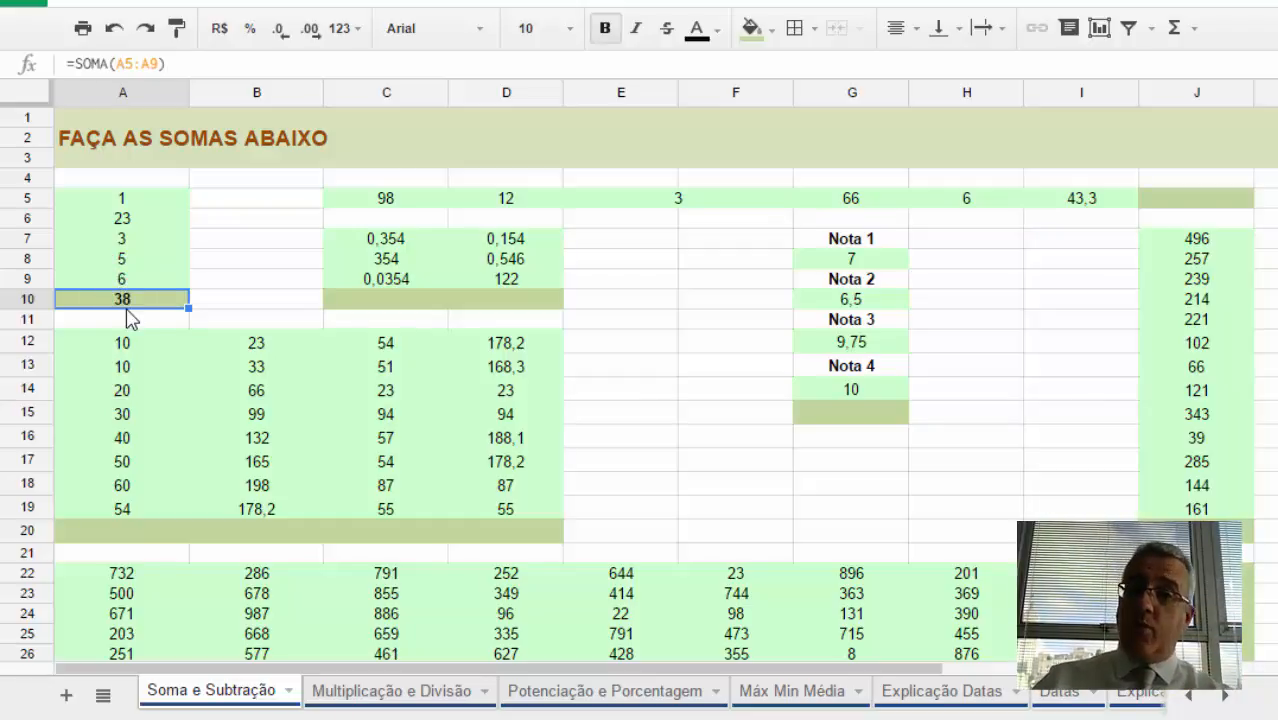
{"action": "type", "text": "="}
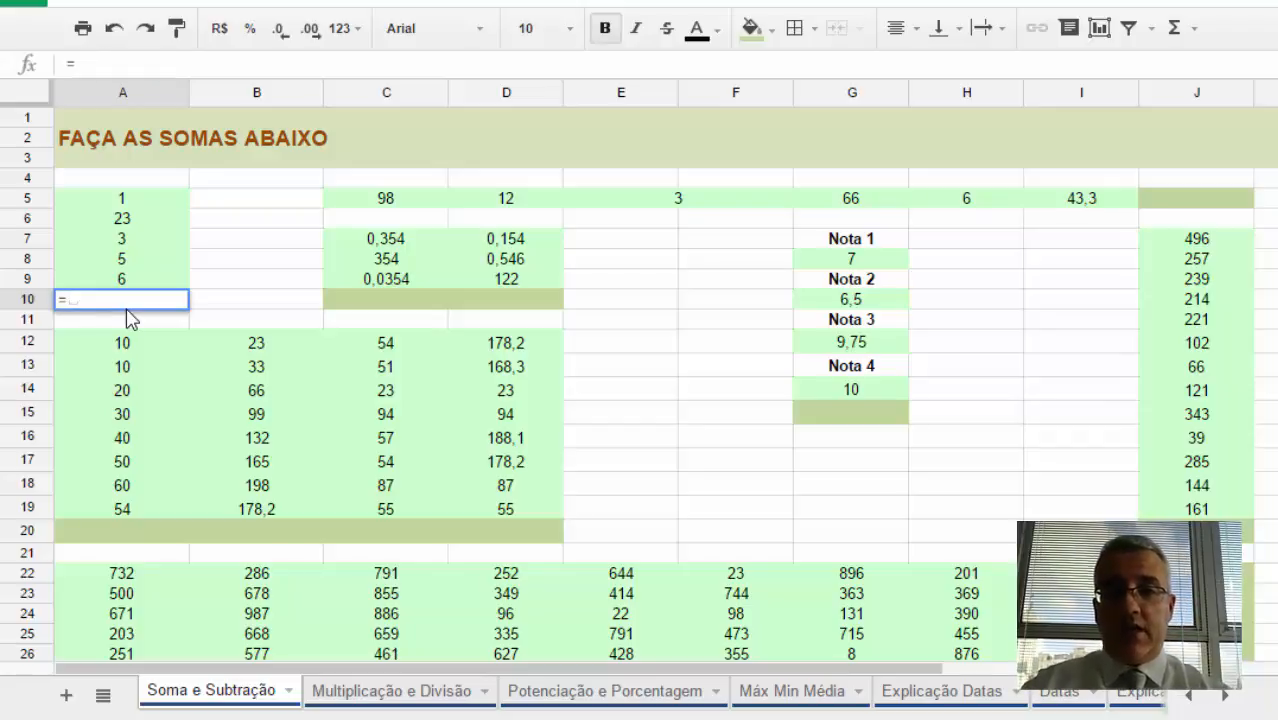
{"action": "type", "text": "1+23"}
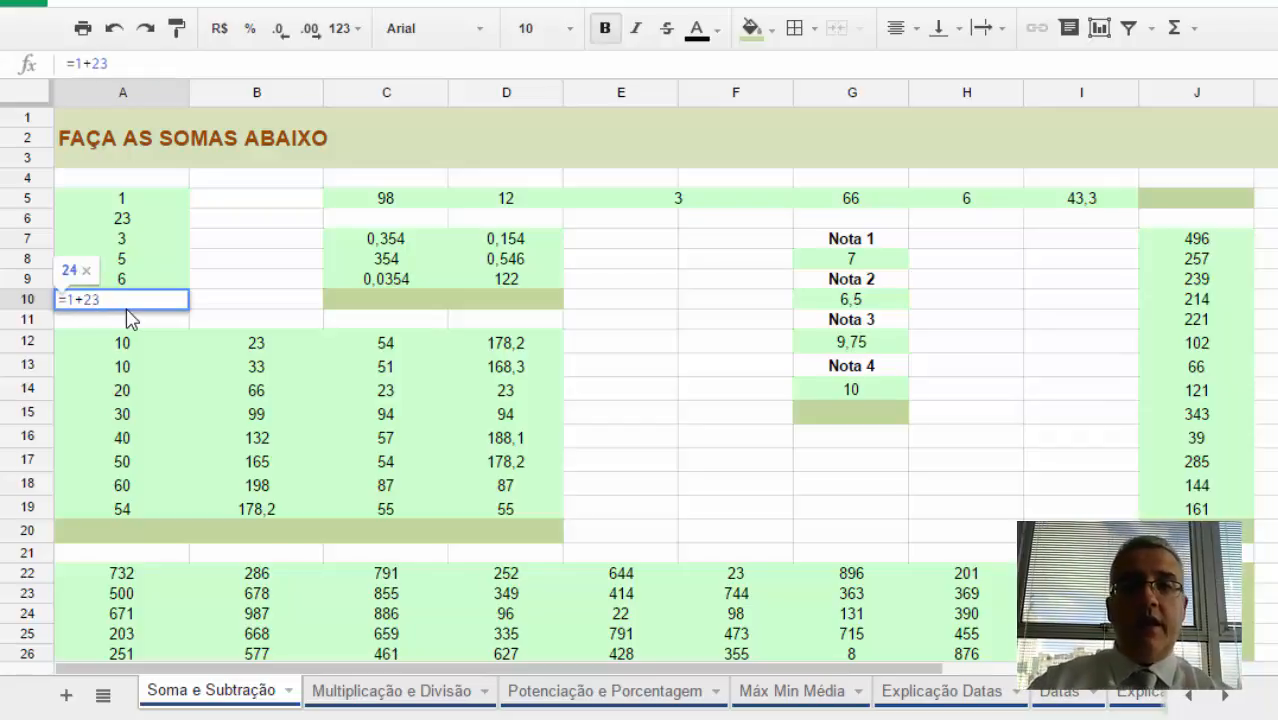
{"action": "key", "text": "Escape"}
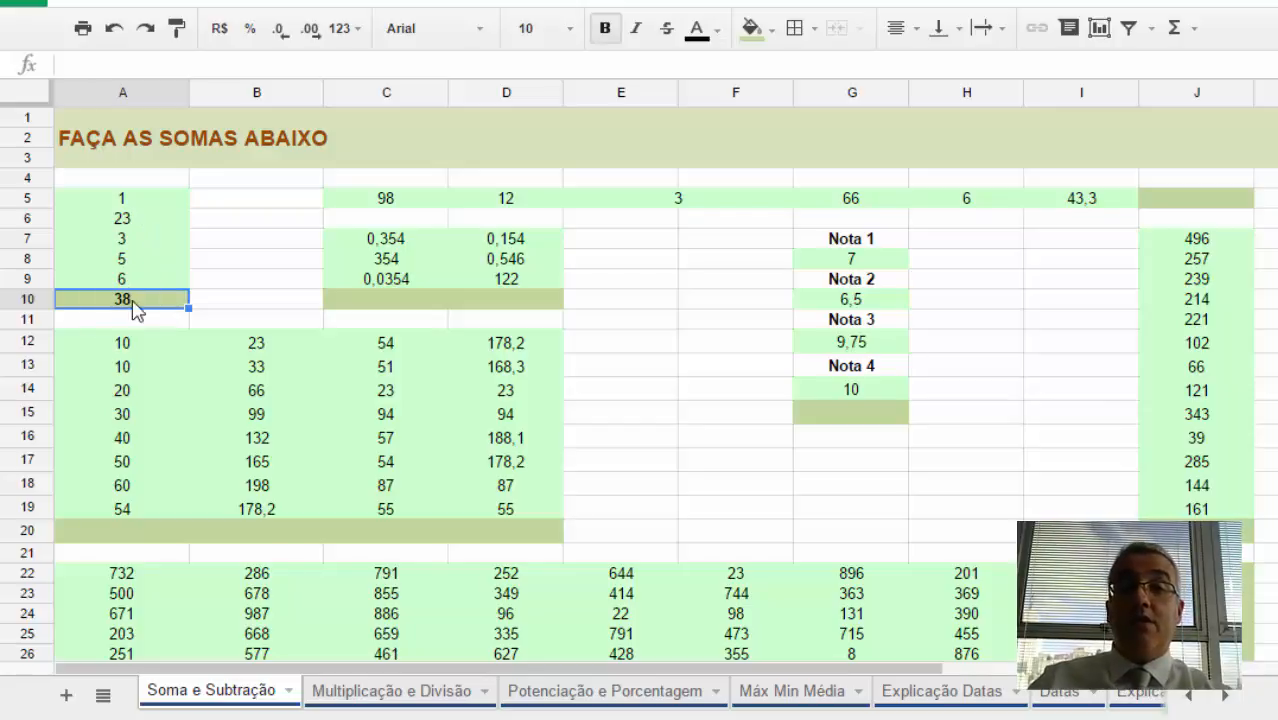
- Sum the row range C5:I5 in cell J5 with the SOMA function
{"action": "left_click", "coordinate": [372, 195]}
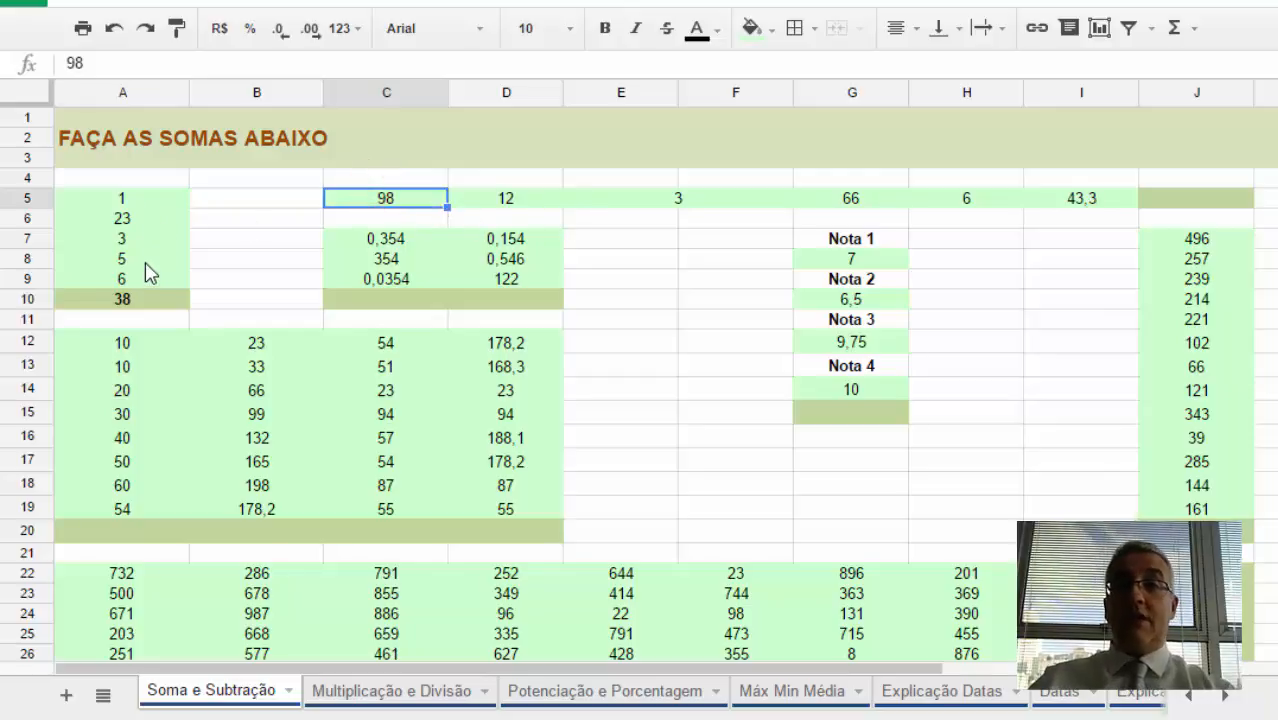
{"action": "left_click", "coordinate": [1207, 200]}
{"action": "type", "text": "=soma("}
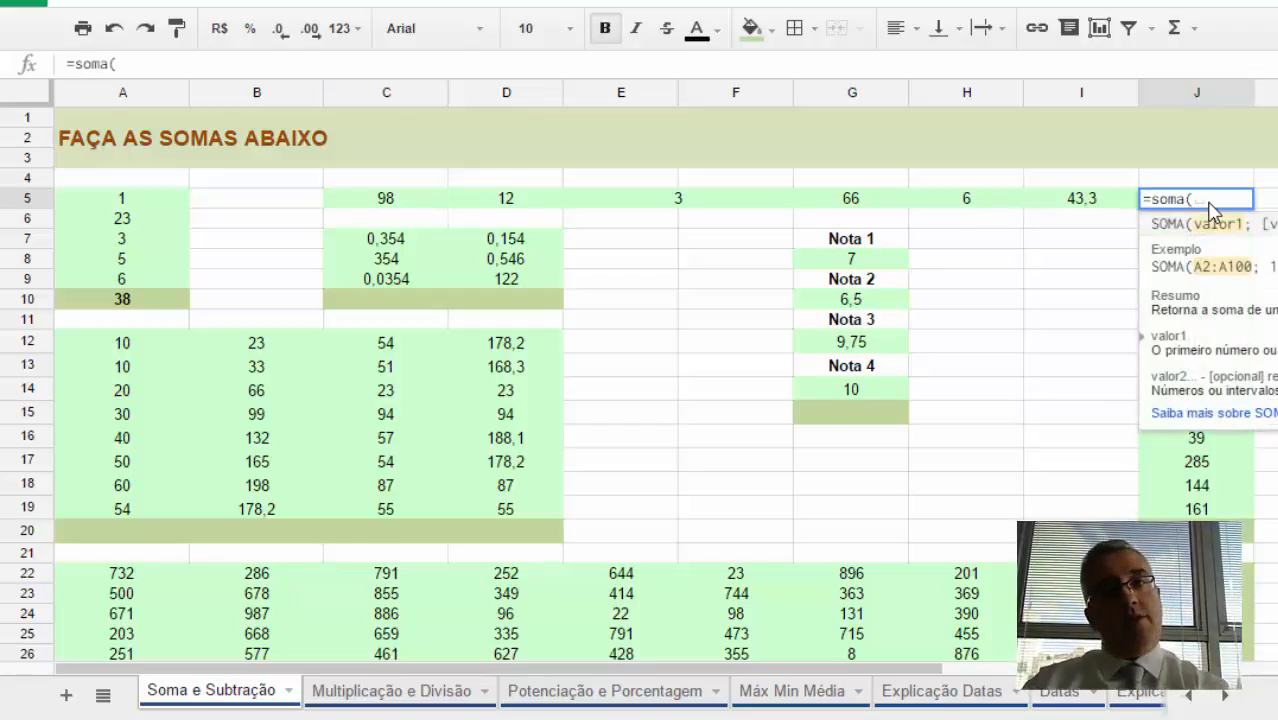
{"action": "key", "text": "Left"}
{"action": "key", "text": "Left"}
{"action": "key", "text": "Left"}
{"action": "key", "text": "Left"}
{"action": "key", "text": "Left"}
{"action": "key", "text": "Left"}
{"action": "key", "text": "Left"}
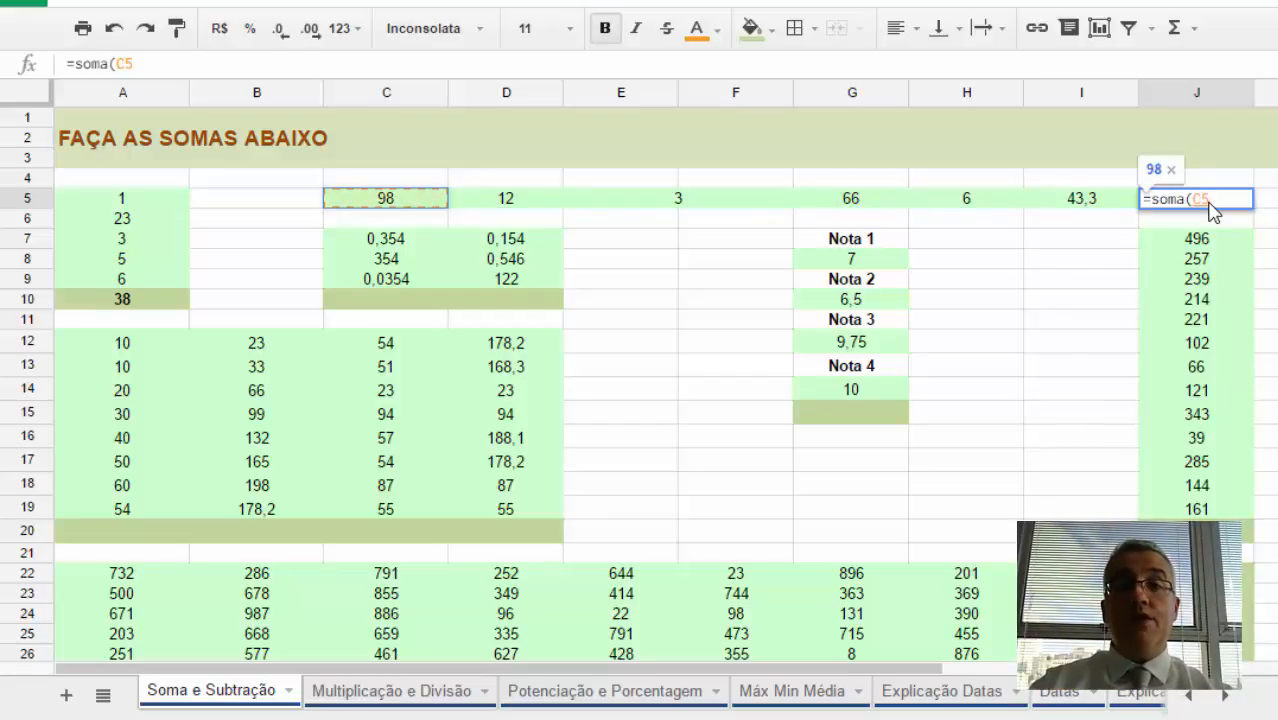
{"action": "key", "text": "shift+Right"}
{"action": "key", "text": "shift+Right"}
{"action": "key", "text": "shift+Right"}
{"action": "key", "text": "shift+Right"}
{"action": "key", "text": "shift+Right"}
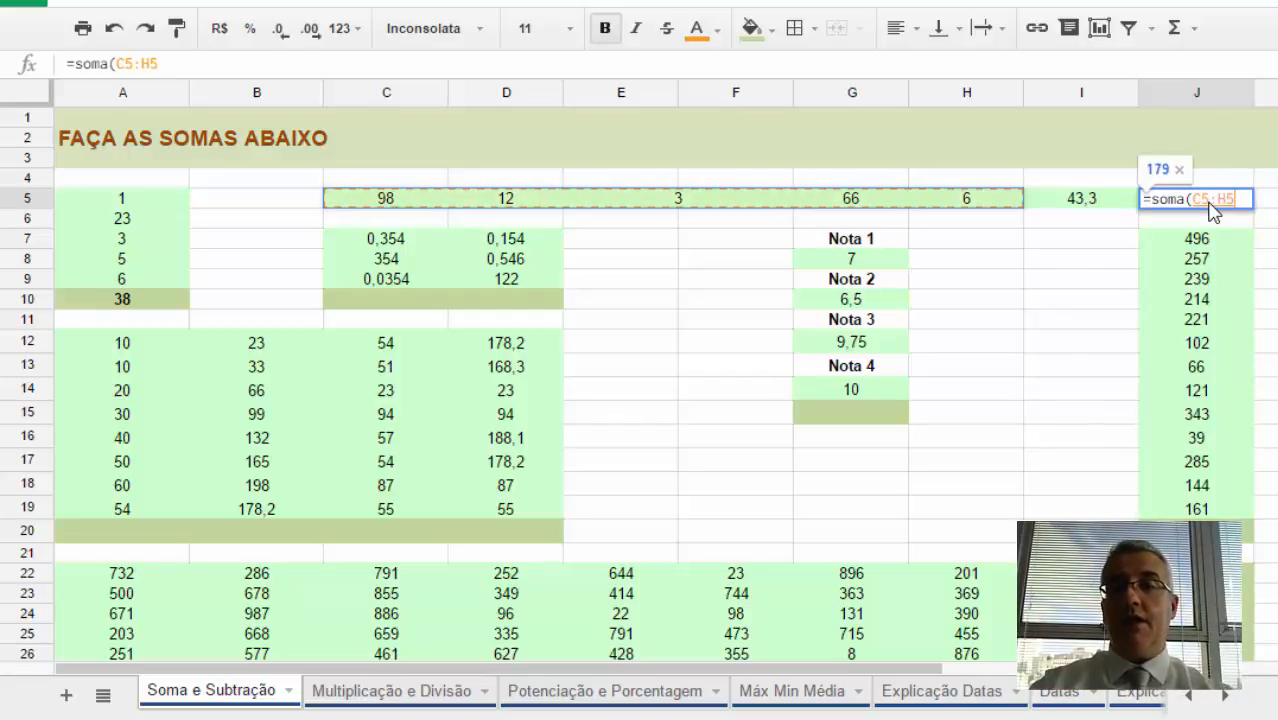
{"action": "key", "text": "shift+Right"}
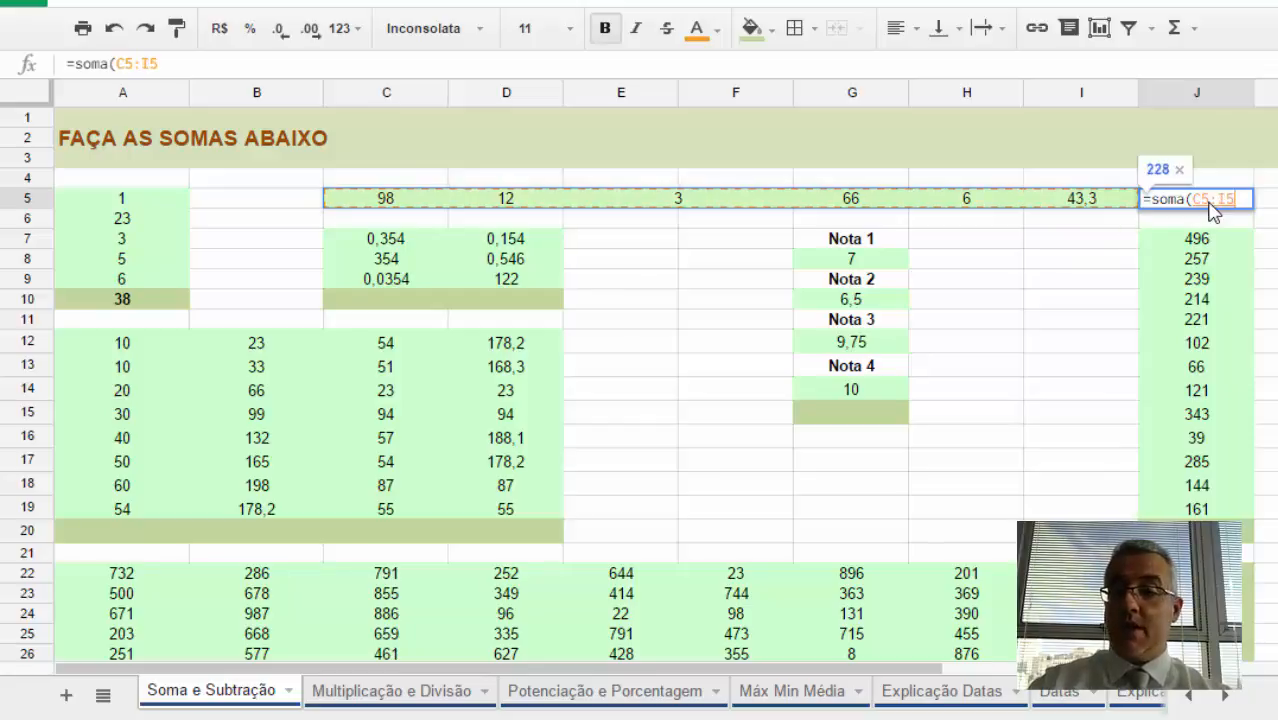
{"action": "key", "text": "Return"}
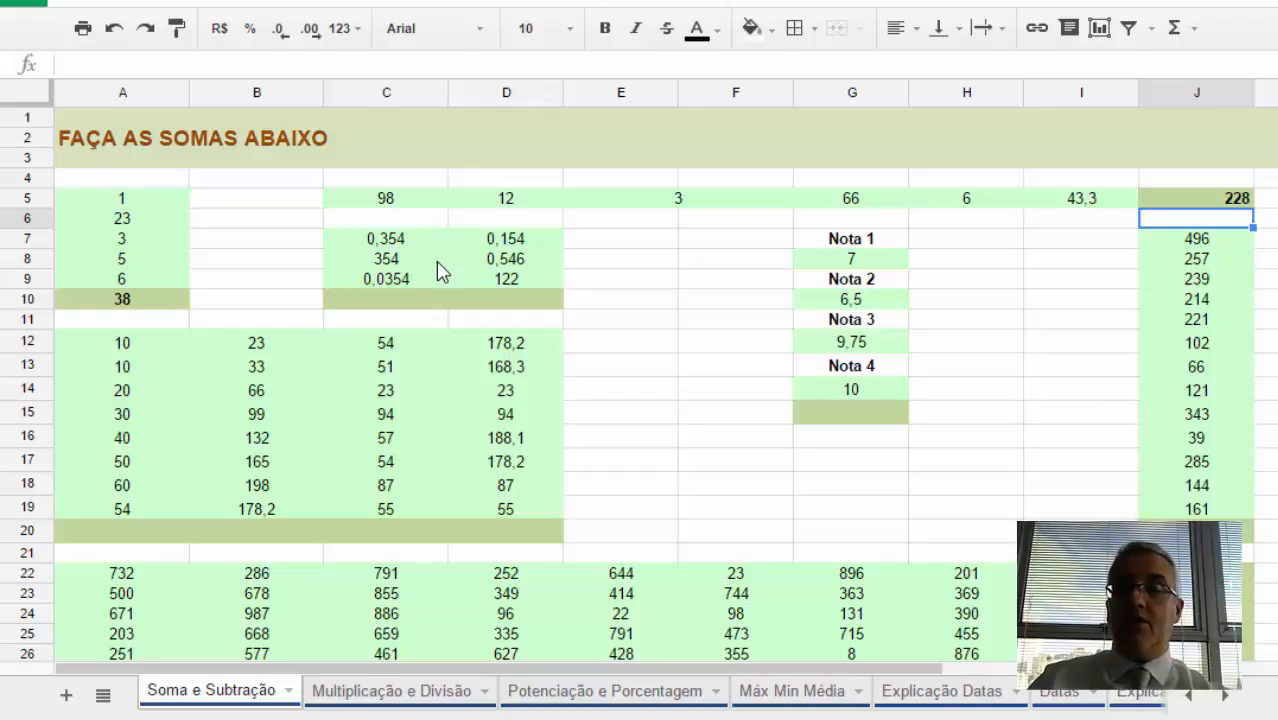
- Sum the block C7:D9 in the merged cell C10 with the SOMA function
{"action": "left_click", "coordinate": [417, 300]}
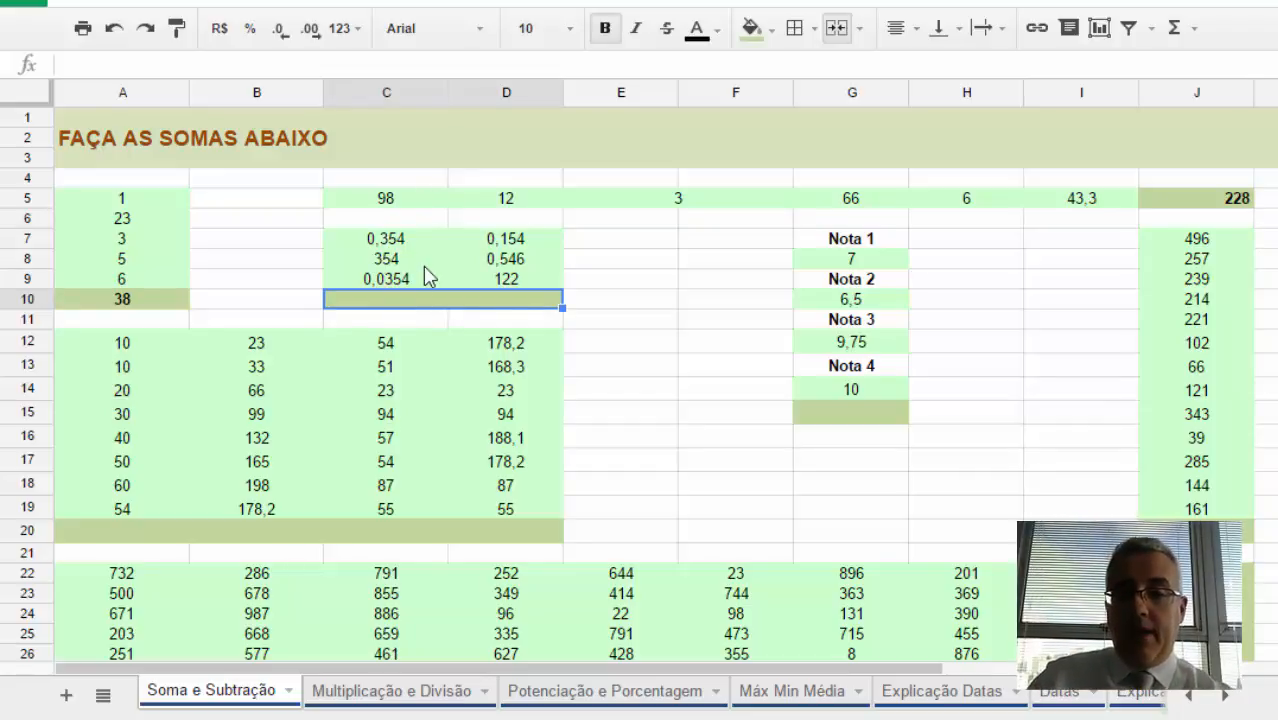
{"action": "type", "text": "=som"}
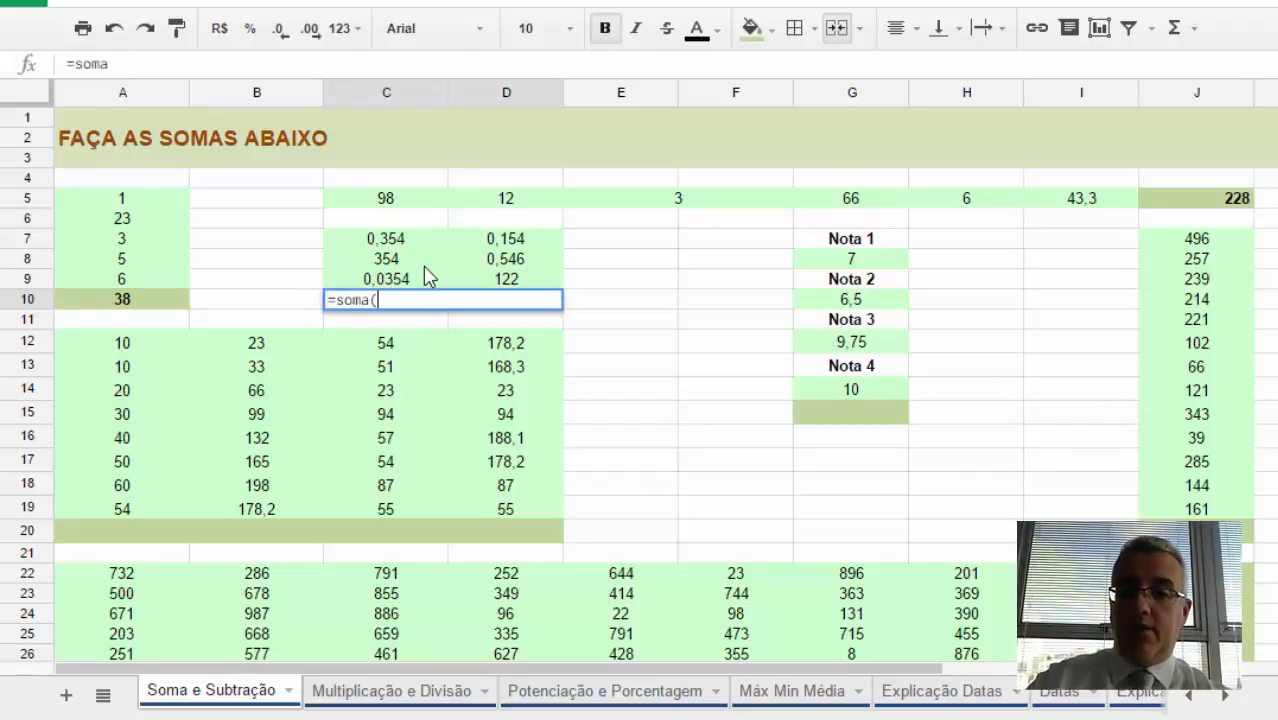
{"action": "type", "text": "a("}
{"action": "left_click_drag", "start_coordinate": [412, 238], "coordinate": [513, 278]}
{"action": "key", "text": "Return"}
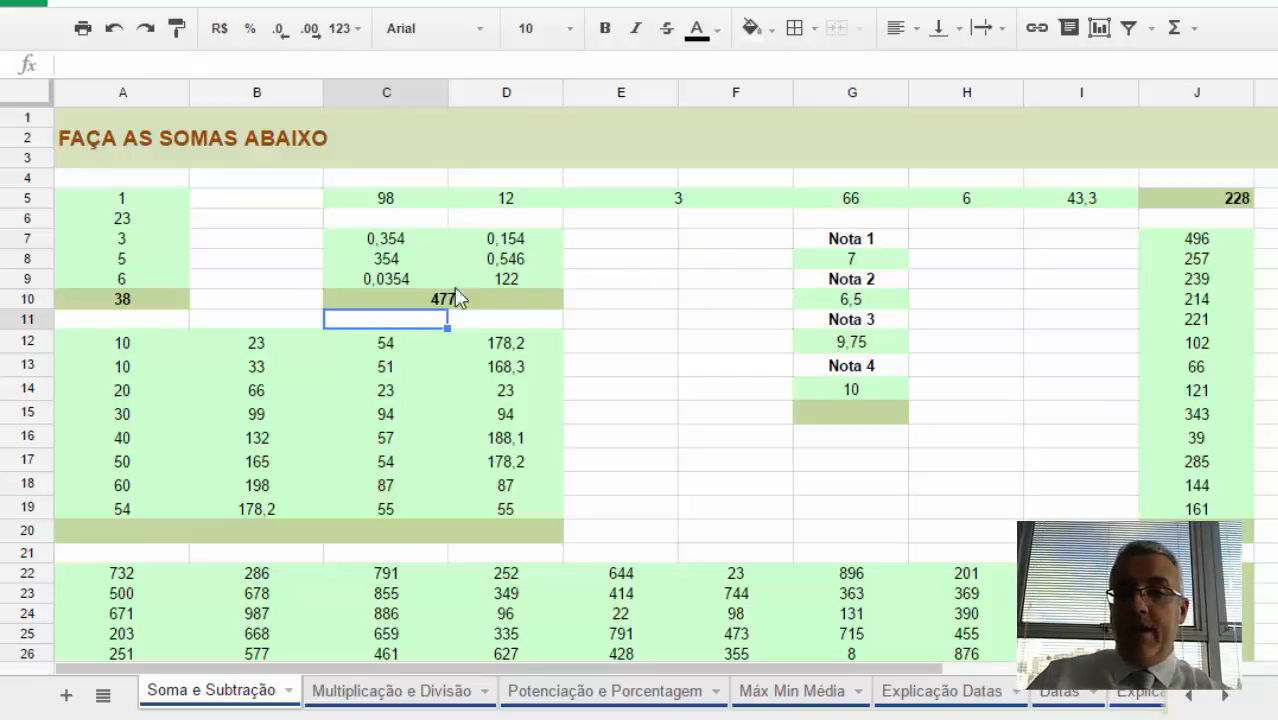
- Sum the block A12:D19 with SOMA in the merged total cell of row 20, and review the formula's range
{"action": "left_click", "coordinate": [112, 363]}
{"action": "left_click_drag", "start_coordinate": [112, 363], "coordinate": [386, 462]}
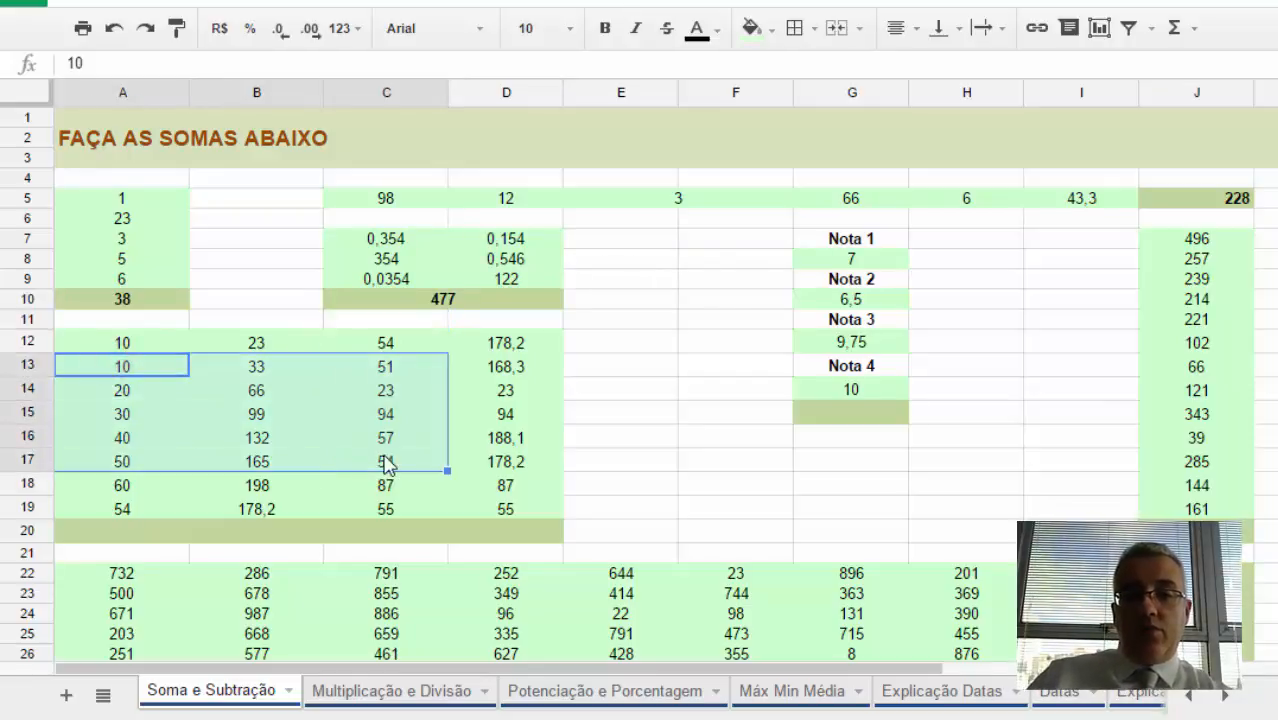
{"action": "left_click", "coordinate": [534, 437]}
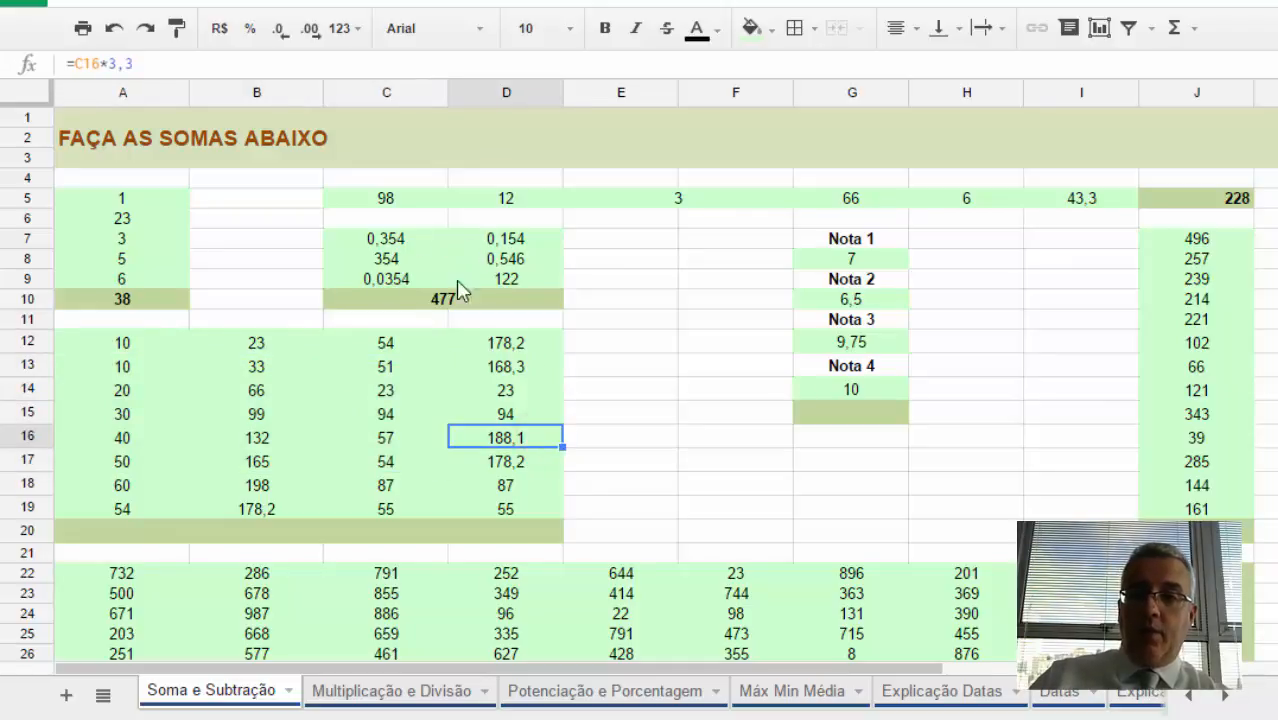
{"action": "left_click", "coordinate": [264, 520]}
{"action": "type", "text": "="}
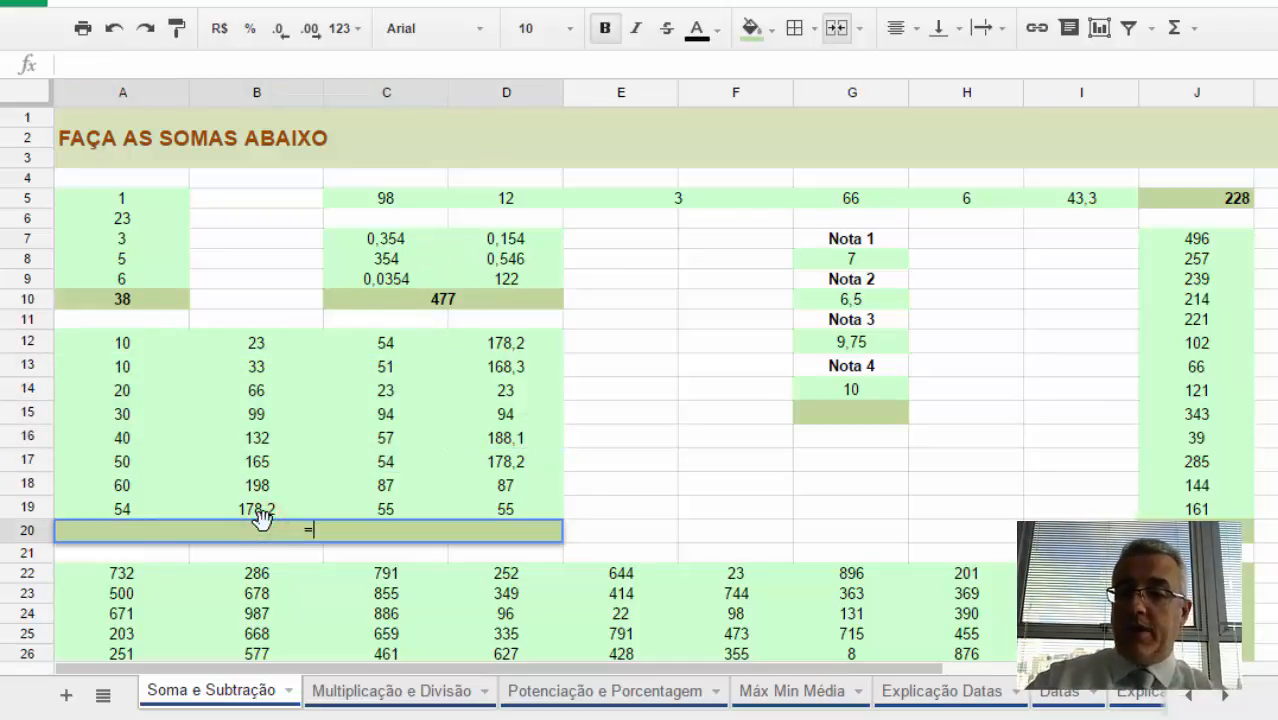
{"action": "type", "text": "soma("}
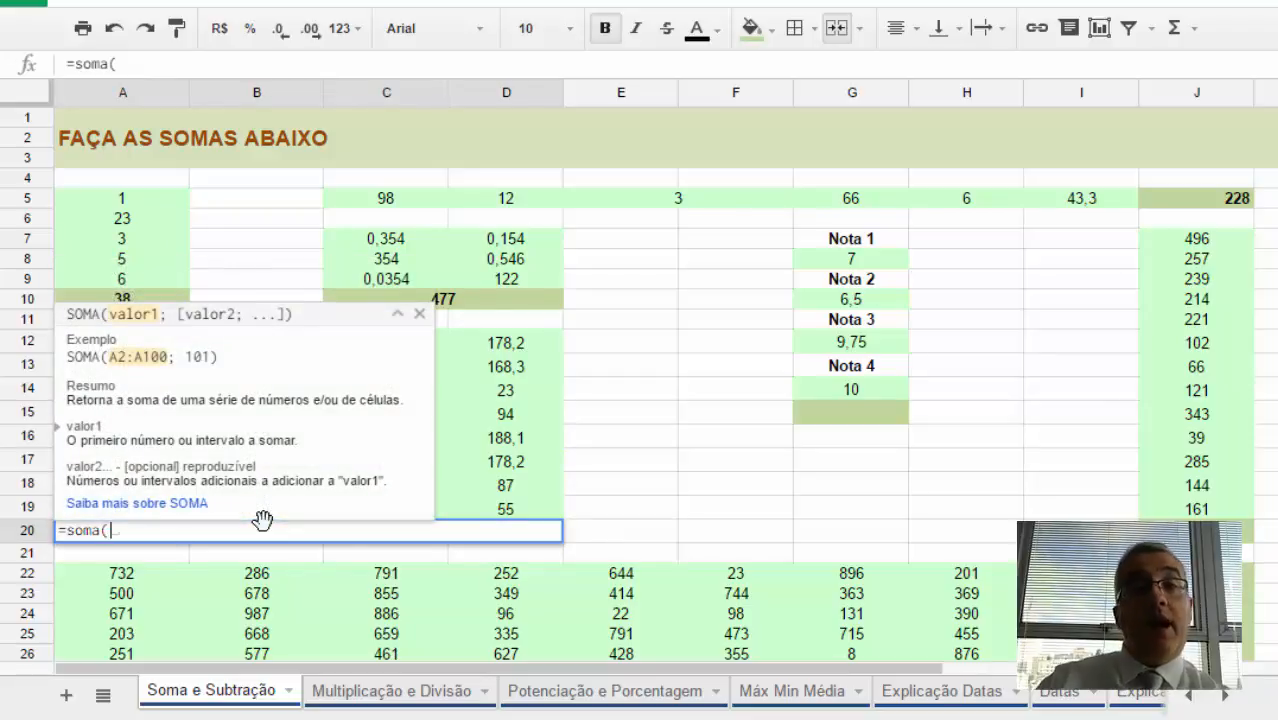
{"action": "mouse_move", "coordinate": [508, 345]}
{"action": "left_mouse_down"}
{"action": "mouse_move", "coordinate": [265, 436]}
{"action": "mouse_move", "coordinate": [130, 510]}
{"action": "left_mouse_up"}
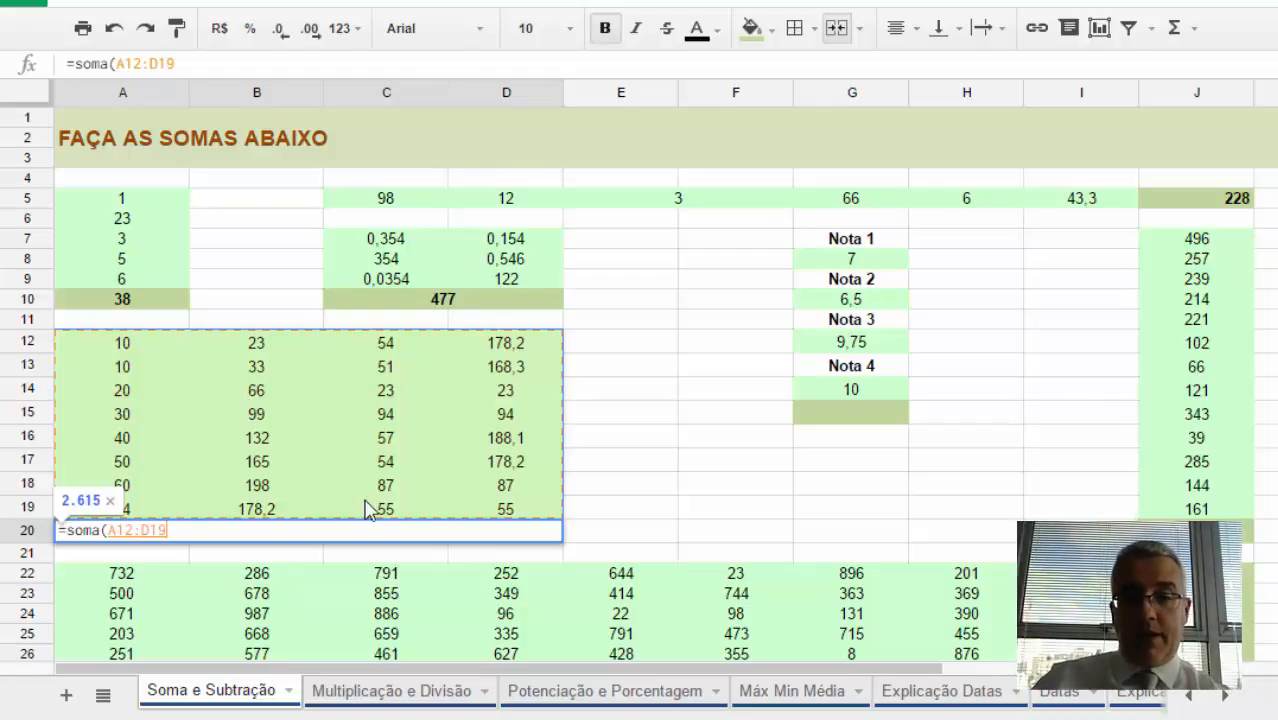
{"action": "key", "text": "Return"}
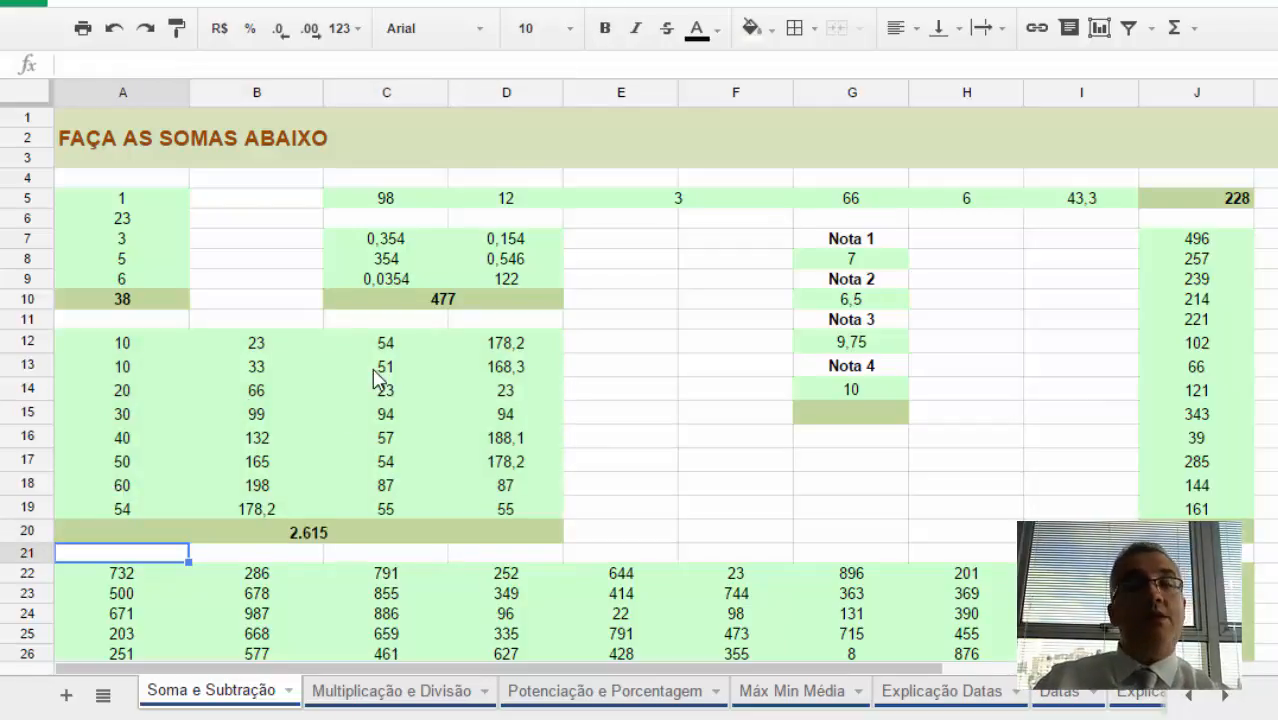
{"action": "double_click", "coordinate": [277, 531]}
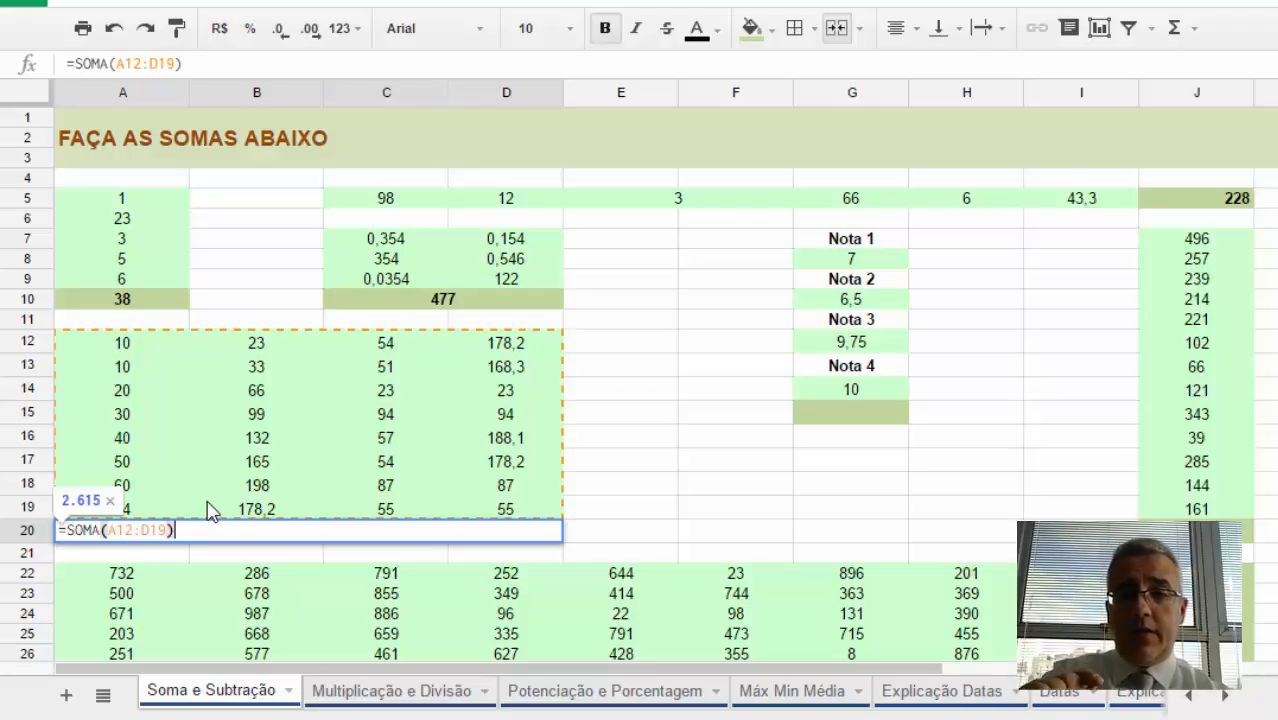
{"action": "key", "text": "Escape"}
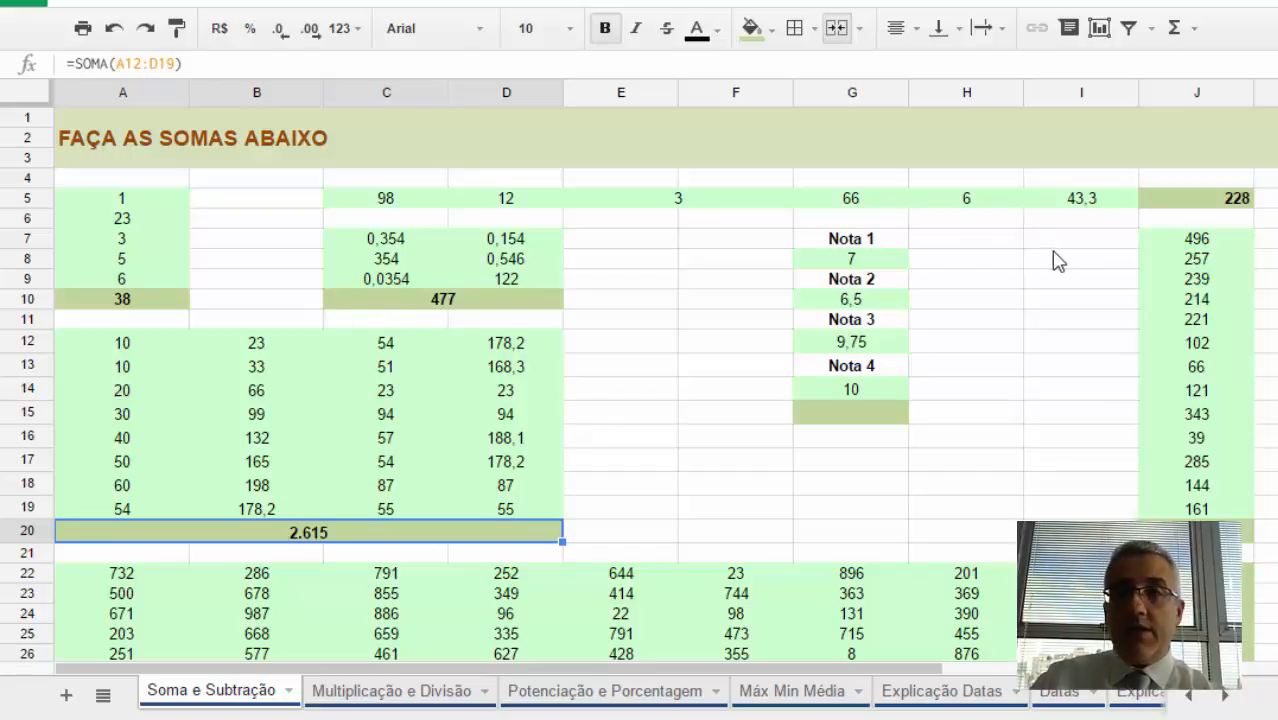
- Sum the four grade values in cell G15 with SOMA, adding G8, G10, G12 and G14 as separate arguments
{"action": "left_click", "coordinate": [886, 410]}
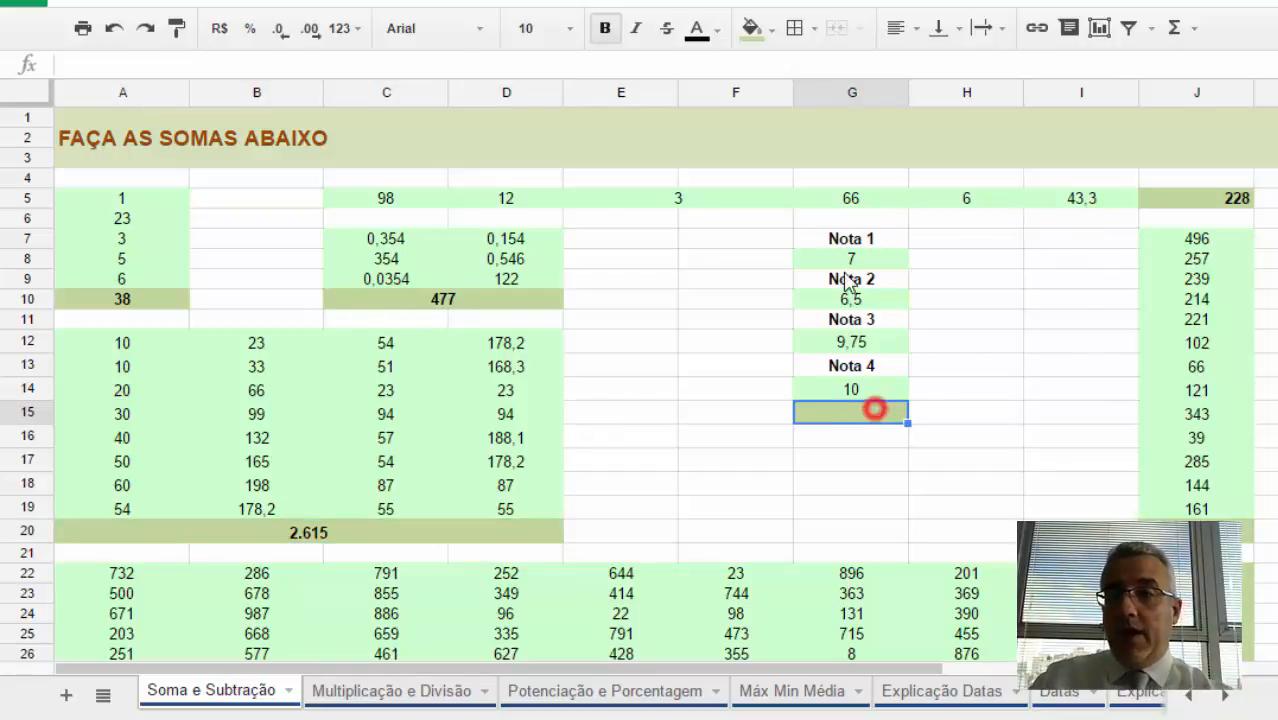
{"action": "left_click", "coordinate": [848, 258]}
{"action": "left_click", "coordinate": [848, 299]}
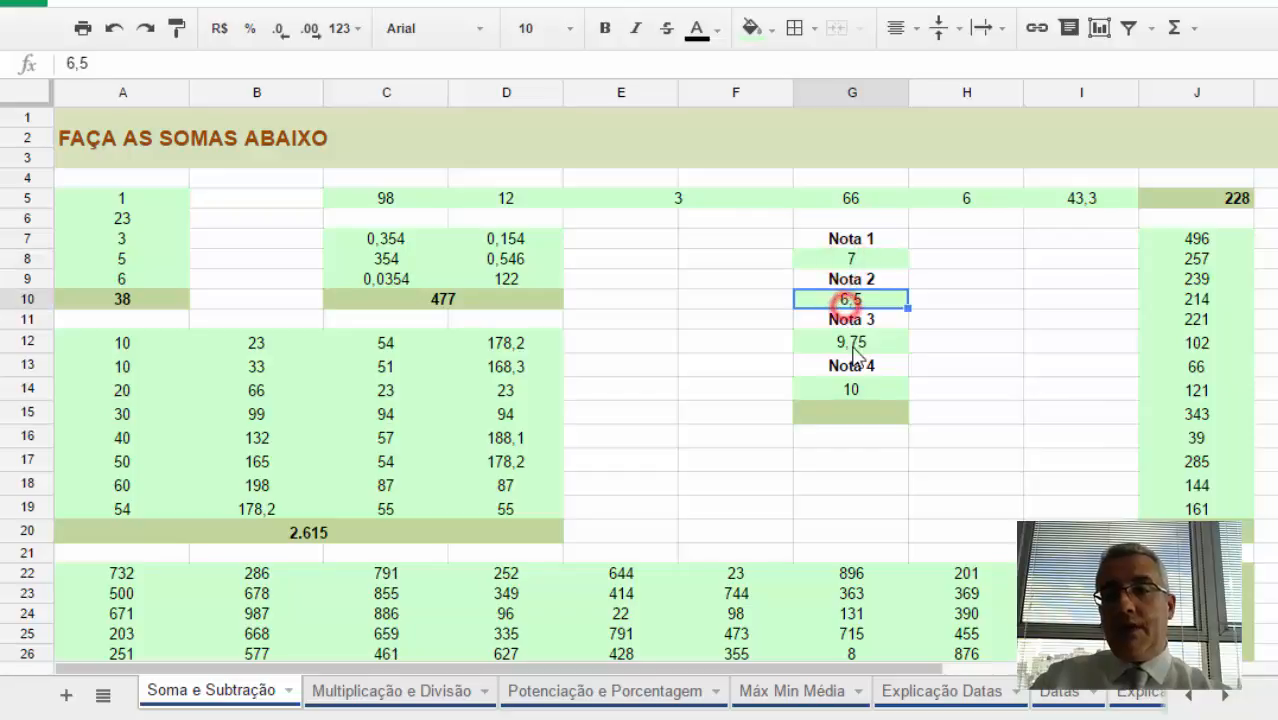
{"action": "left_click", "coordinate": [852, 342]}
{"action": "left_click", "coordinate": [852, 390]}
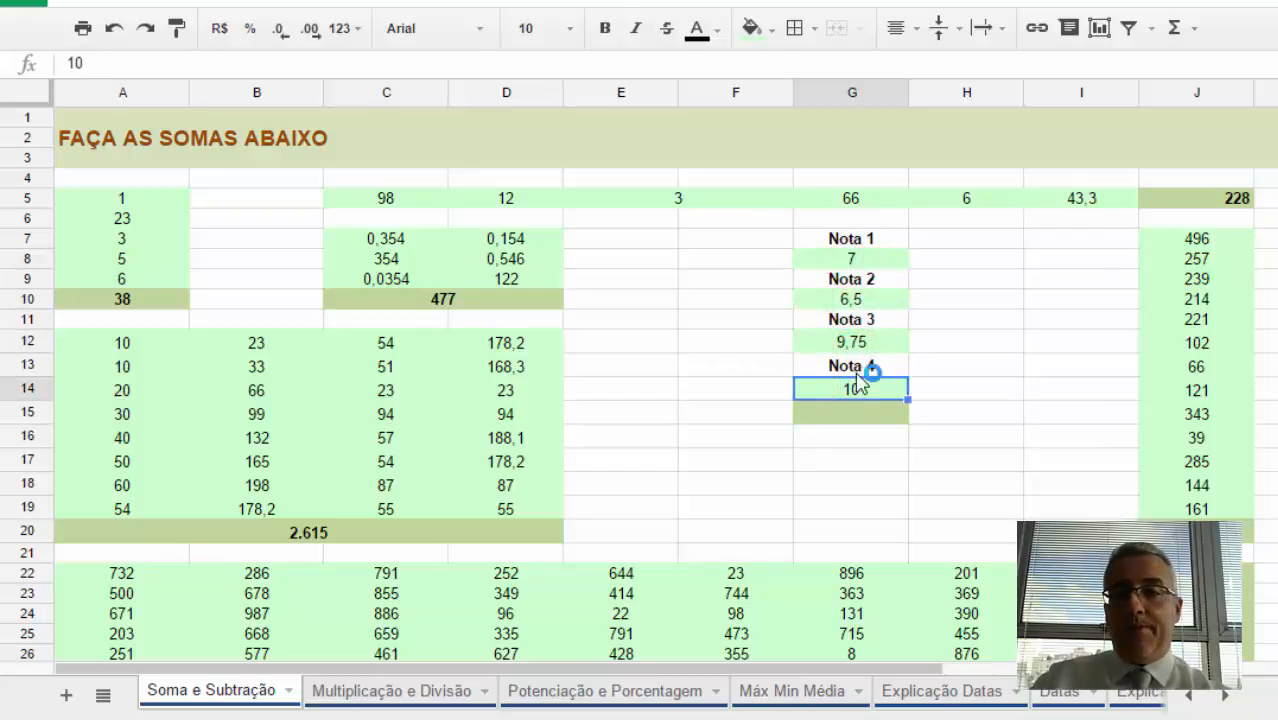
{"action": "left_click", "coordinate": [843, 414]}
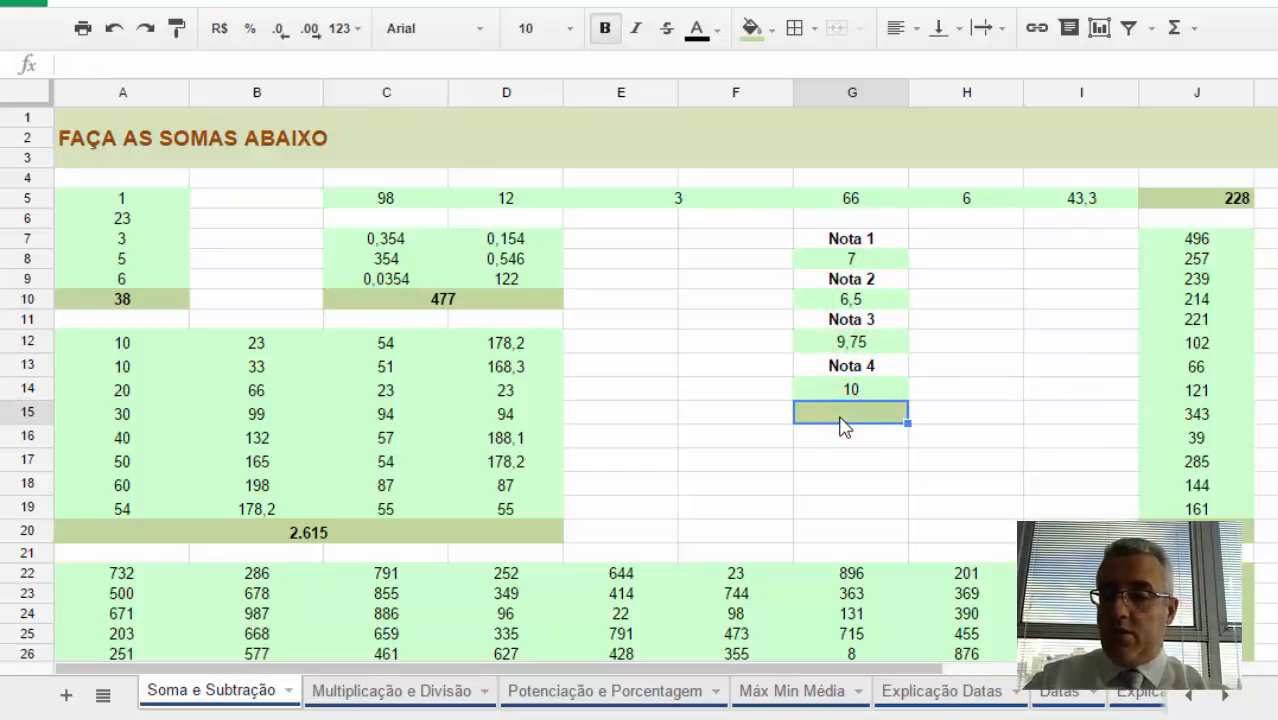
{"action": "type", "text": "=soma("}
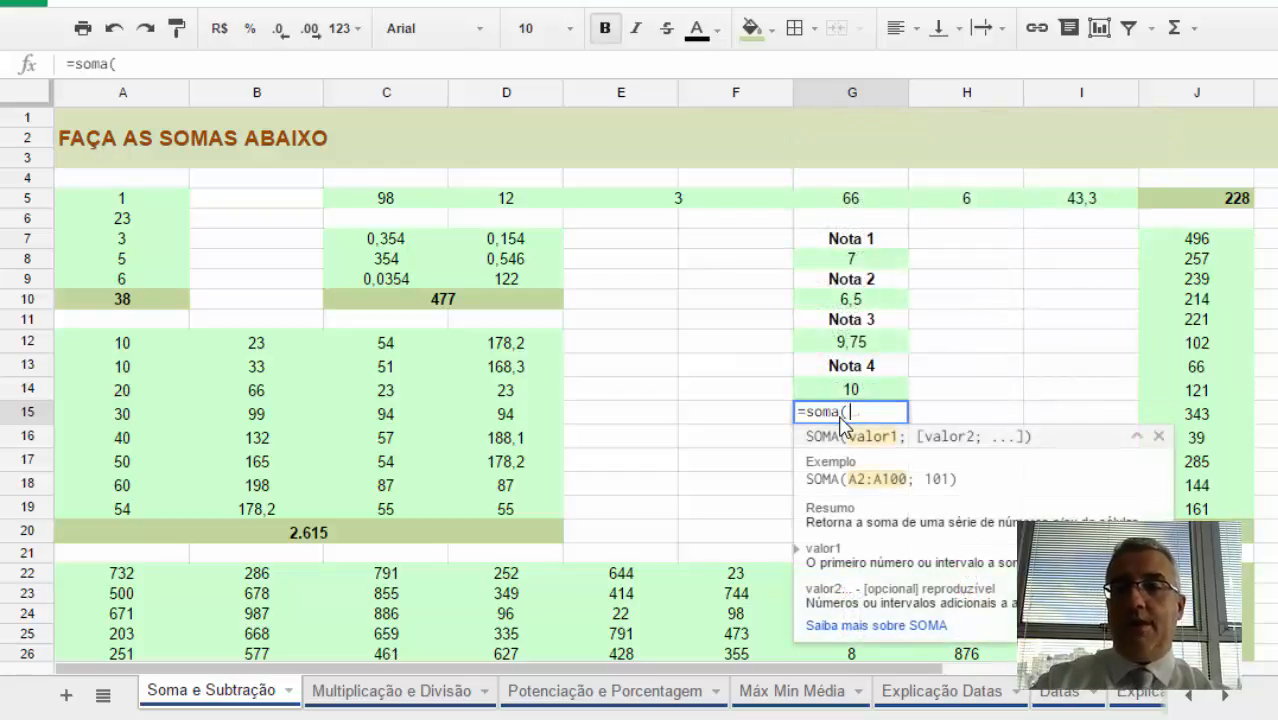
{"action": "left_click", "coordinate": [876, 259]}
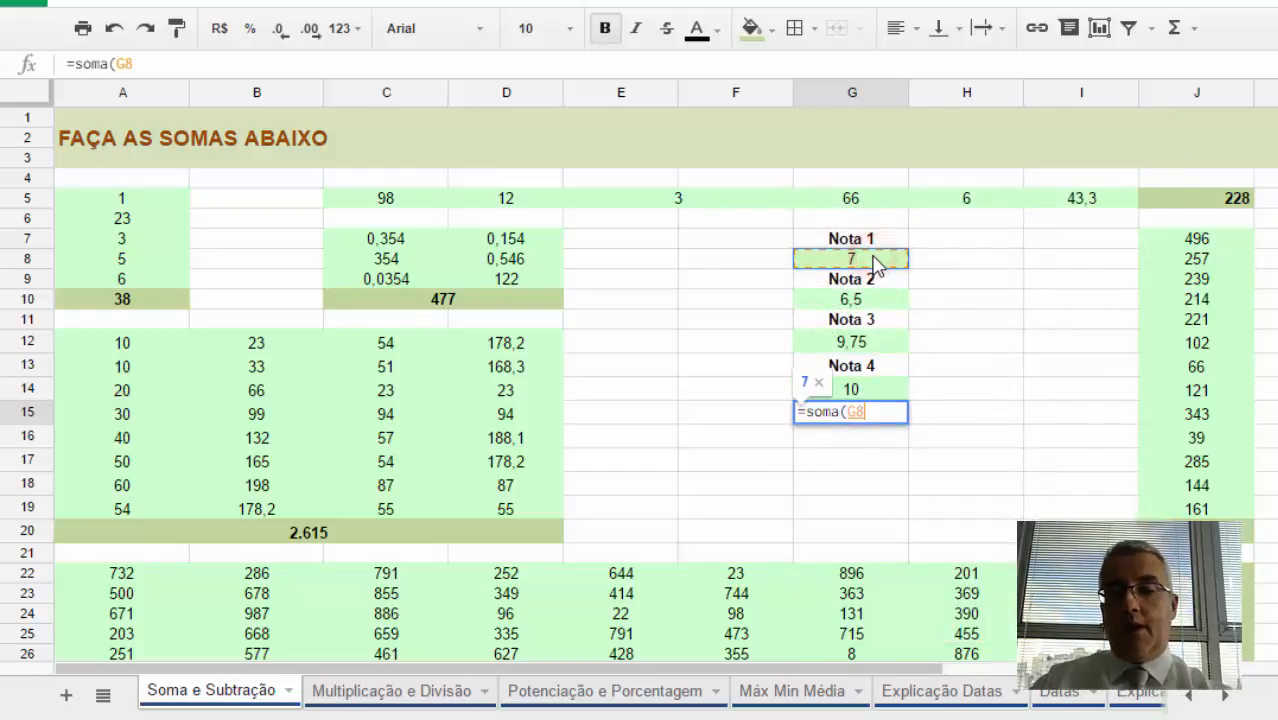
{"action": "type", "text": ";"}
{"action": "left_click", "coordinate": [866, 299]}
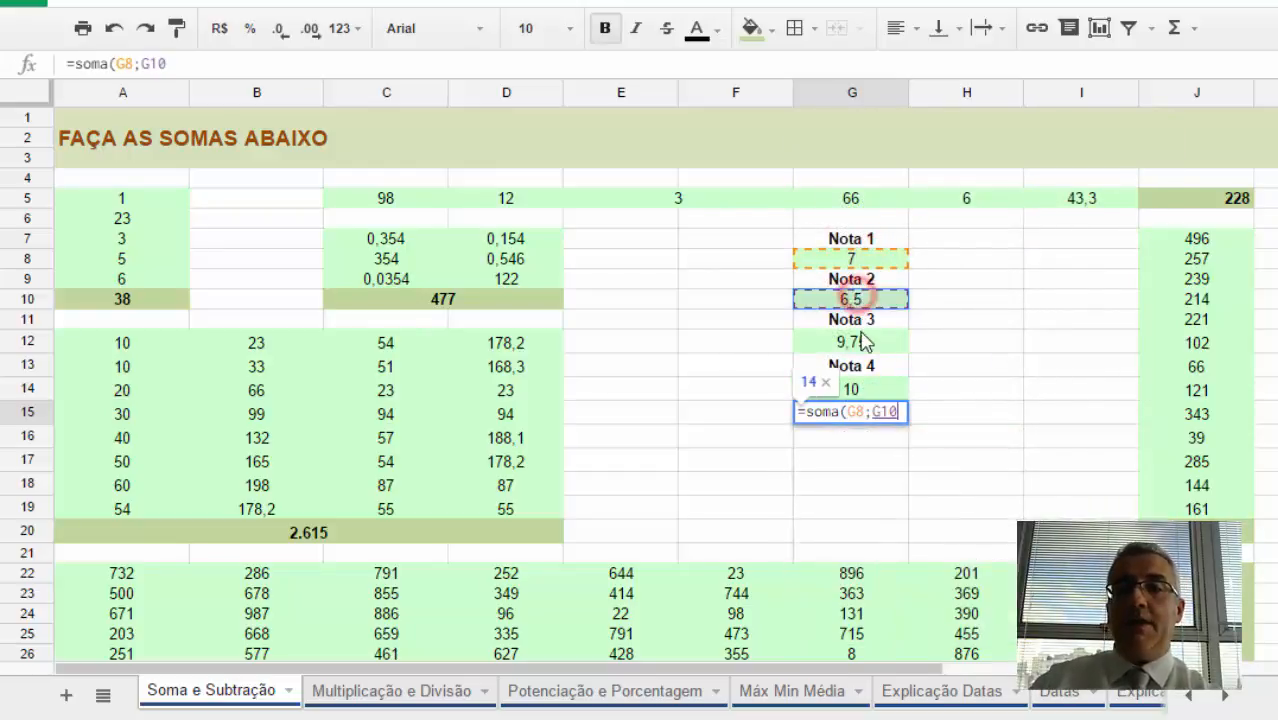
{"action": "type", "text": ";"}
{"action": "left_click", "coordinate": [855, 342]}
{"action": "type", "text": ";"}
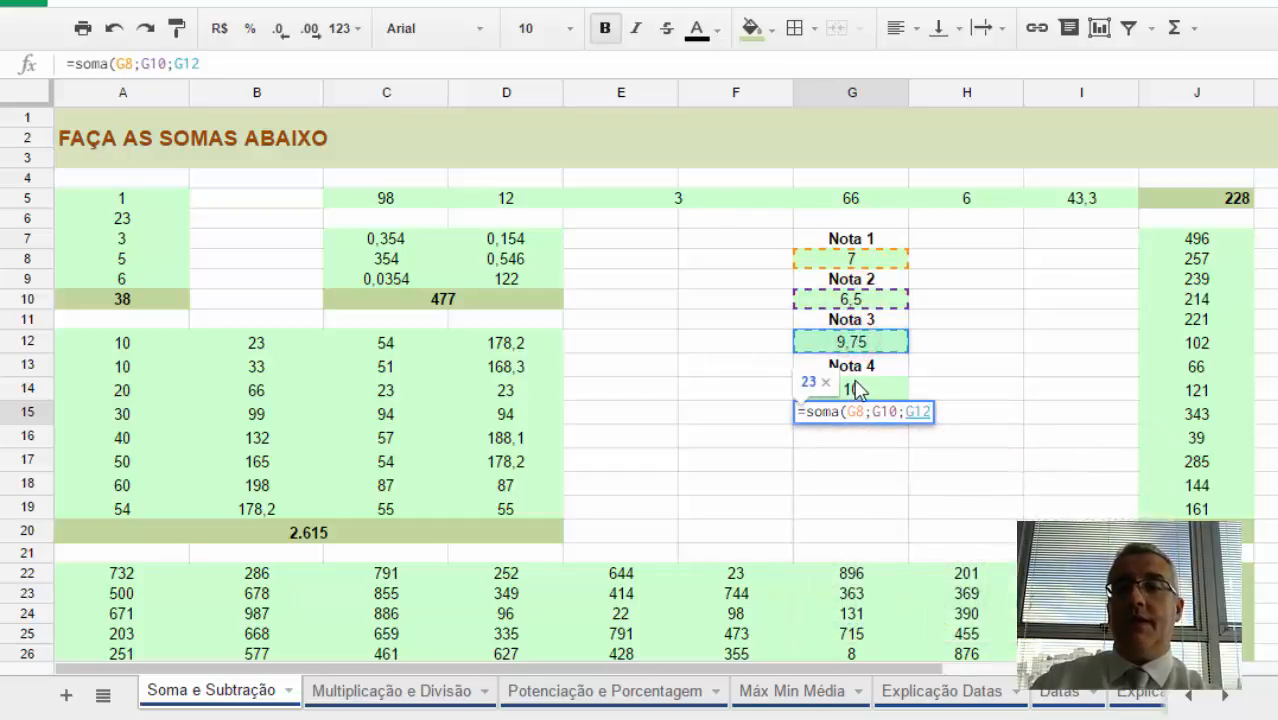
{"action": "left_click", "coordinate": [855, 390]}
{"action": "key", "text": "Return"}
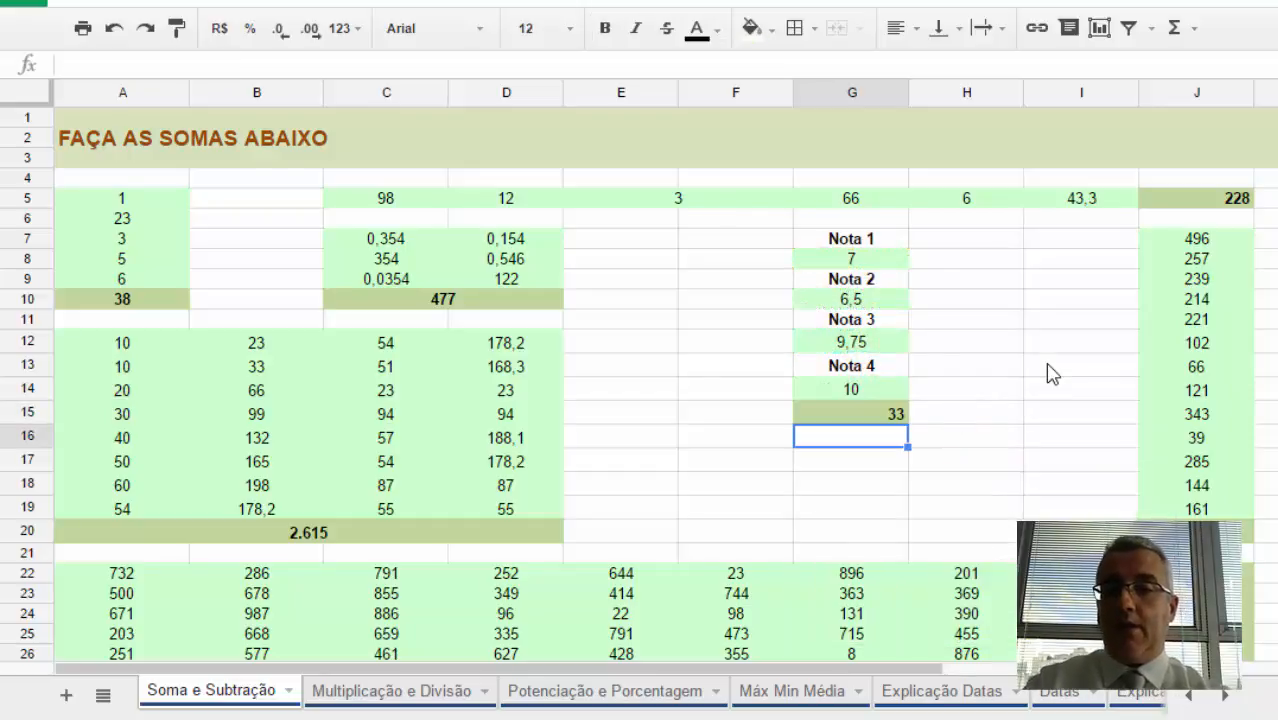
- Center the grade total in cell G15 horizontally
{"action": "key", "text": "Up"}
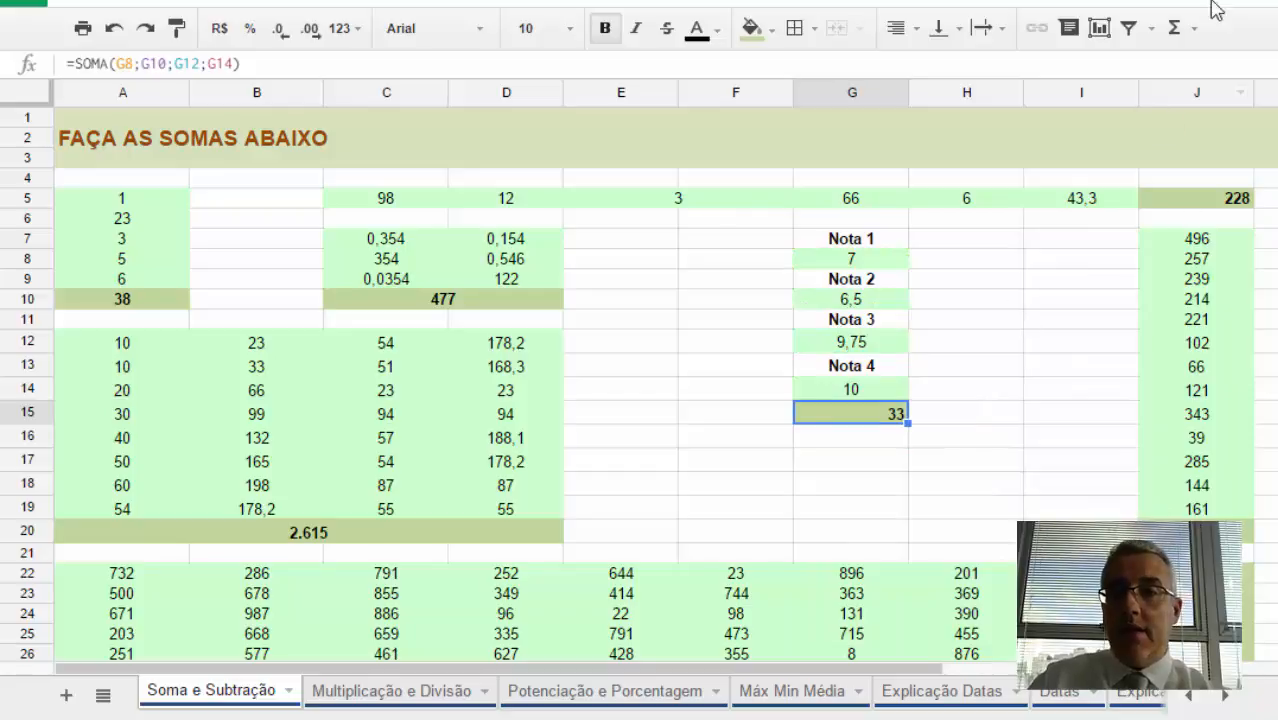
{"action": "left_click", "coordinate": [918, 30]}
{"action": "left_click", "coordinate": [933, 64]}
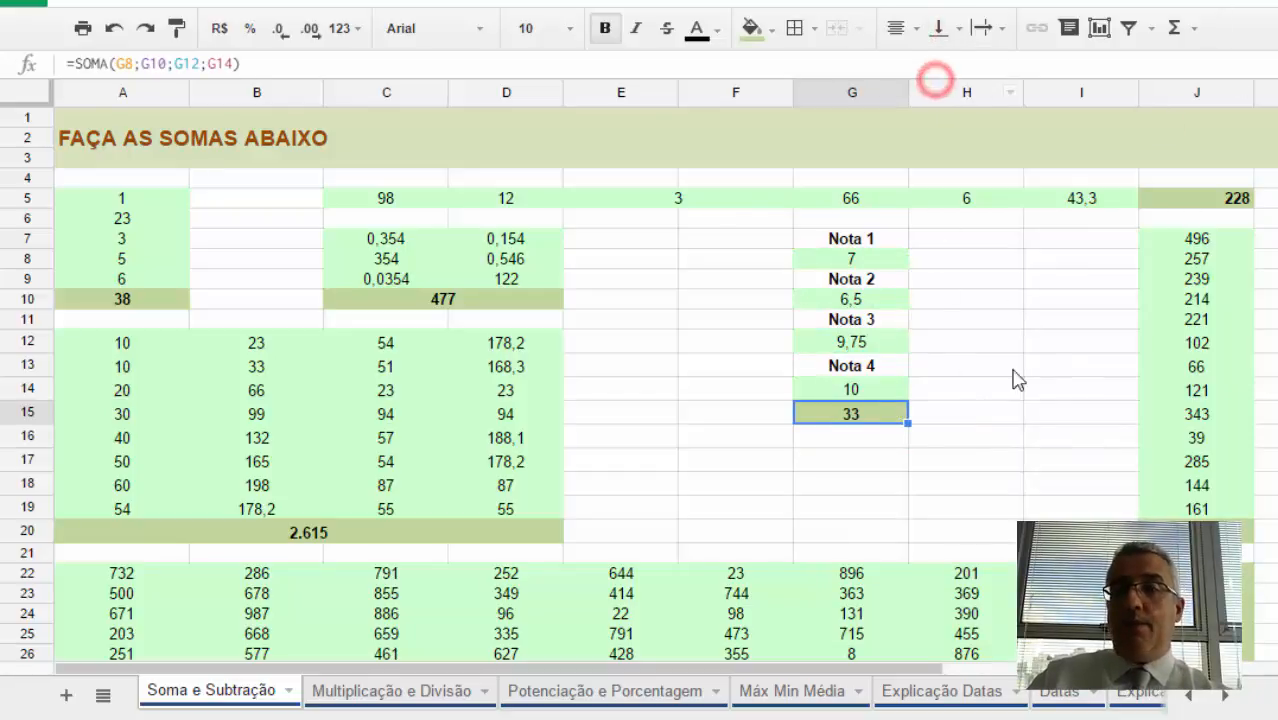
- Replace the formula in G15 with SOMA over the continuous range G7:G14, and review the range and its grade cells
{"action": "type", "text": "="}
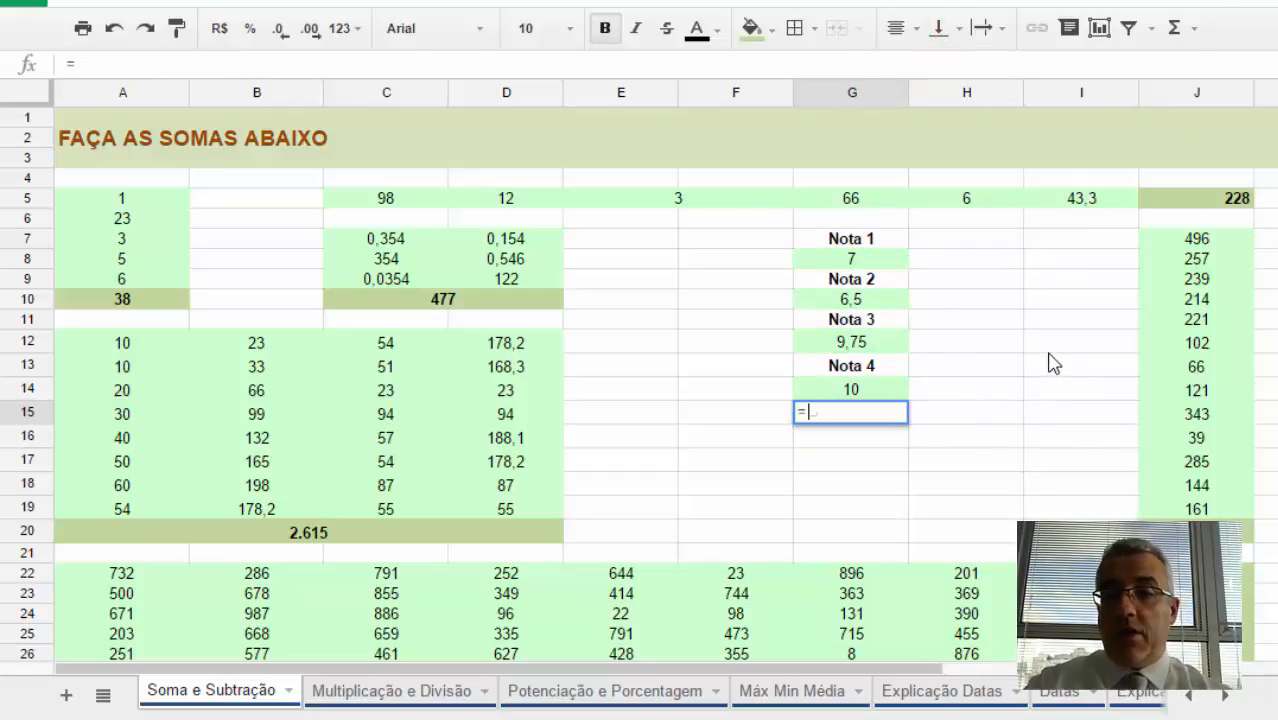
{"action": "type", "text": "soma("}
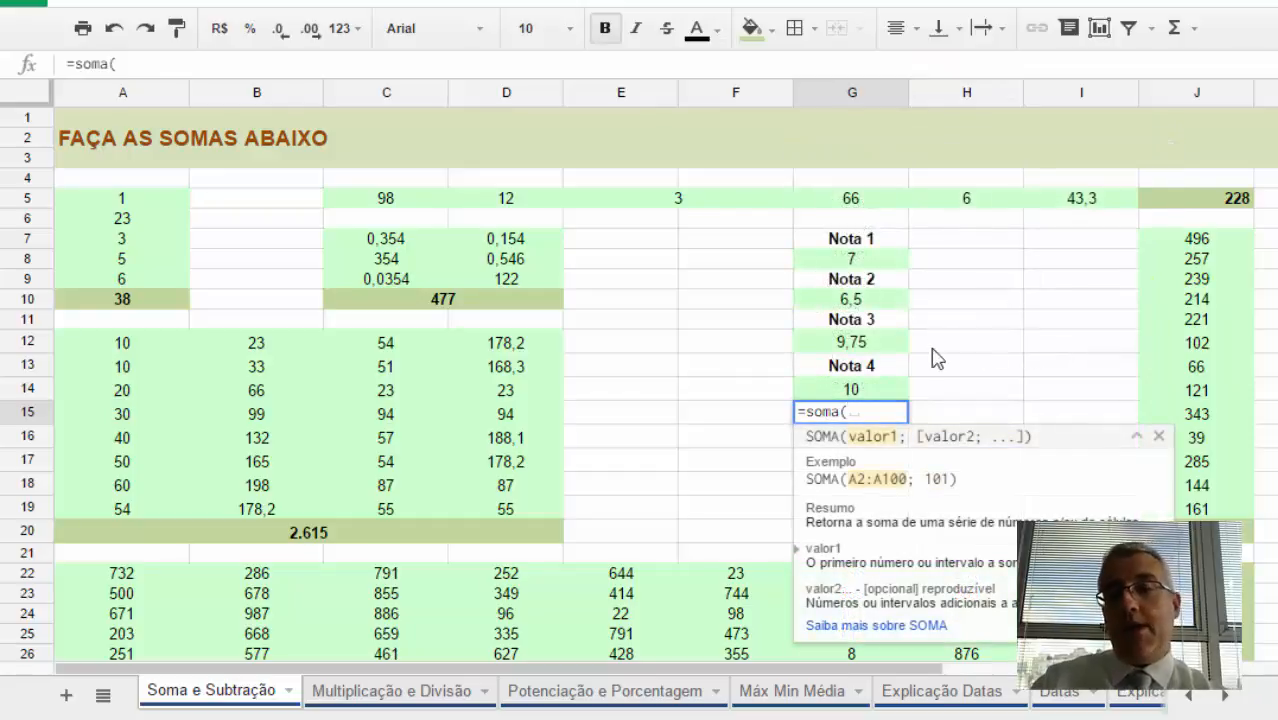
{"action": "left_click_drag", "start_coordinate": [870, 240], "coordinate": [881, 391]}
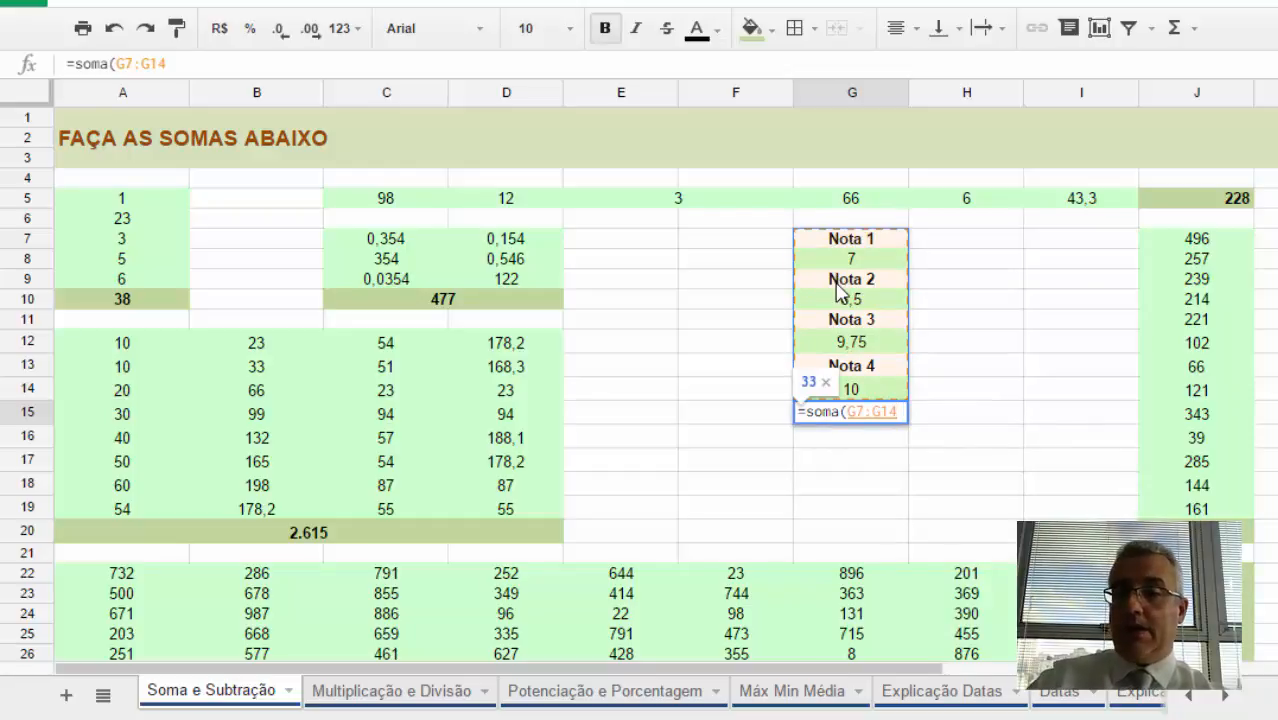
{"action": "key", "text": "Return"}
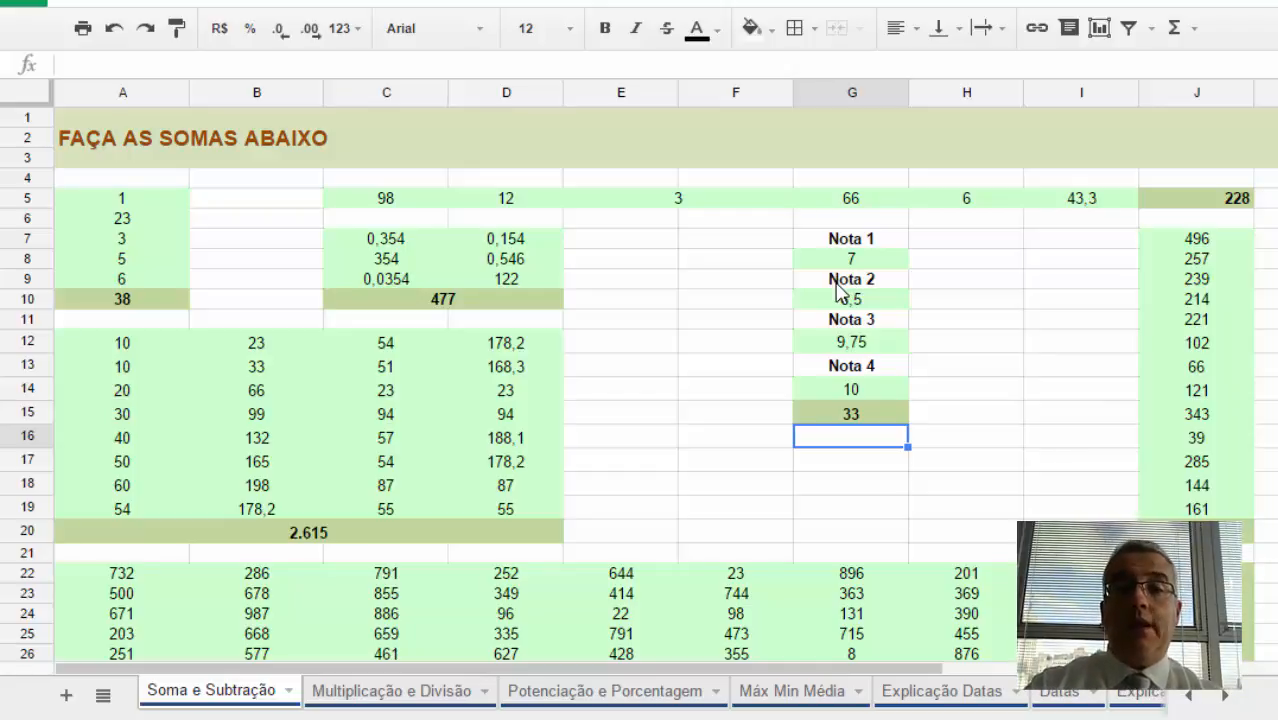
{"action": "double_click", "coordinate": [882, 413]}
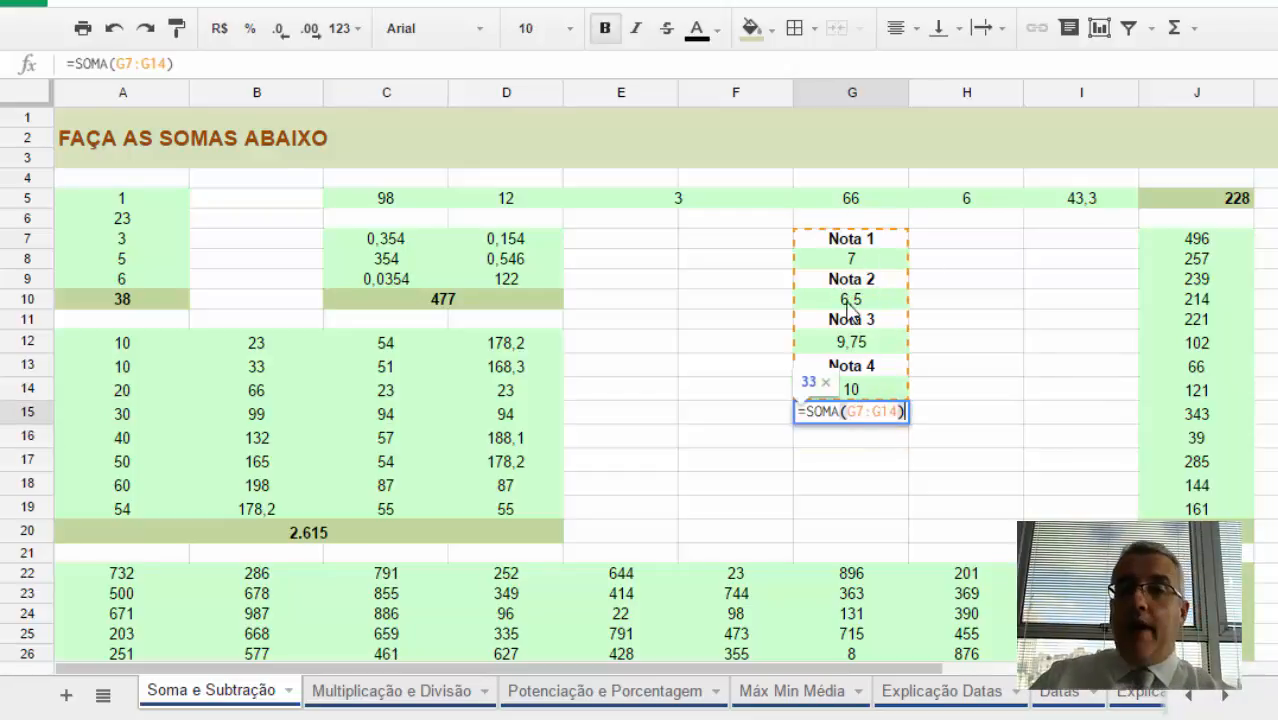
{"action": "left_click", "coordinate": [876, 256]}
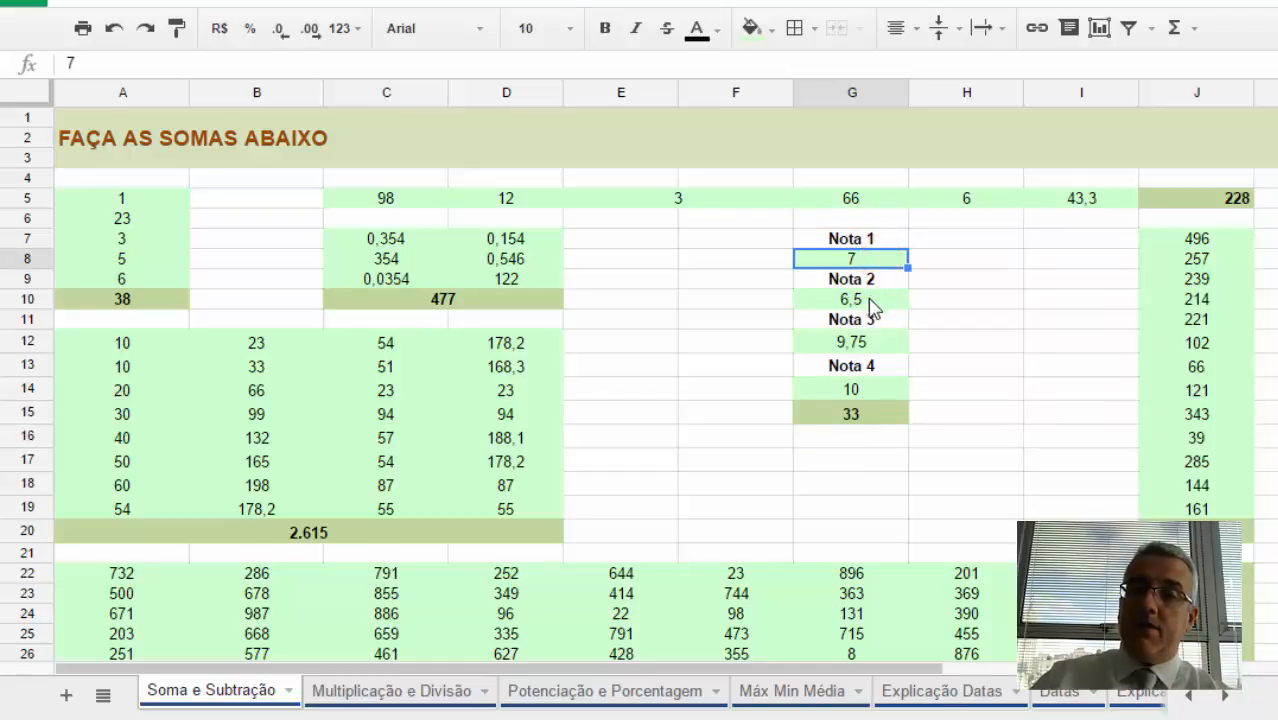
{"action": "left_click", "coordinate": [856, 298]}
{"action": "left_click", "coordinate": [852, 338]}
{"action": "left_click", "coordinate": [853, 387]}
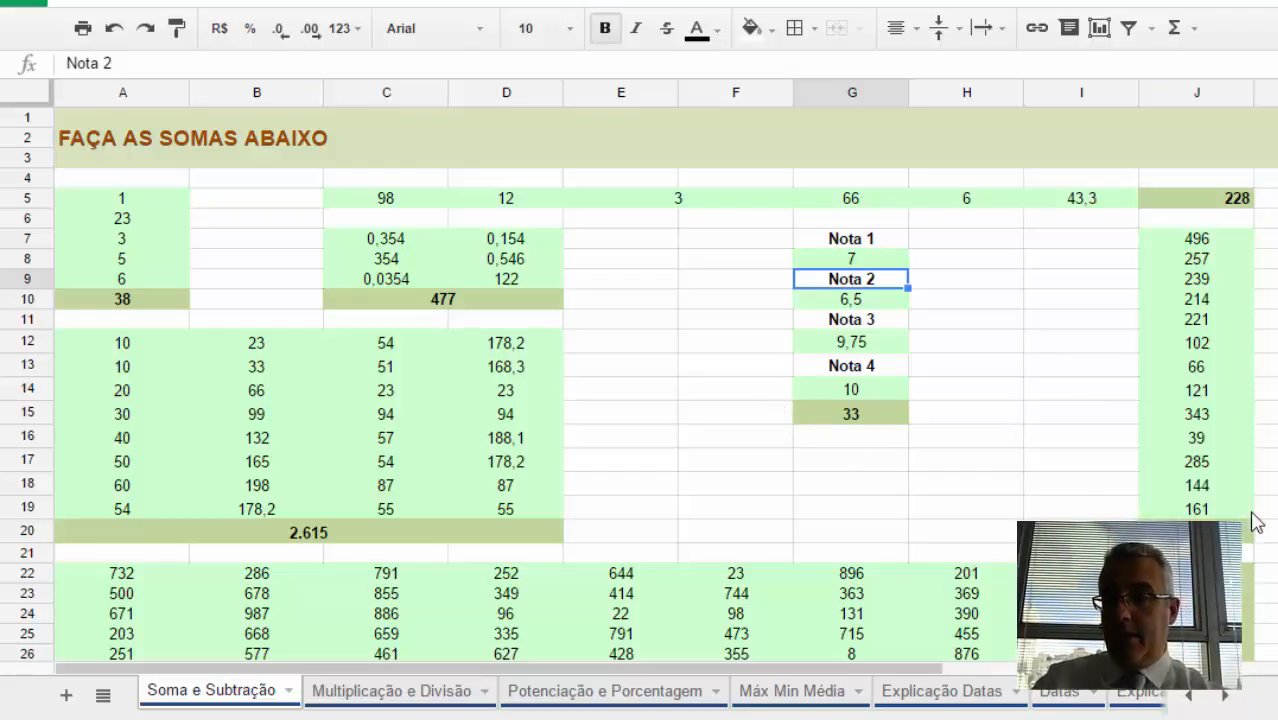
- Sum the column range J7:J19 in cell J20 with a SOMA formula, and clear that cell again
{"action": "left_click", "coordinate": [1196, 366]}
{"action": "left_click", "coordinate": [1200, 240]}
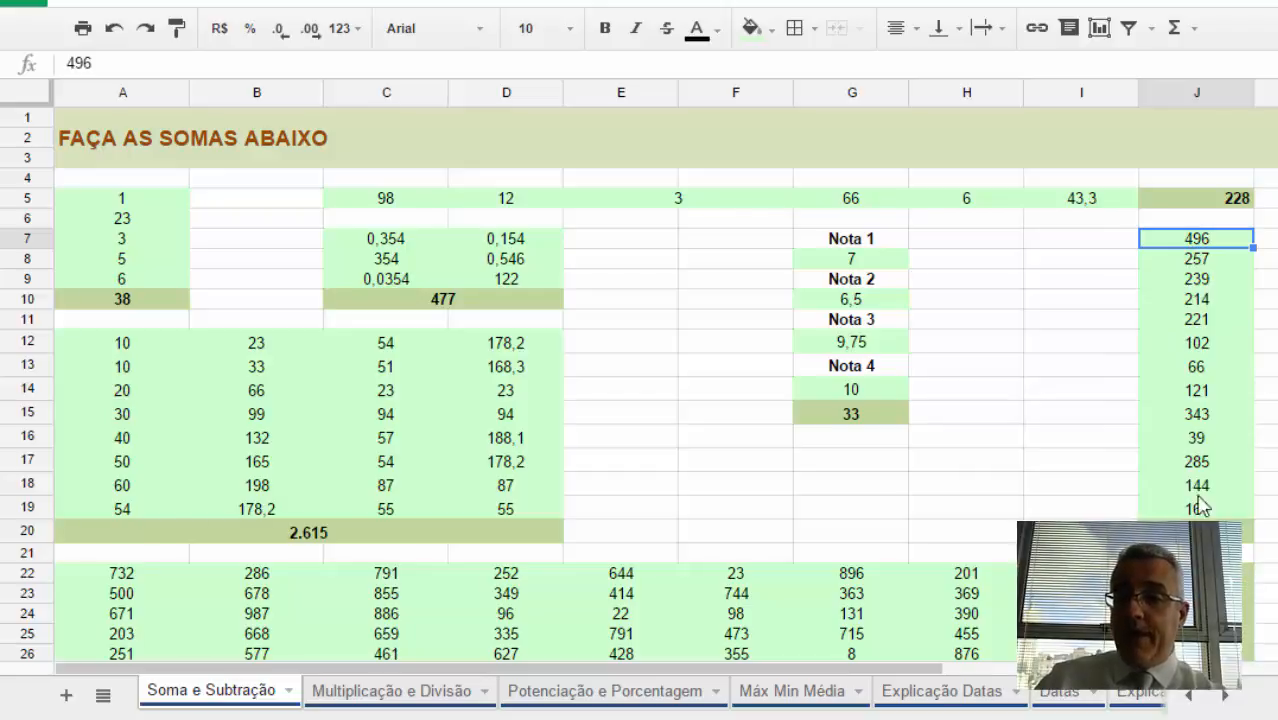
{"action": "left_click", "coordinate": [1214, 532]}
{"action": "type", "text": "="}
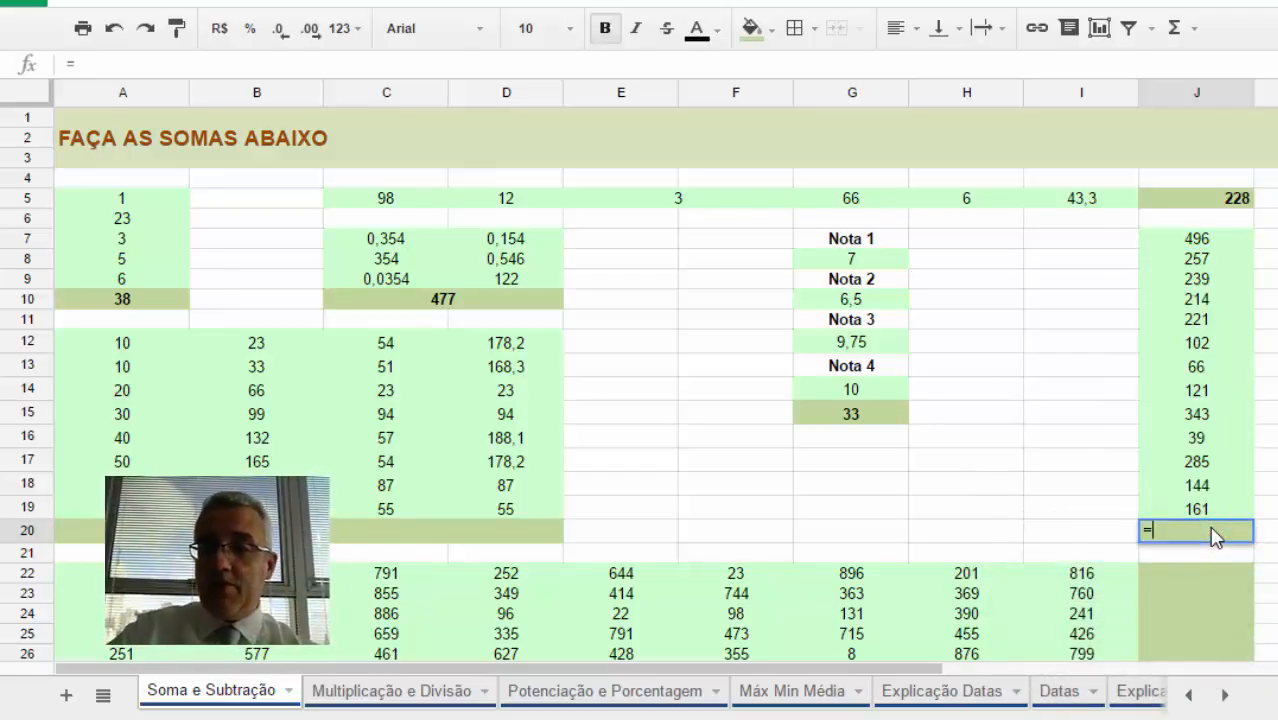
{"action": "type", "text": "soma("}
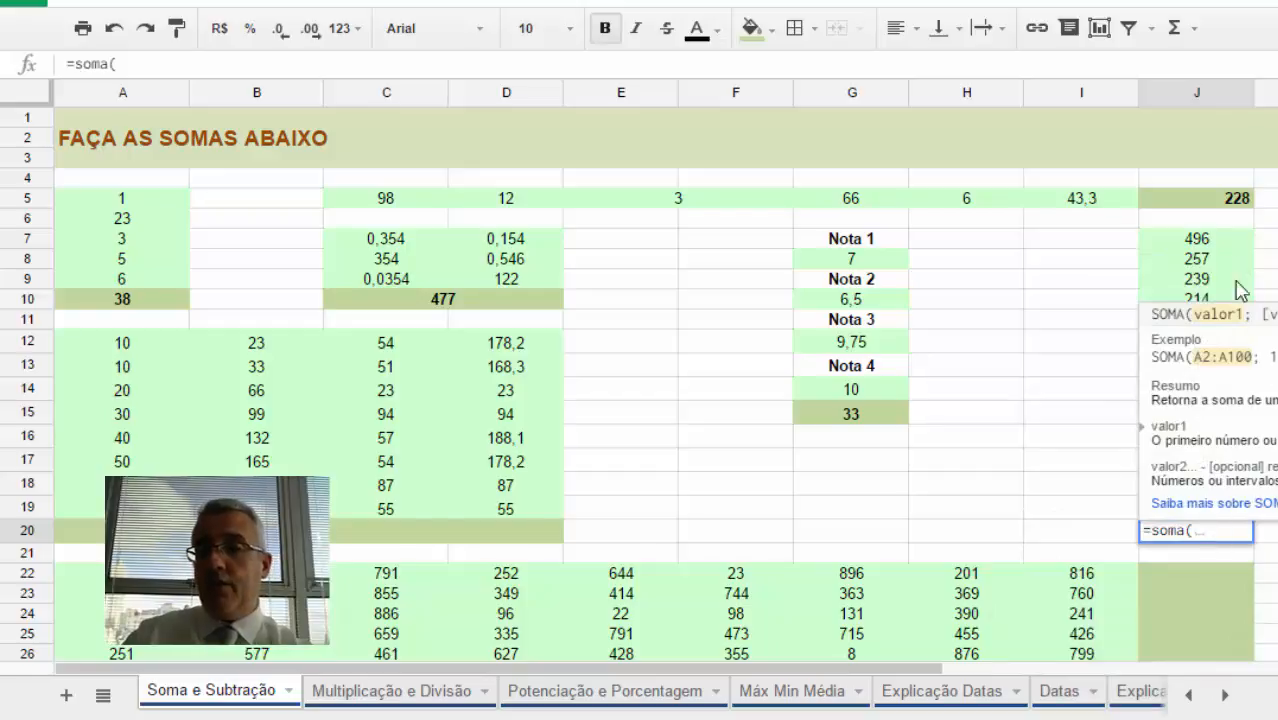
{"action": "left_click", "coordinate": [1218, 239]}
{"action": "left_click_drag", "start_coordinate": [1218, 239], "coordinate": [1196, 509]}
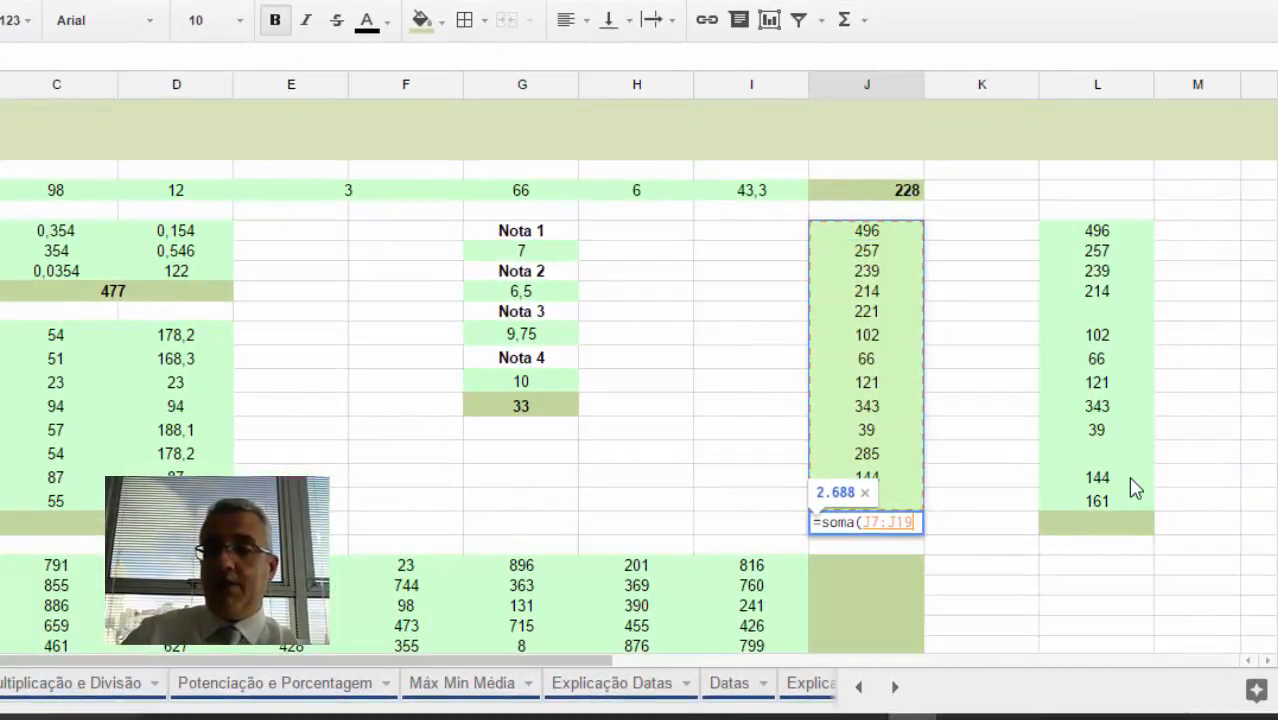
{"action": "key", "text": "Return"}
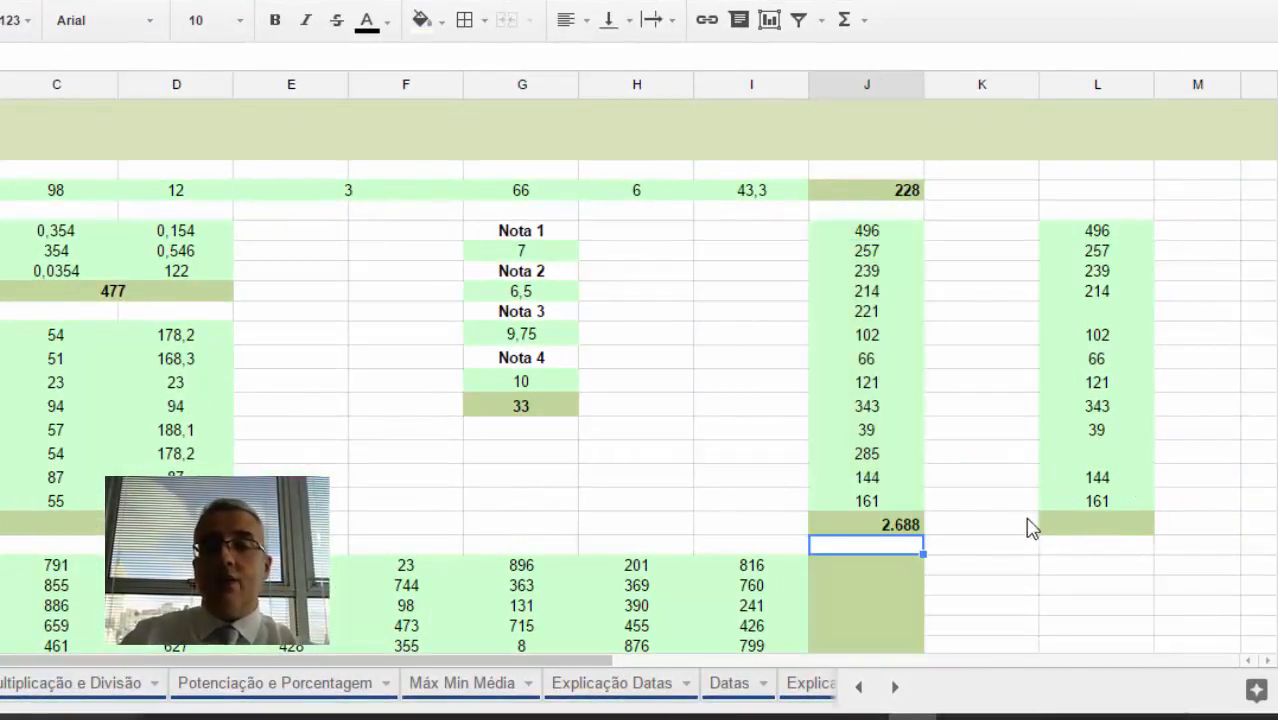
{"action": "left_click", "coordinate": [915, 525]}
{"action": "key", "text": "Delete"}
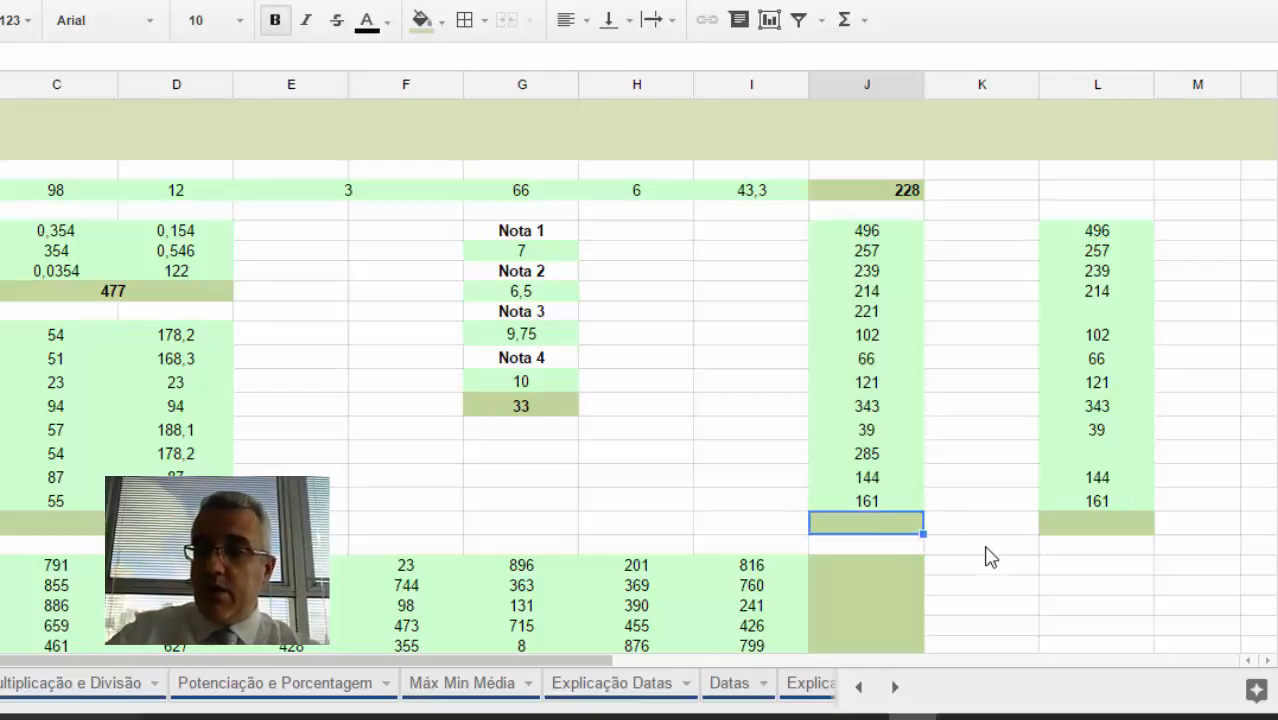
{"action": "left_click", "coordinate": [848, 22]}
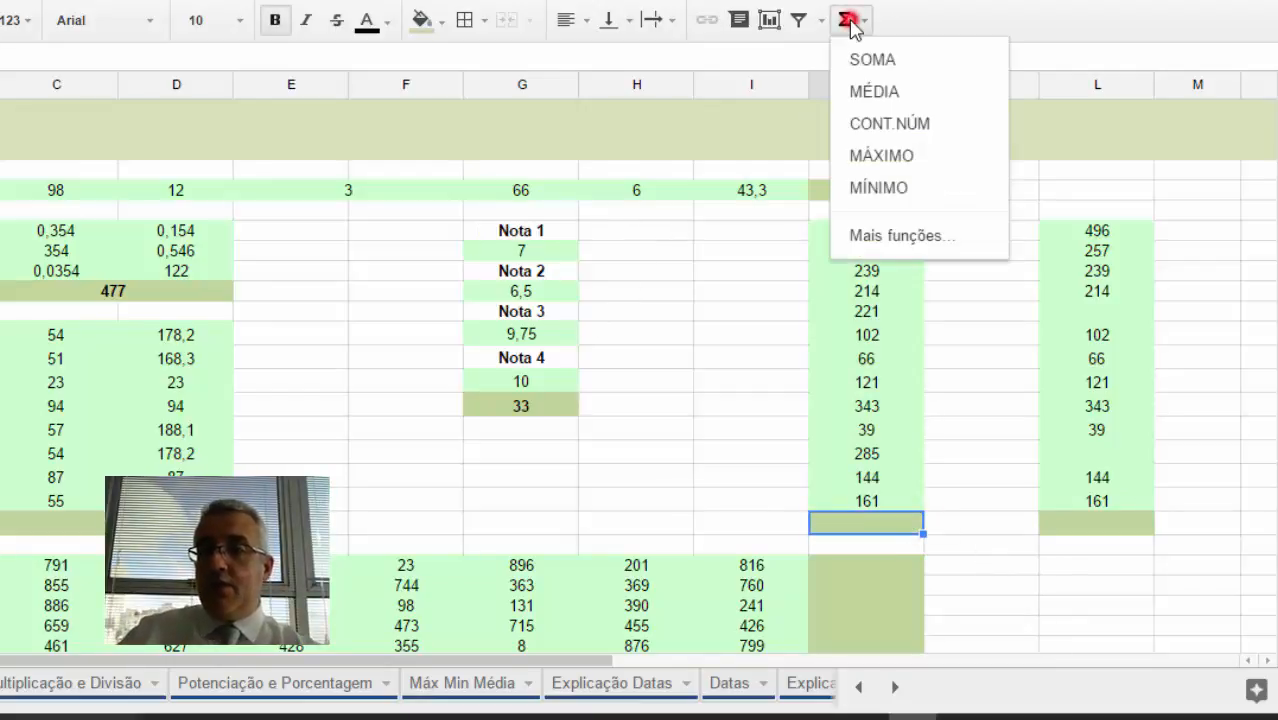
{"action": "left_click", "coordinate": [916, 52]}
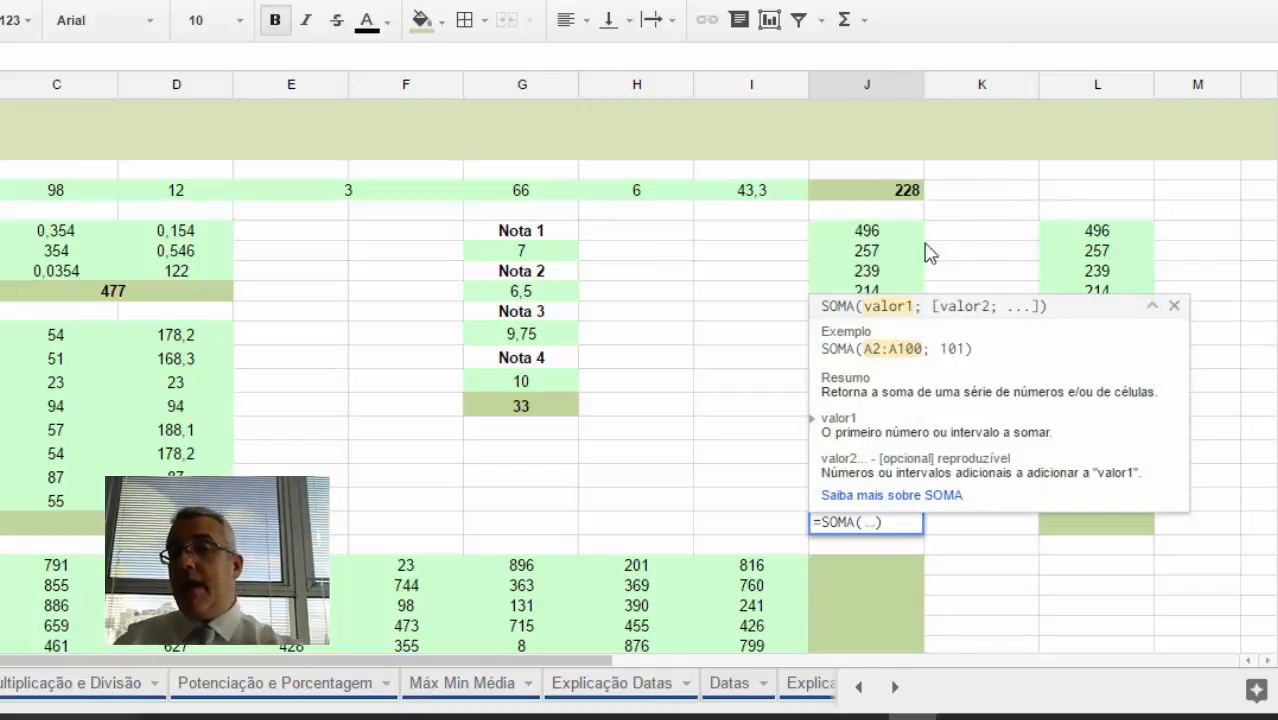
{"action": "key", "text": "Escape"}
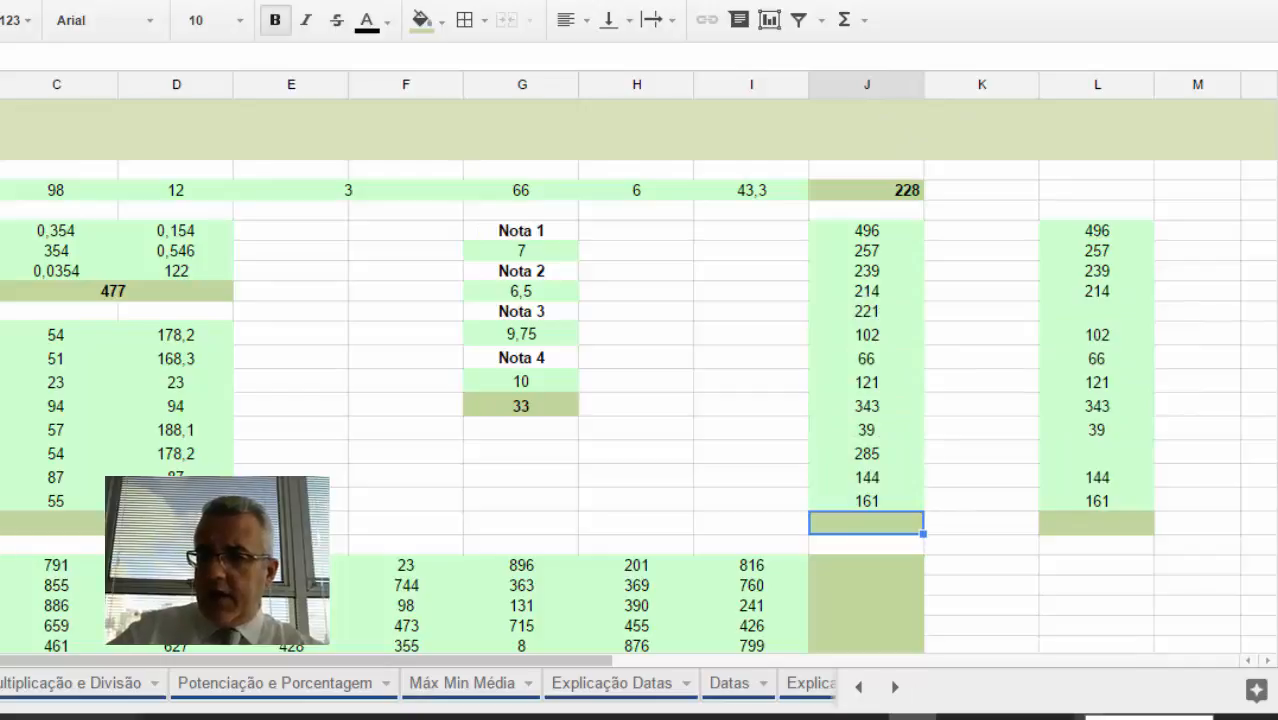
- Insert the predefined SOMA function into cell J20 and sum the range J7:J19
{"action": "left_click", "coordinate": [930, 332]}
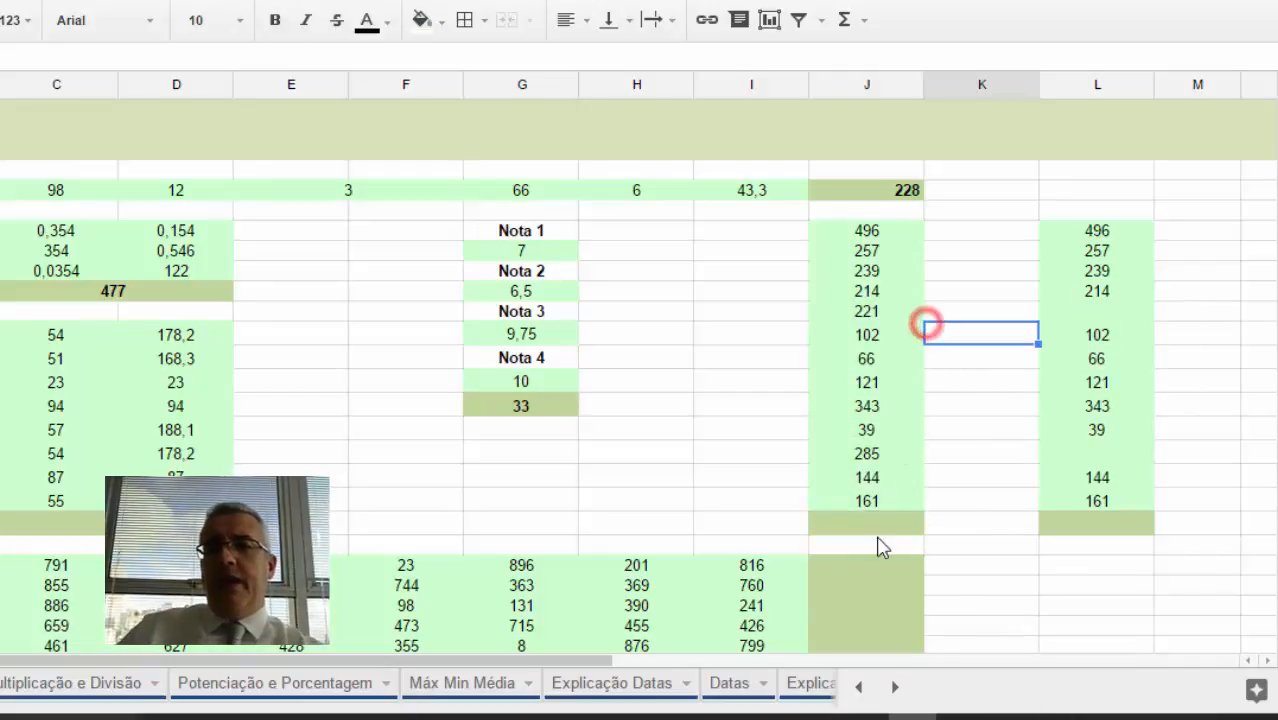
{"action": "left_click", "coordinate": [884, 528]}
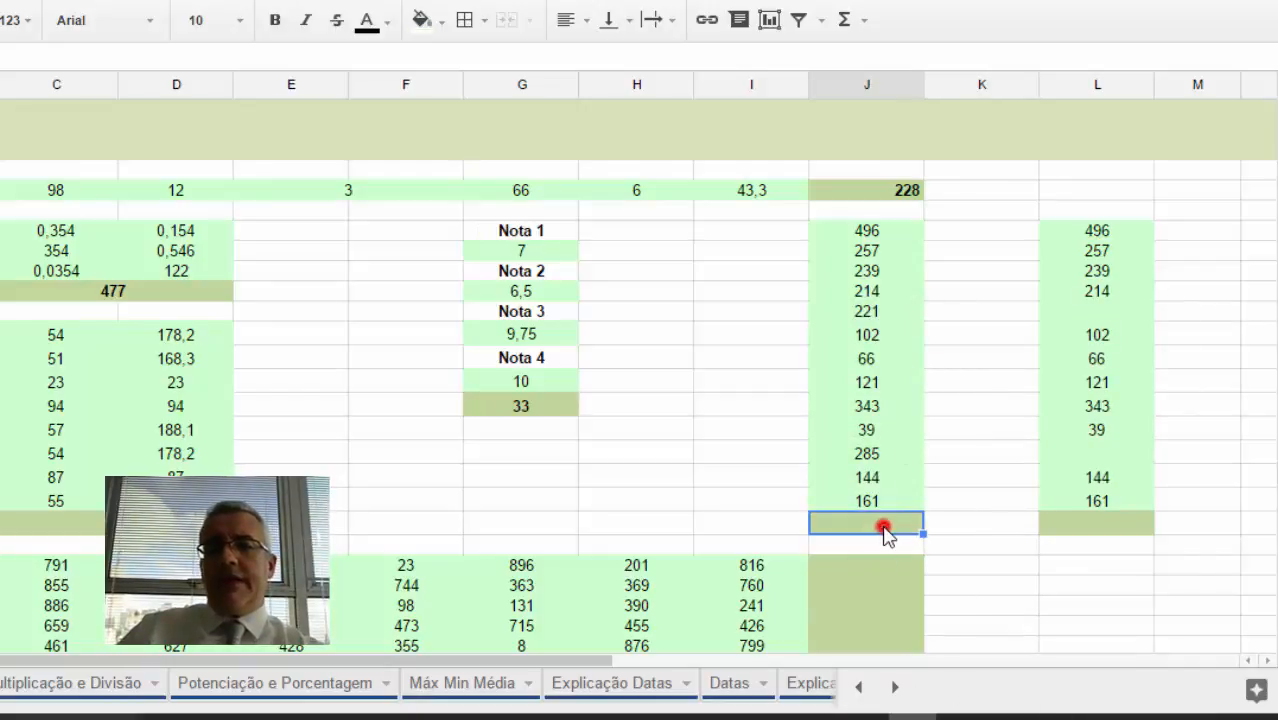
{"action": "left_click", "coordinate": [843, 22]}
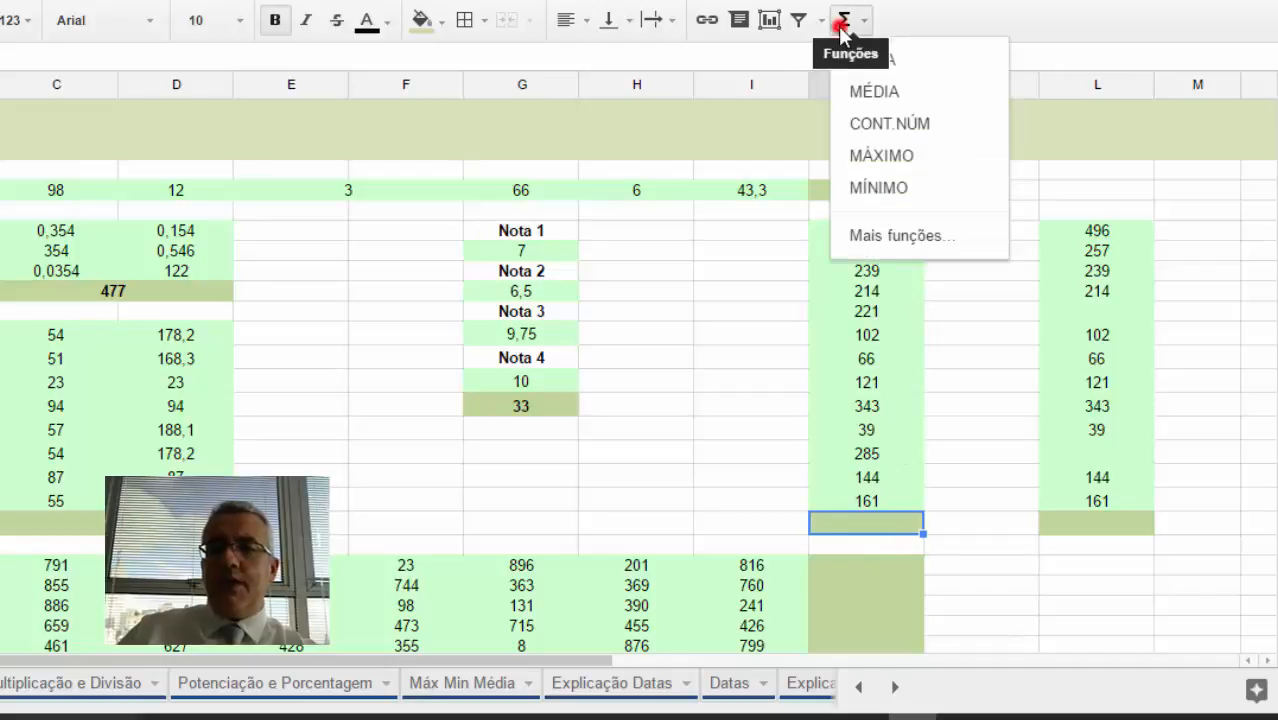
{"action": "left_click", "coordinate": [890, 65]}
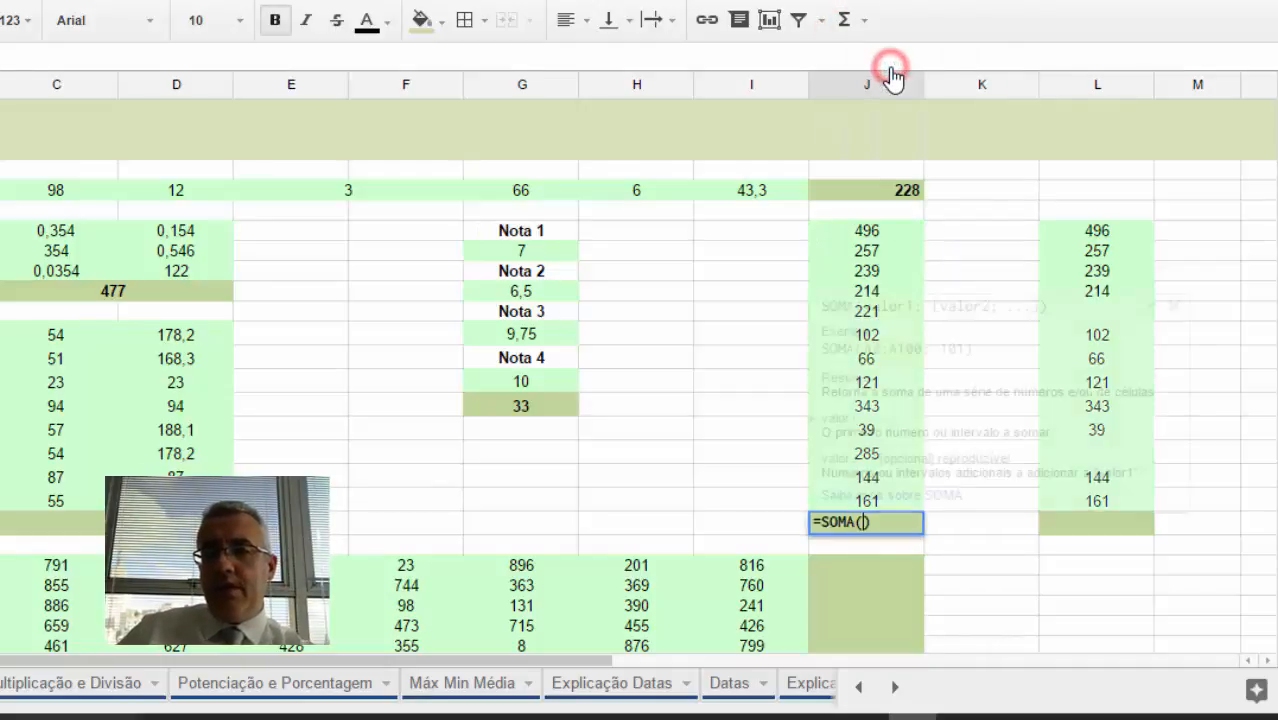
{"action": "left_click_drag", "start_coordinate": [879, 228], "coordinate": [887, 502]}
{"action": "key", "text": "Return"}
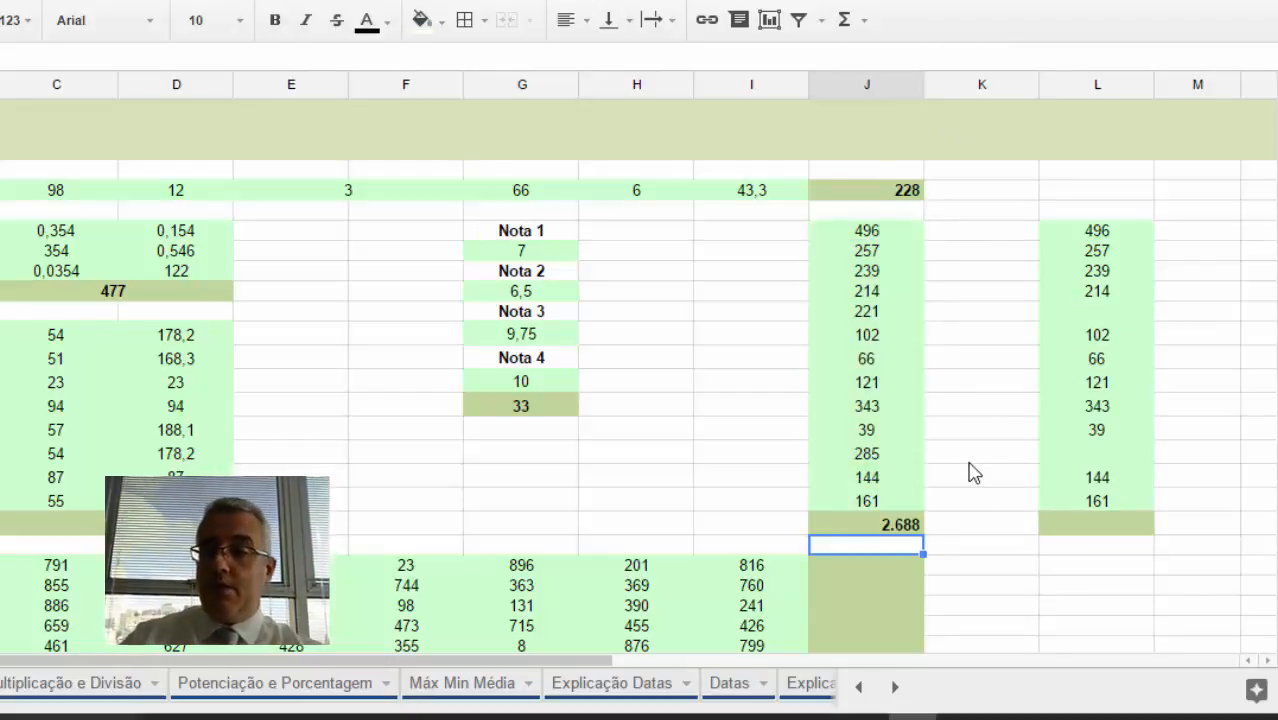
- Re-enter the total in cell J20 as a SOMA formula over the continuous range J7:J19
{"action": "left_click", "coordinate": [1116, 233]}
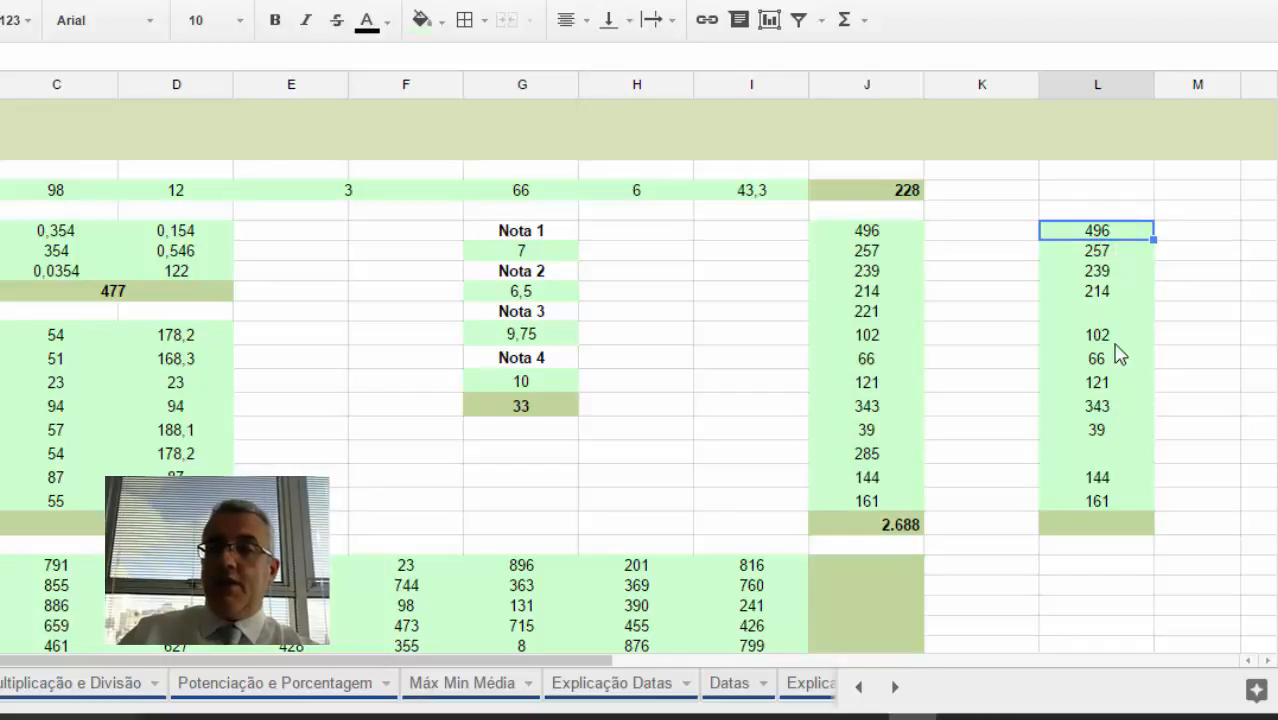
{"action": "left_click", "coordinate": [889, 528]}
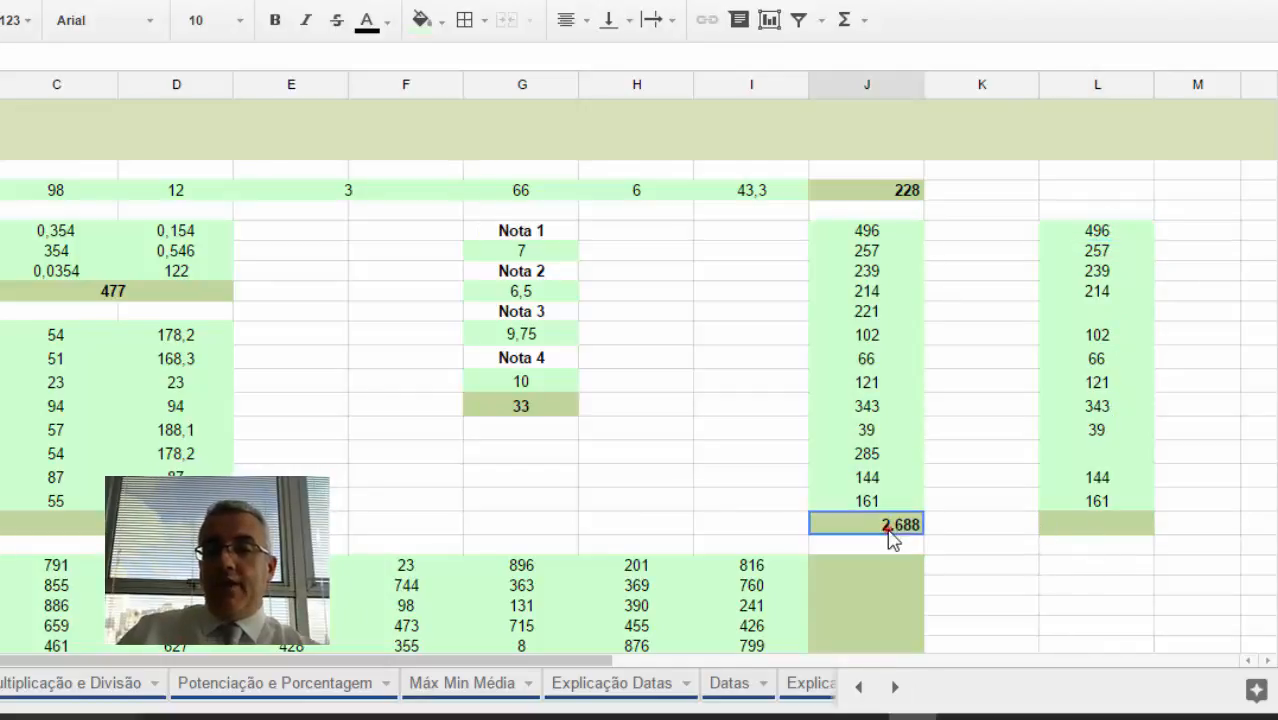
{"action": "type", "text": "="}
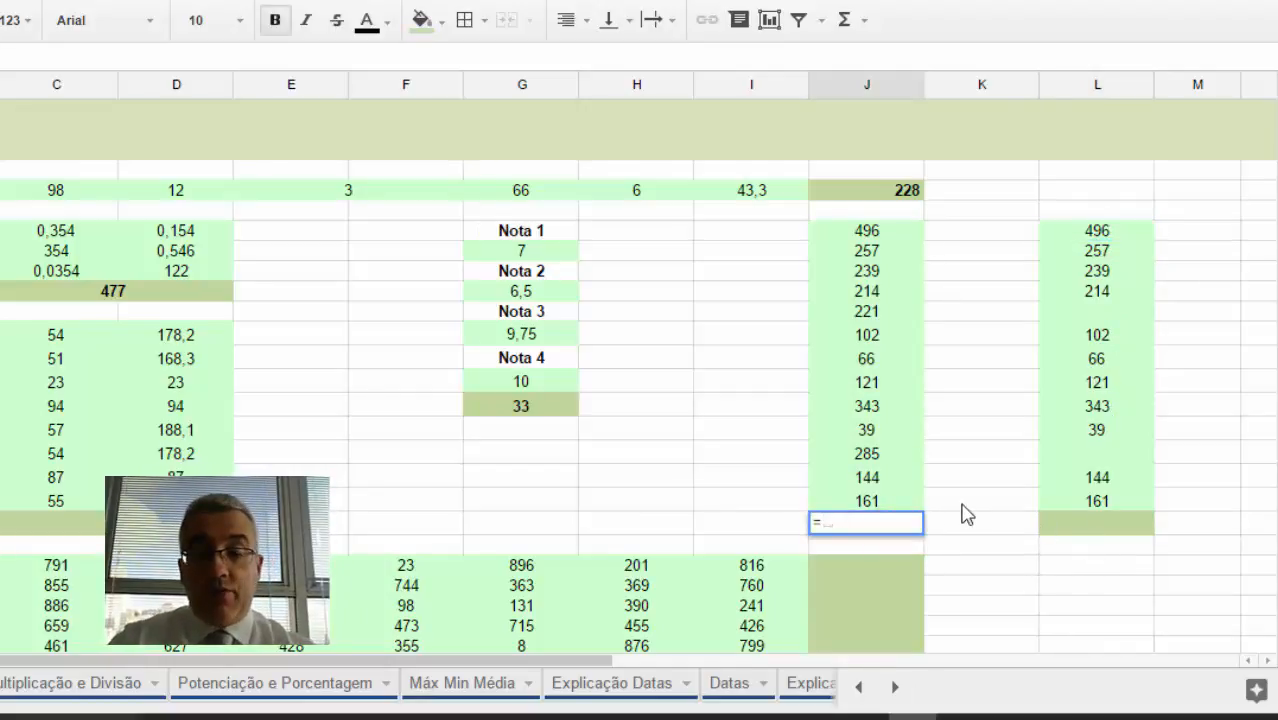
{"action": "type", "text": "soma("}
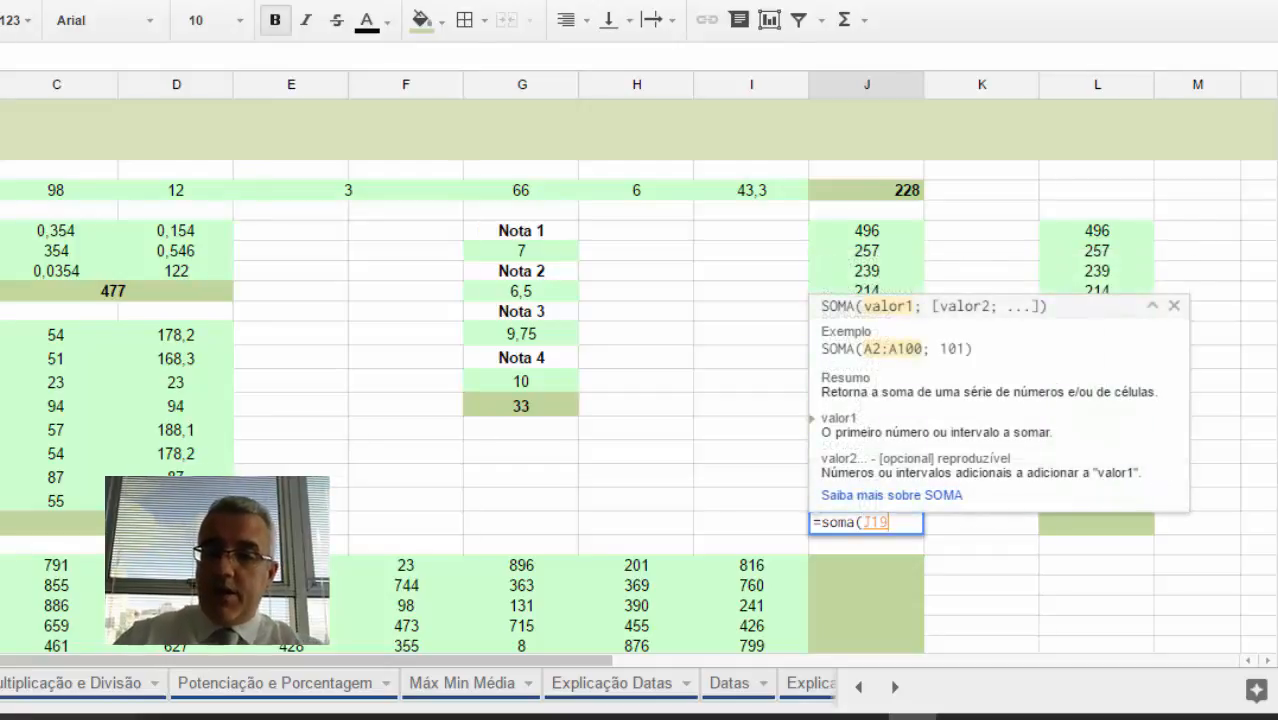
{"action": "key", "text": "Up"}
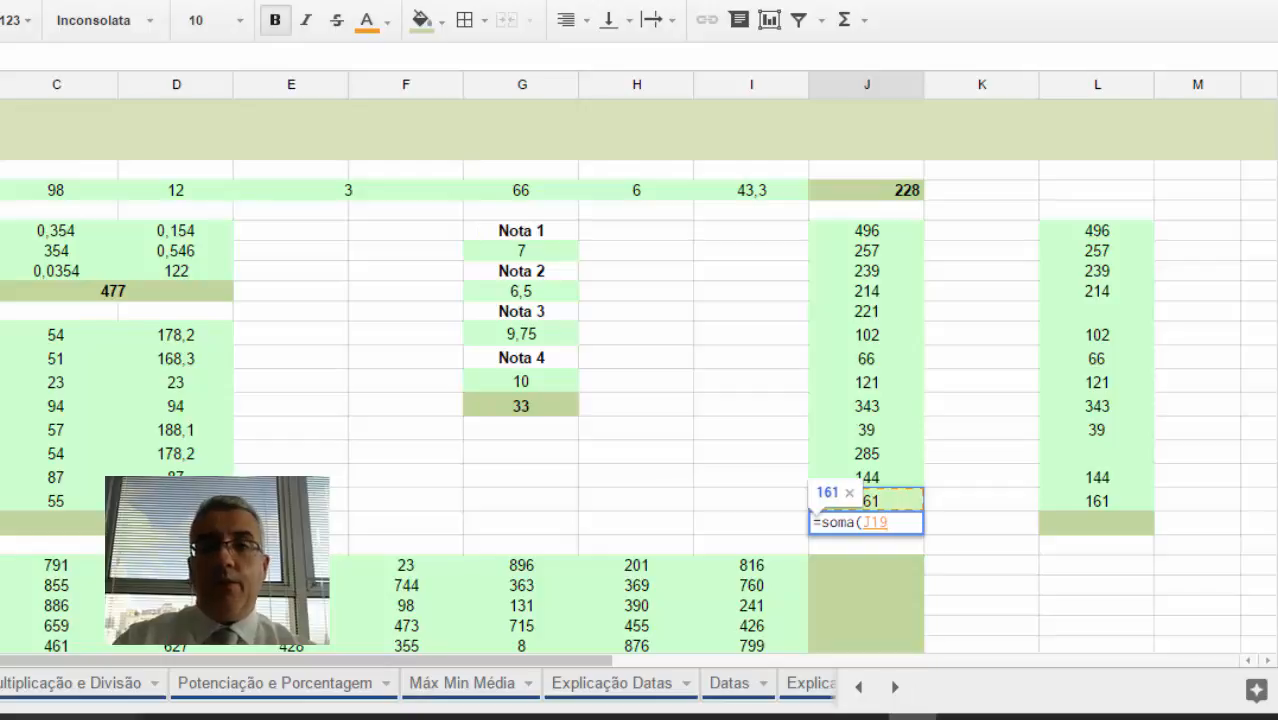
{"action": "key", "text": "ctrl+shift+Up"}
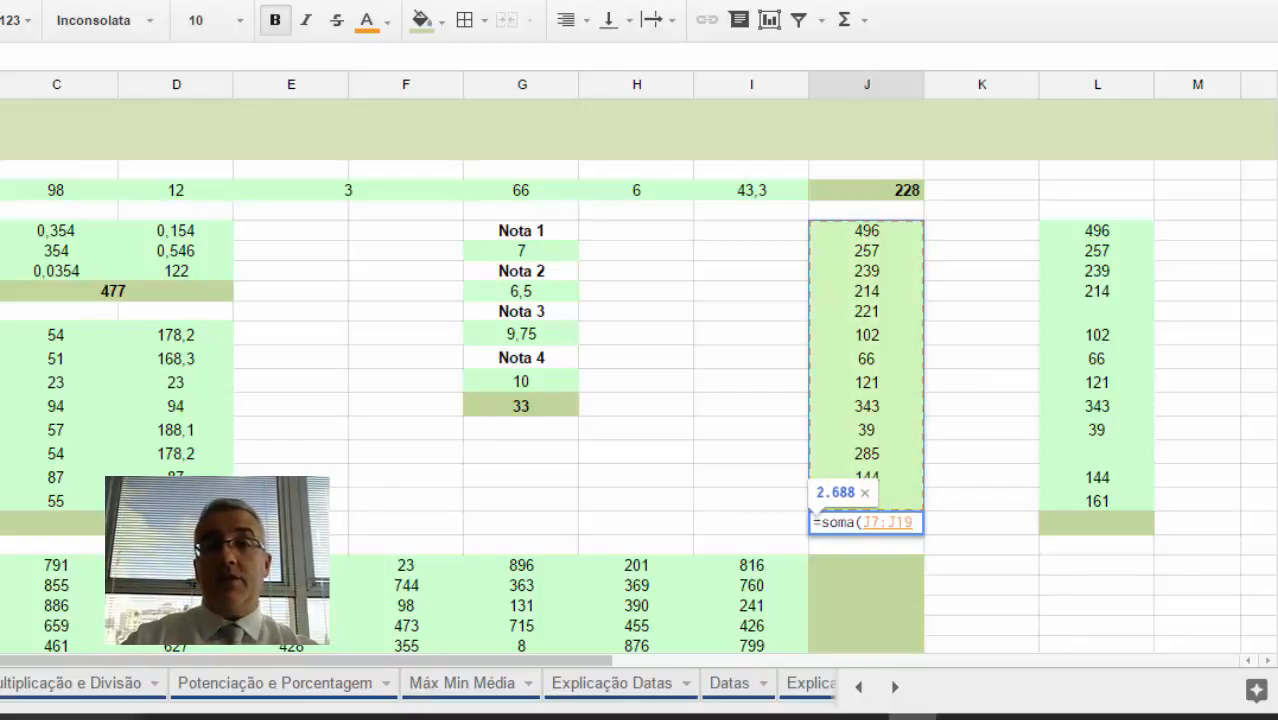
{"action": "key", "text": "Return"}
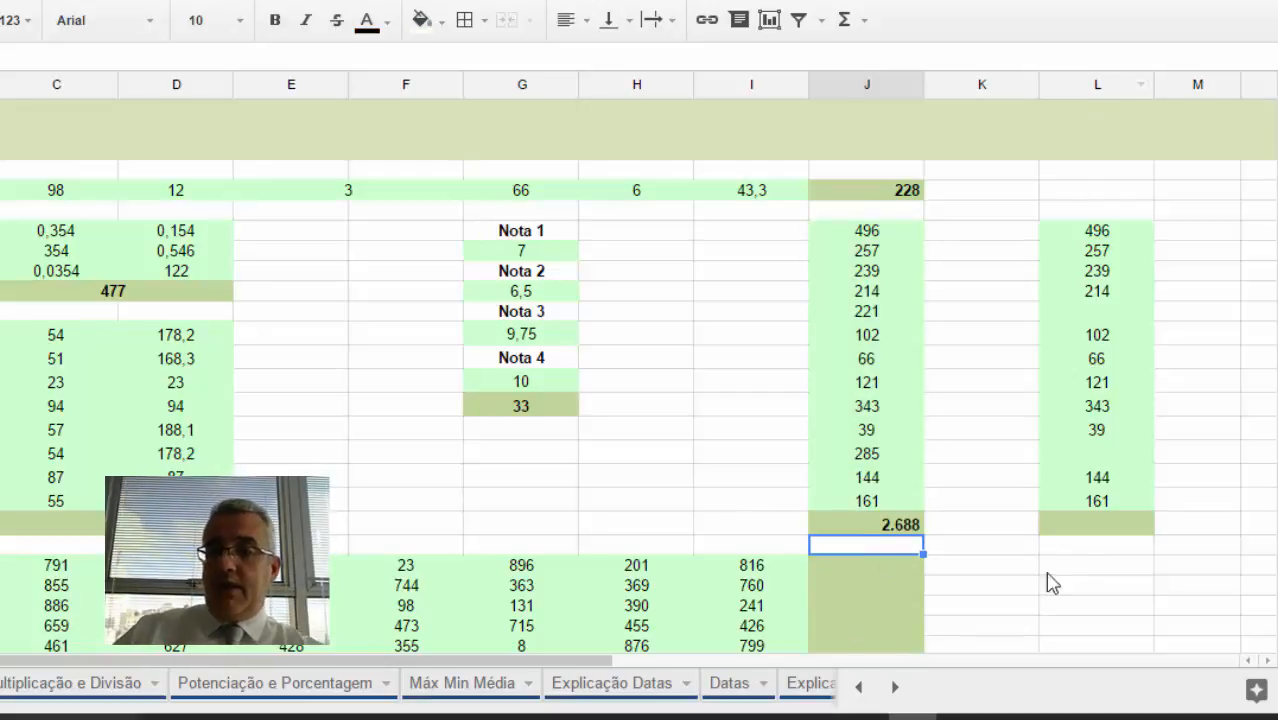
- Start a SOMA formula in cell L20 and extend its range cell by cell from L19 up to L7, including the blank cells
{"action": "left_click", "coordinate": [1087, 528]}
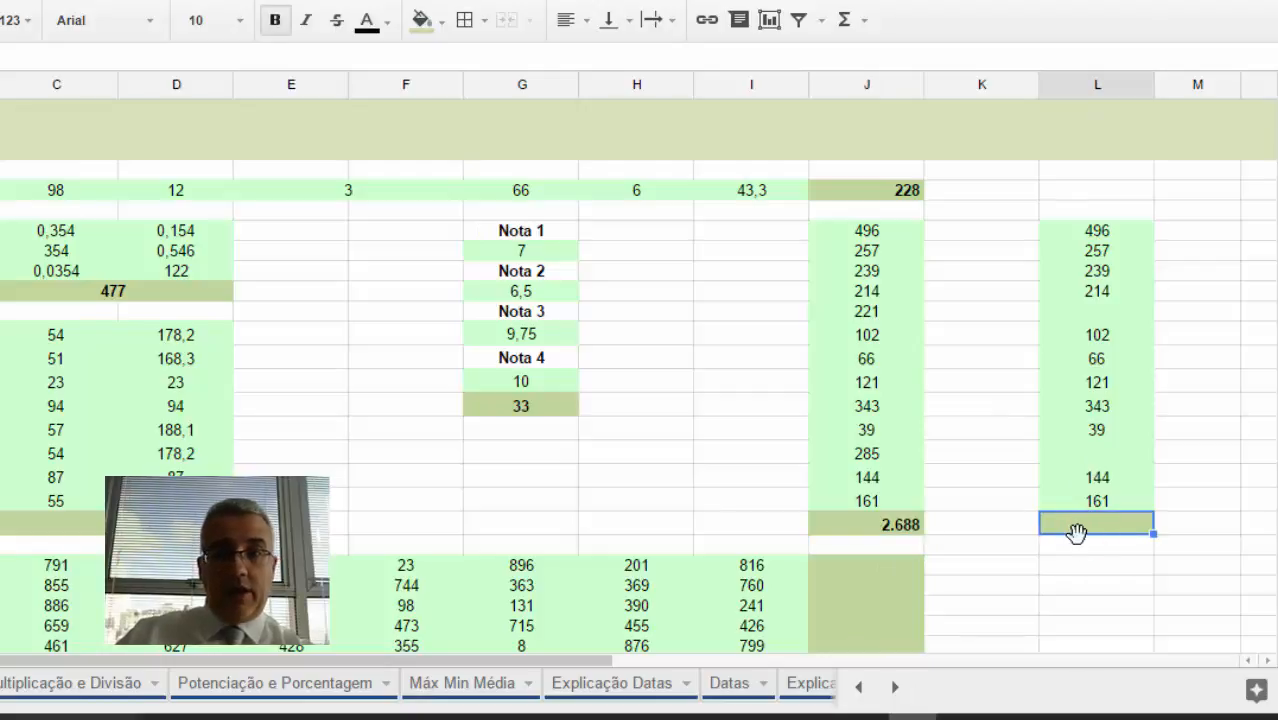
{"action": "type", "text": "="}
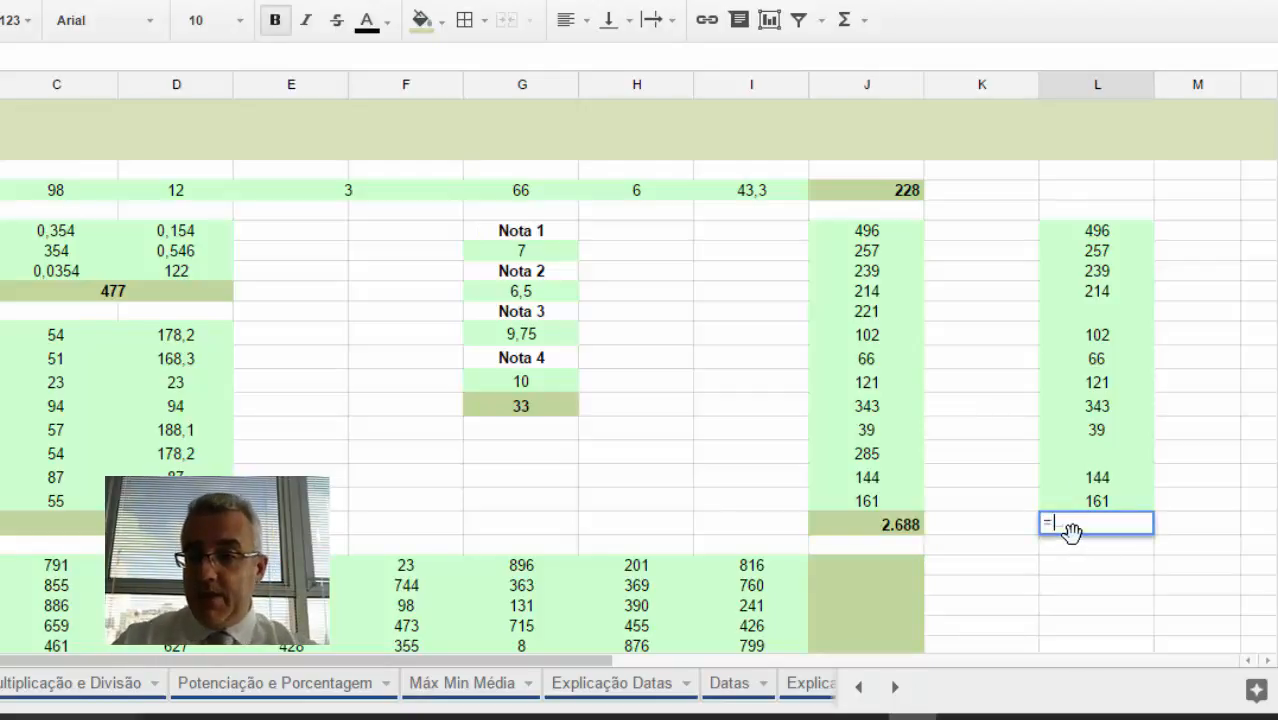
{"action": "type", "text": "soma("}
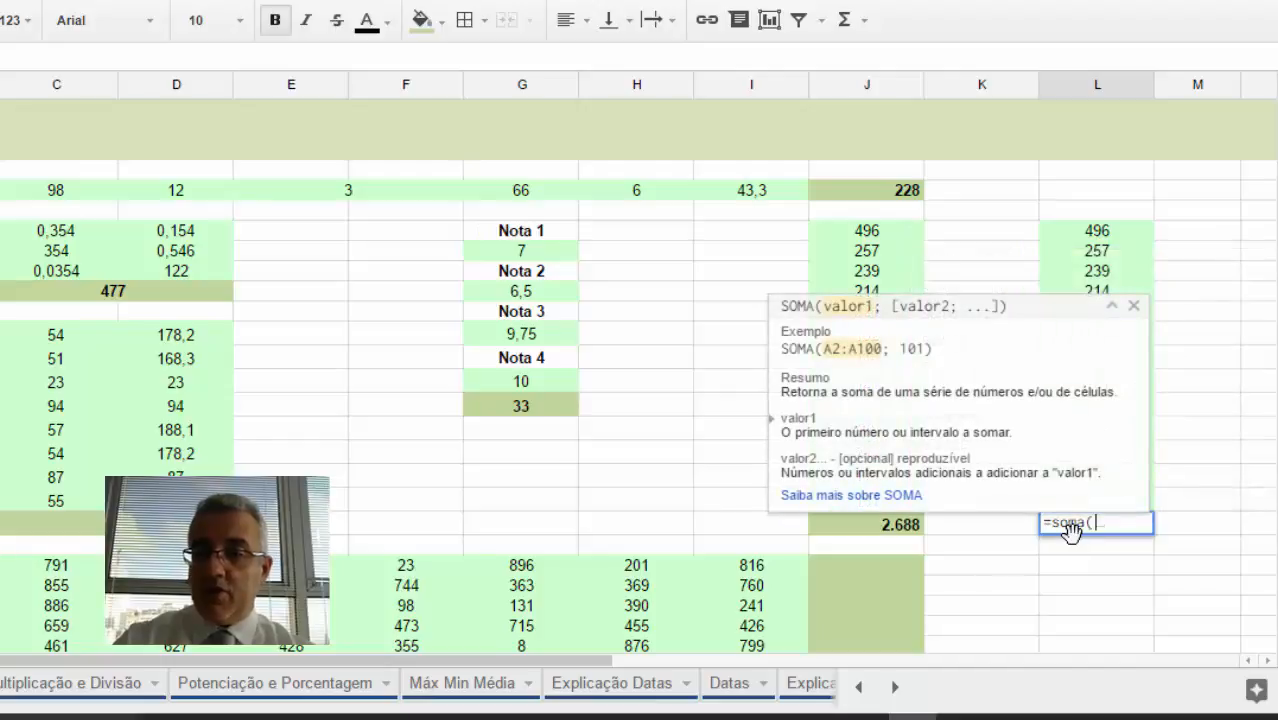
{"action": "key", "text": "Up"}
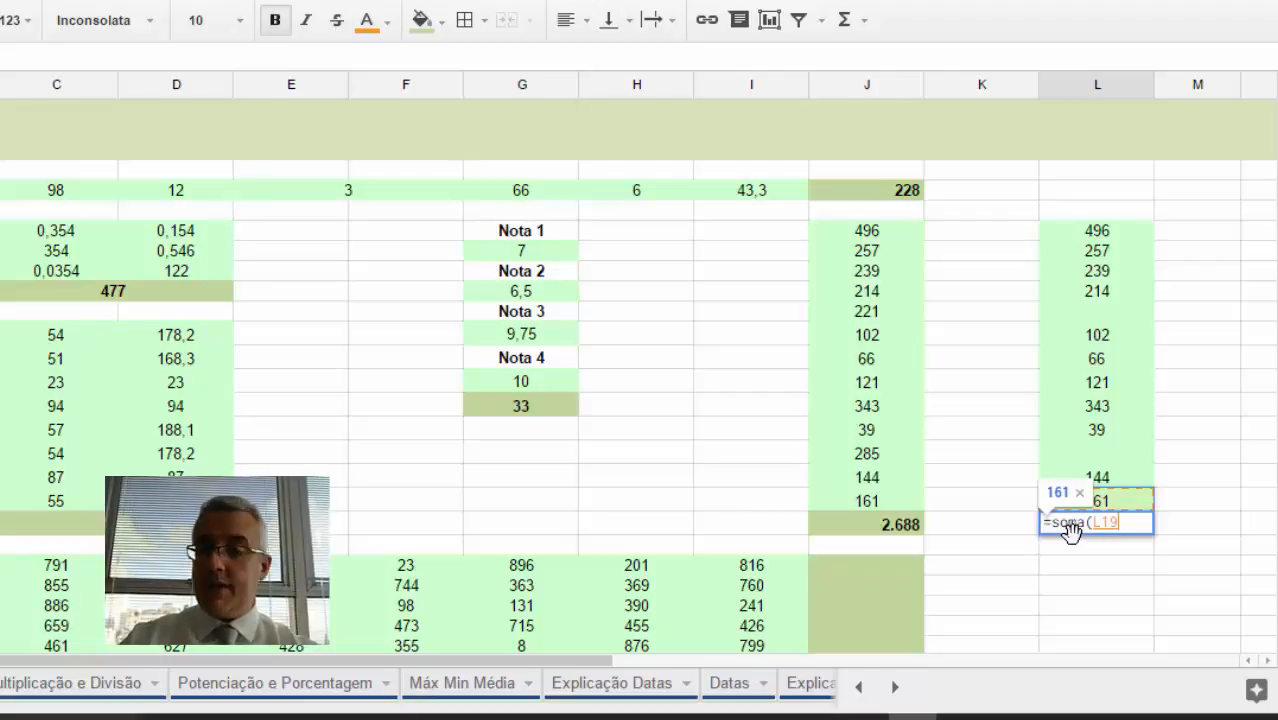
{"action": "key", "text": "shift+Up"}
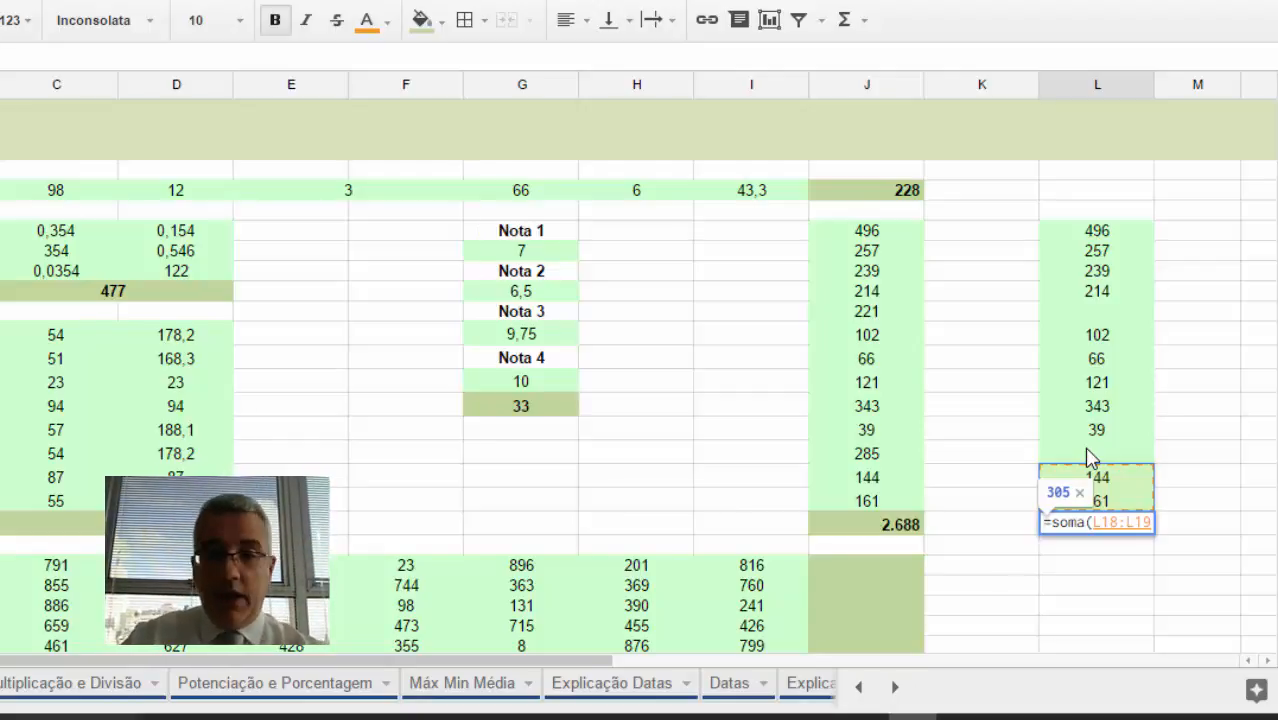
{"action": "left_click_drag", "start_coordinate": [1089, 455], "coordinate": [1090, 457]}
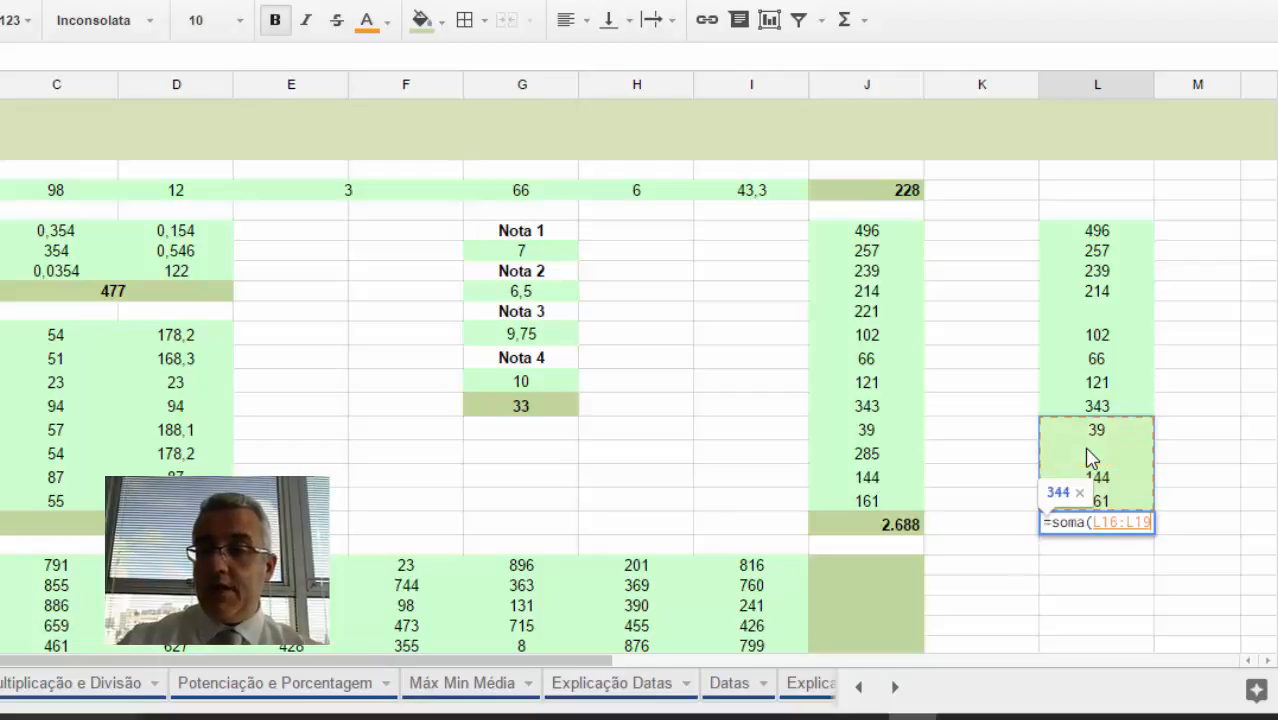
{"action": "key", "text": "shift+Up"}
{"action": "key", "text": "shift+Up"}
{"action": "key", "text": "shift+Up"}
{"action": "key", "text": "shift+Up"}
{"action": "key", "text": "shift+Up"}
{"action": "key", "text": "shift+Up"}
{"action": "key", "text": "shift+Up"}
{"action": "key", "text": "shift+Up"}
{"action": "key", "text": "shift+Up"}
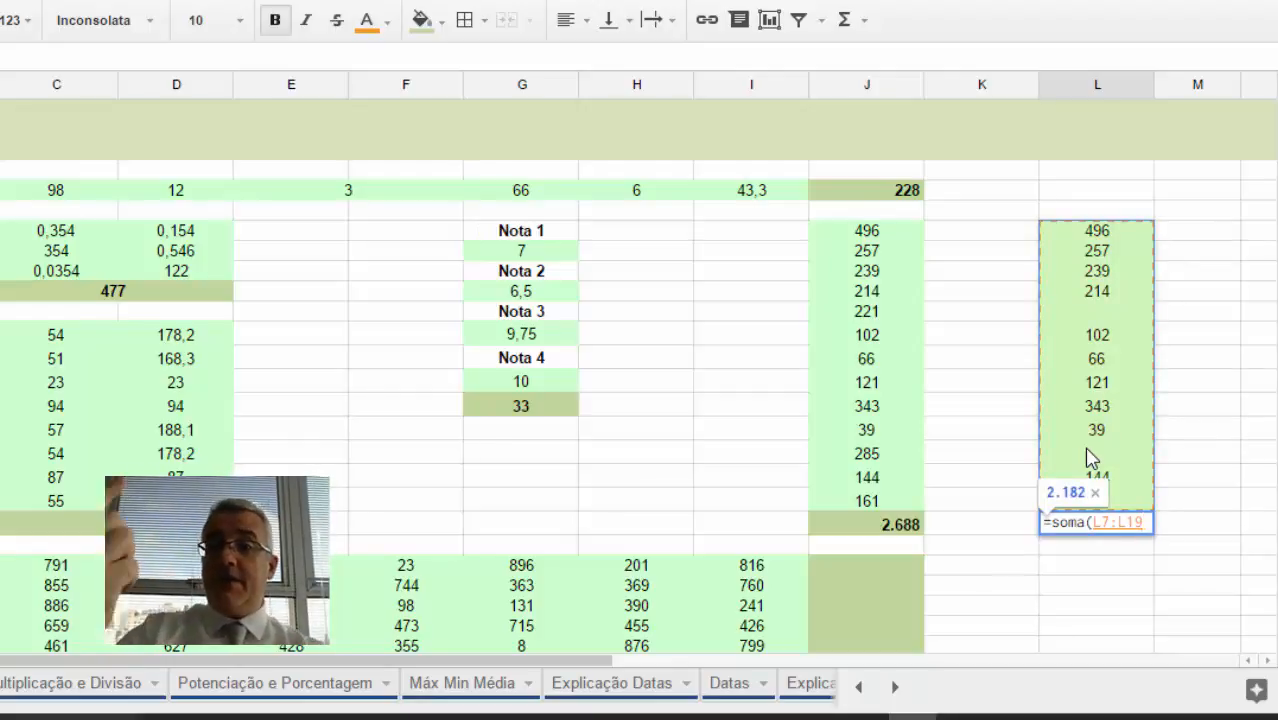
- Extend the formula's range up to L1, shrink it back to L7:L19, and commit the SOMA formula in L20
{"action": "key", "text": "shift+Up"}
{"action": "key", "text": "shift+Up"}
{"action": "key", "text": "shift+Up"}
{"action": "key", "text": "shift+Up"}
{"action": "key", "text": "shift+Up"}
{"action": "key", "text": "shift+Up"}
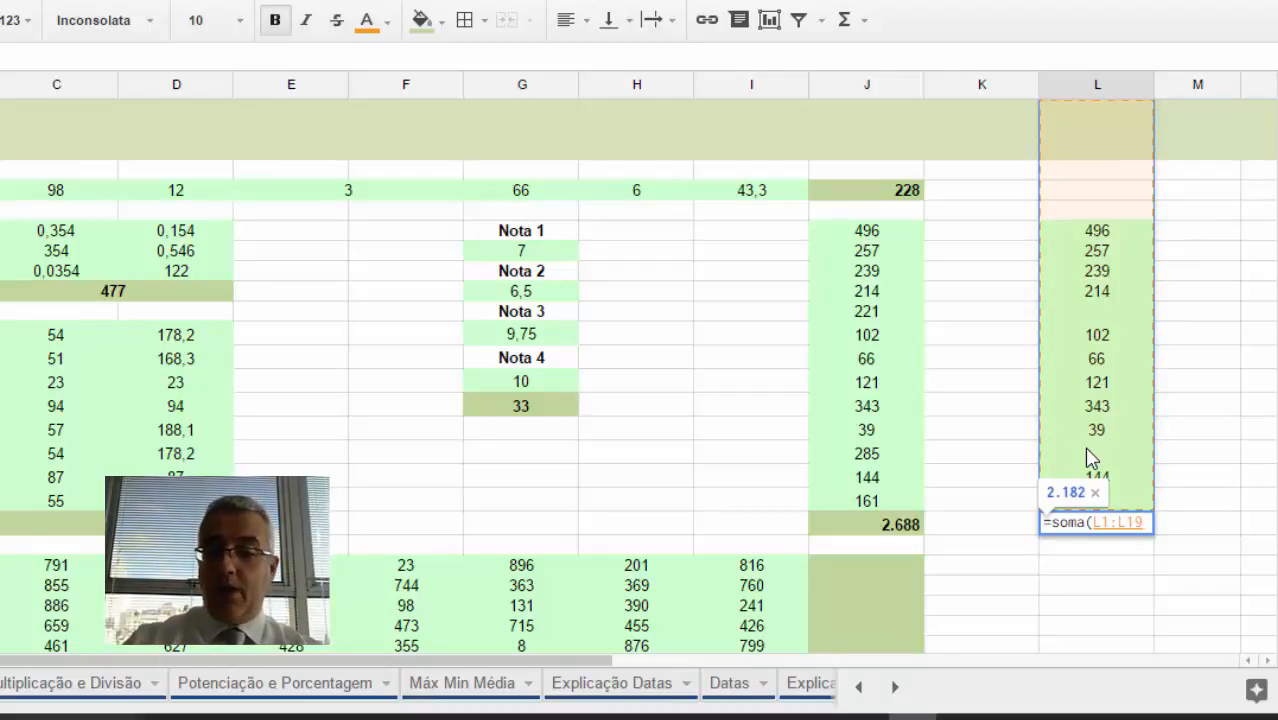
{"action": "key", "text": "shift+Down"}
{"action": "key", "text": "shift+Down"}
{"action": "key", "text": "shift+Down"}
{"action": "key", "text": "shift+Down"}
{"action": "key", "text": "shift+Down"}
{"action": "key", "text": "shift+Down"}
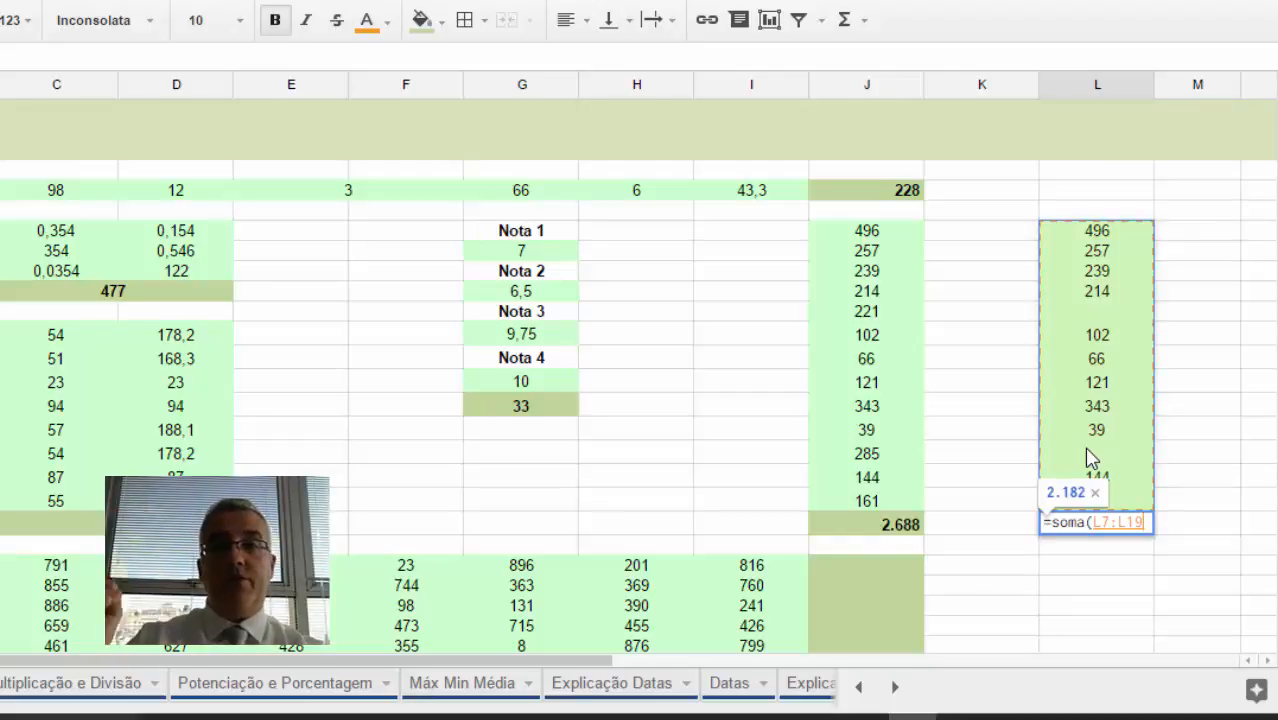
{"action": "key", "text": "Return"}
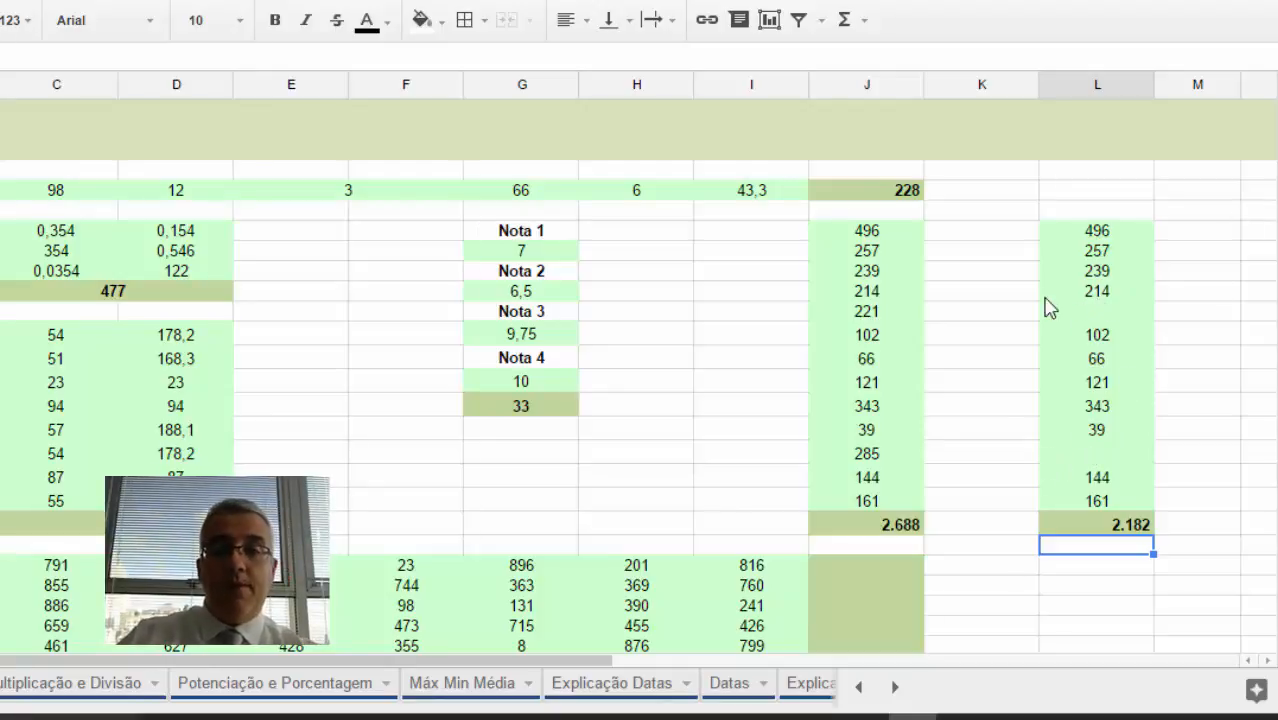
- Sum the number block A22:I26 in the merged cell J22 with a SOMA formula
{"action": "scroll", "coordinate": [745, 302], "scroll_direction": "down", "scroll_amount": 5}
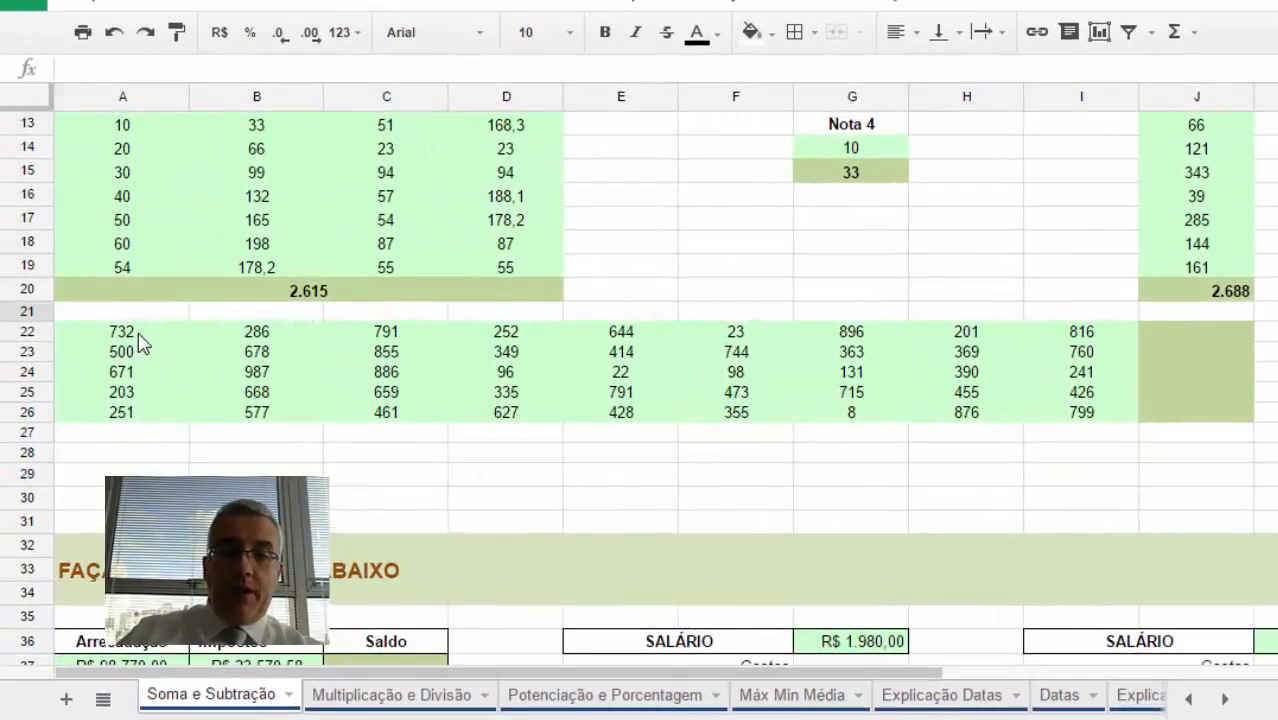
{"action": "left_click_drag", "start_coordinate": [136, 334], "coordinate": [522, 380]}
{"action": "left_click", "coordinate": [1190, 370]}
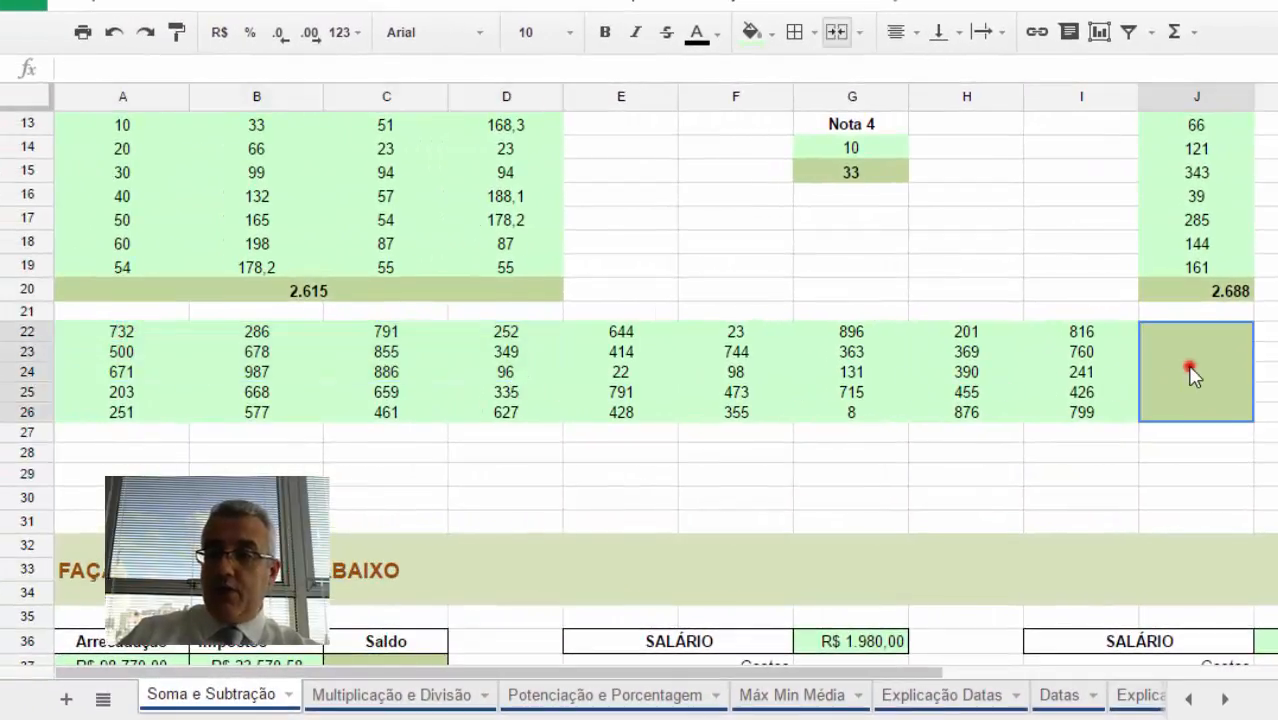
{"action": "type", "text": "="}
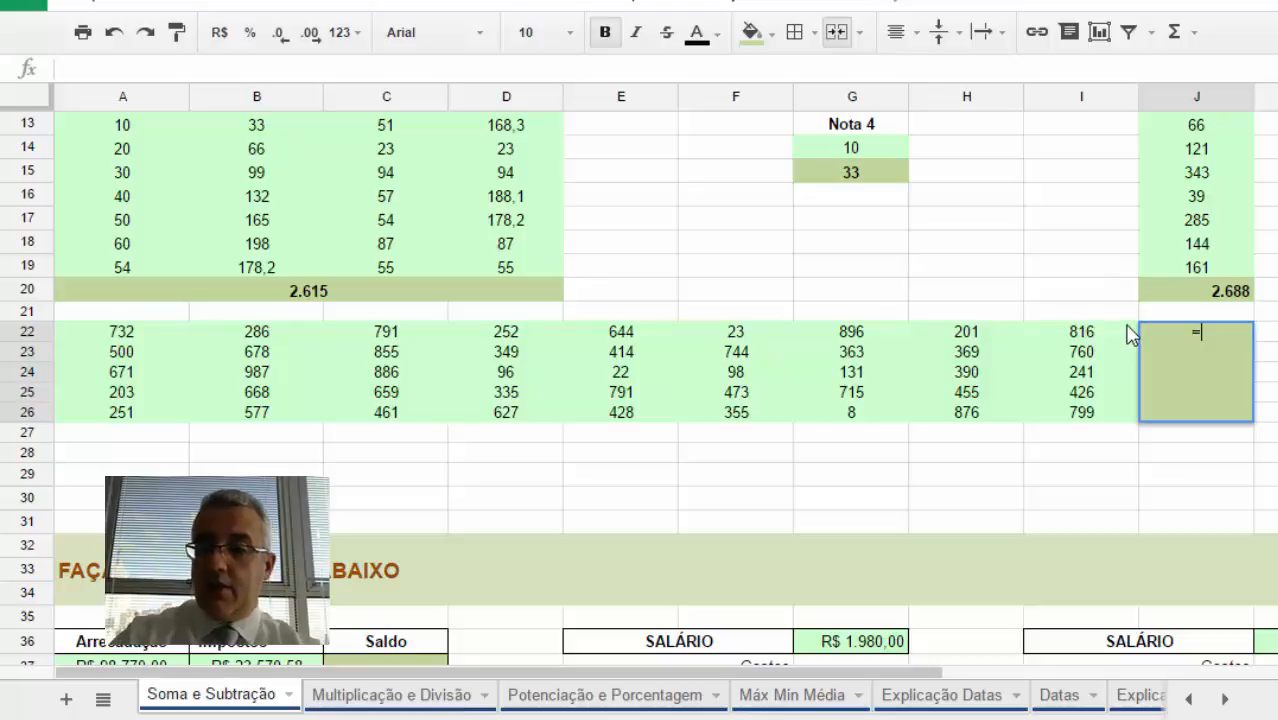
{"action": "type", "text": "soma("}
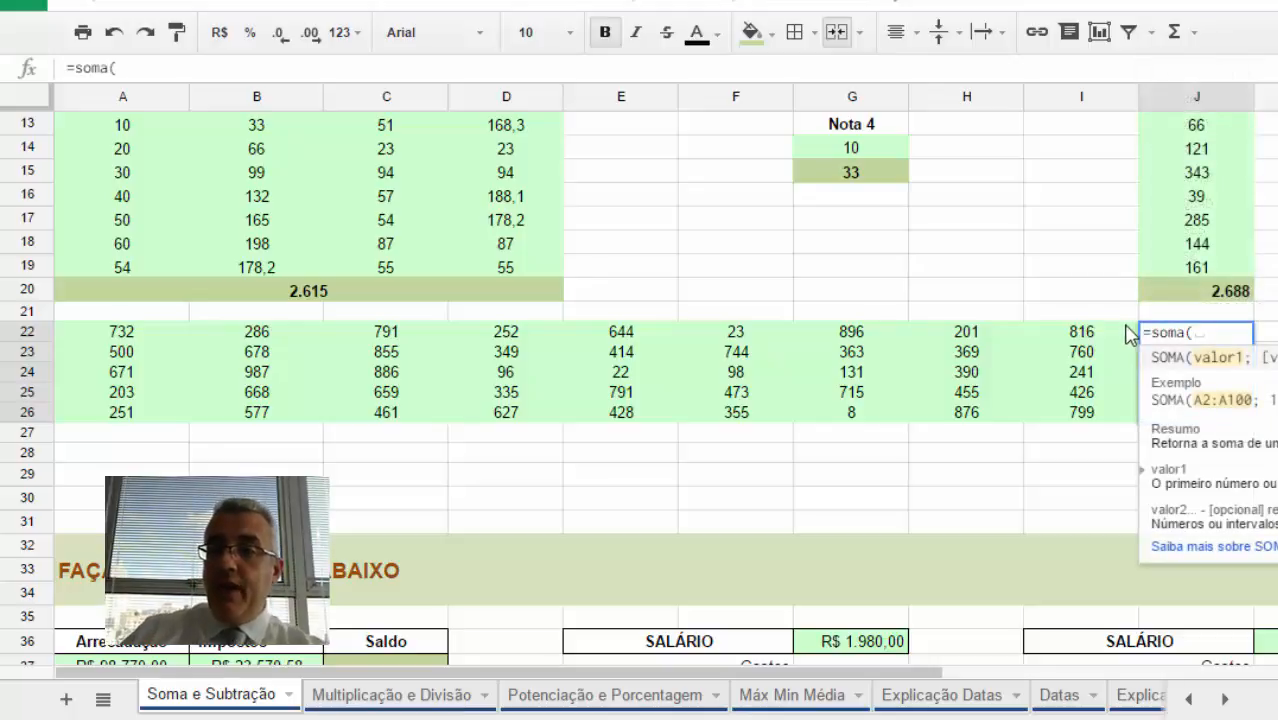
{"action": "left_click_drag", "start_coordinate": [1086, 332], "coordinate": [80, 428]}
{"action": "key", "text": "Return"}
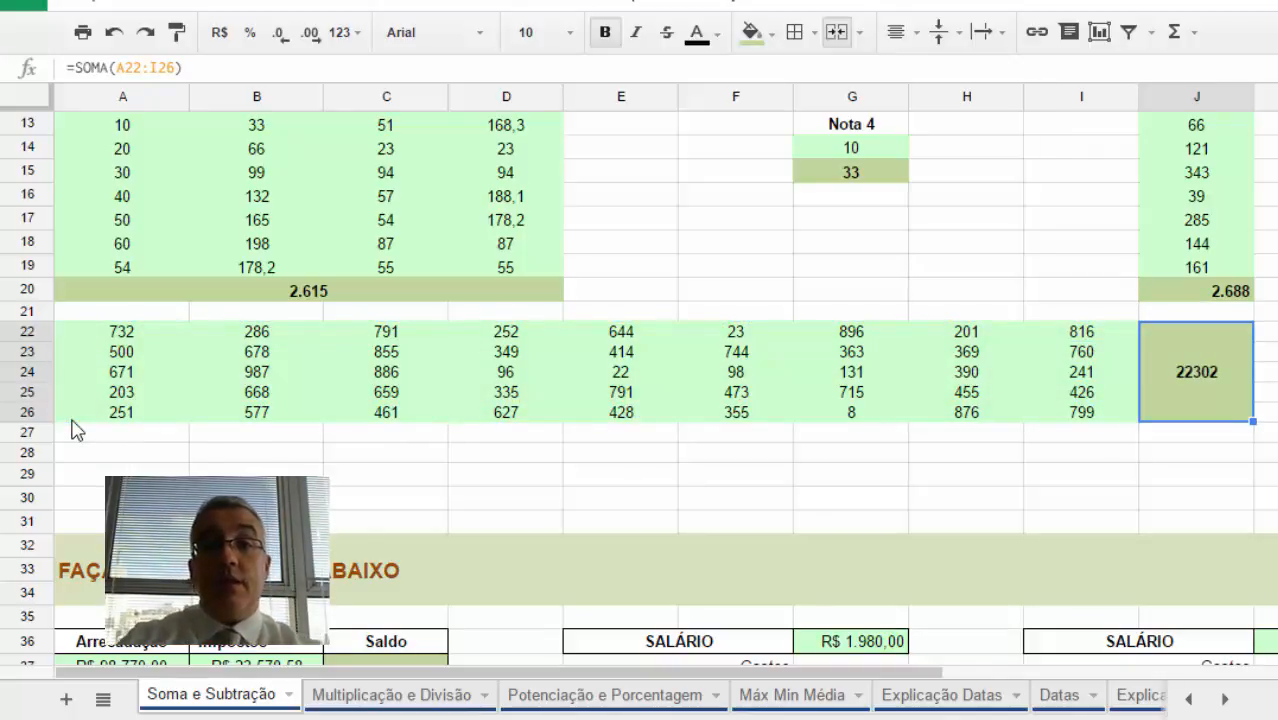
{"action": "type", "text": "="}
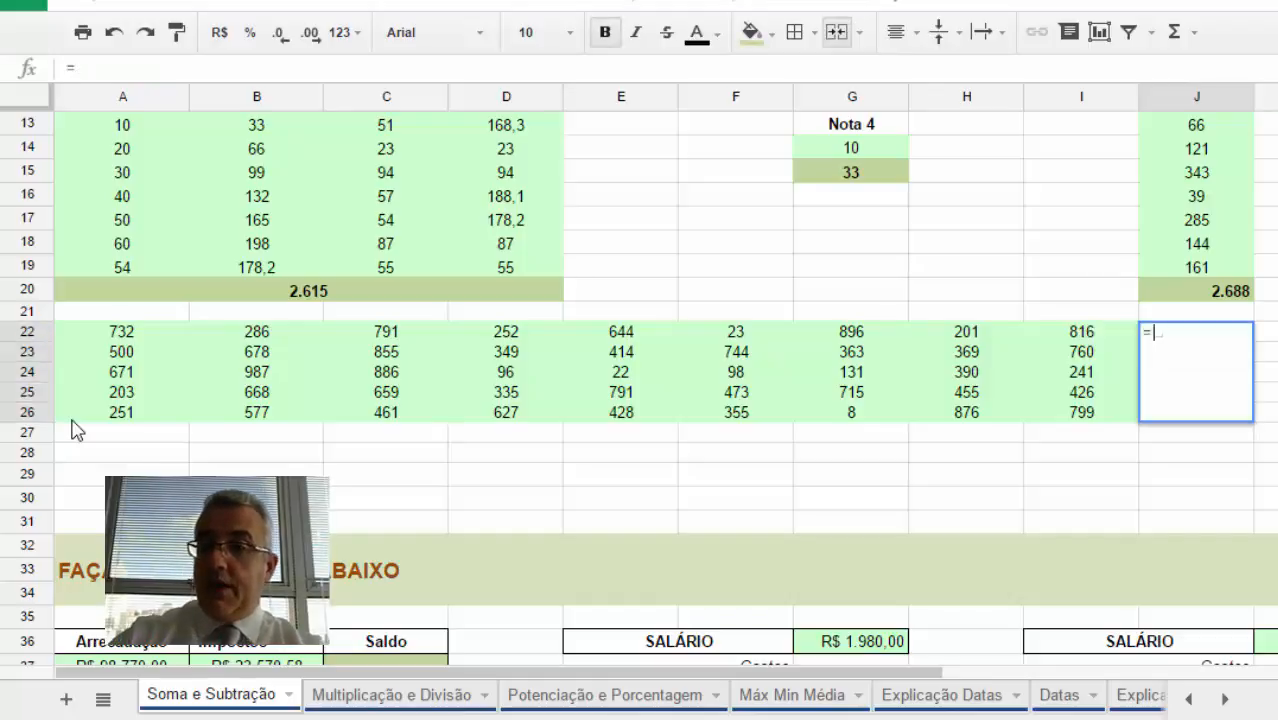
{"action": "key", "text": "Escape"}
{"action": "left_click", "coordinate": [257, 394]}
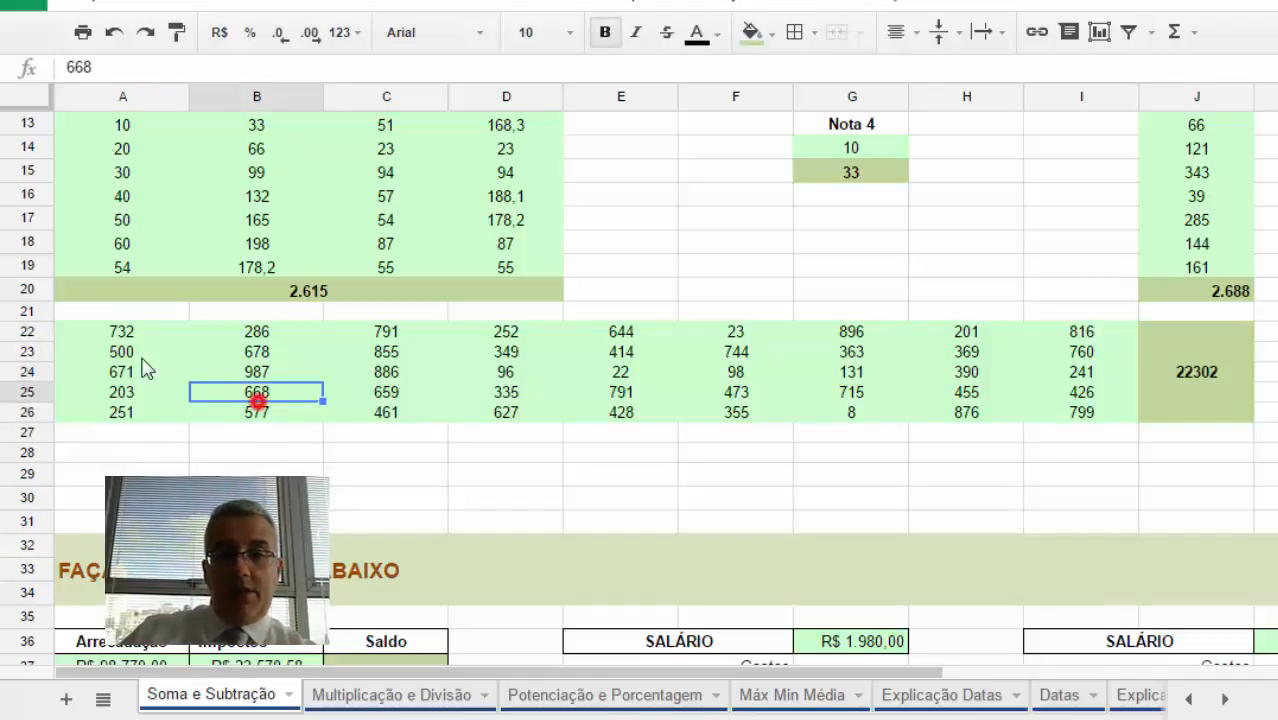
- Define the block A22:I26 as a named range called ValoresParaSomar
{"action": "left_click", "coordinate": [118, 330]}
{"action": "left_click_drag", "start_coordinate": [118, 330], "coordinate": [1046, 414]}
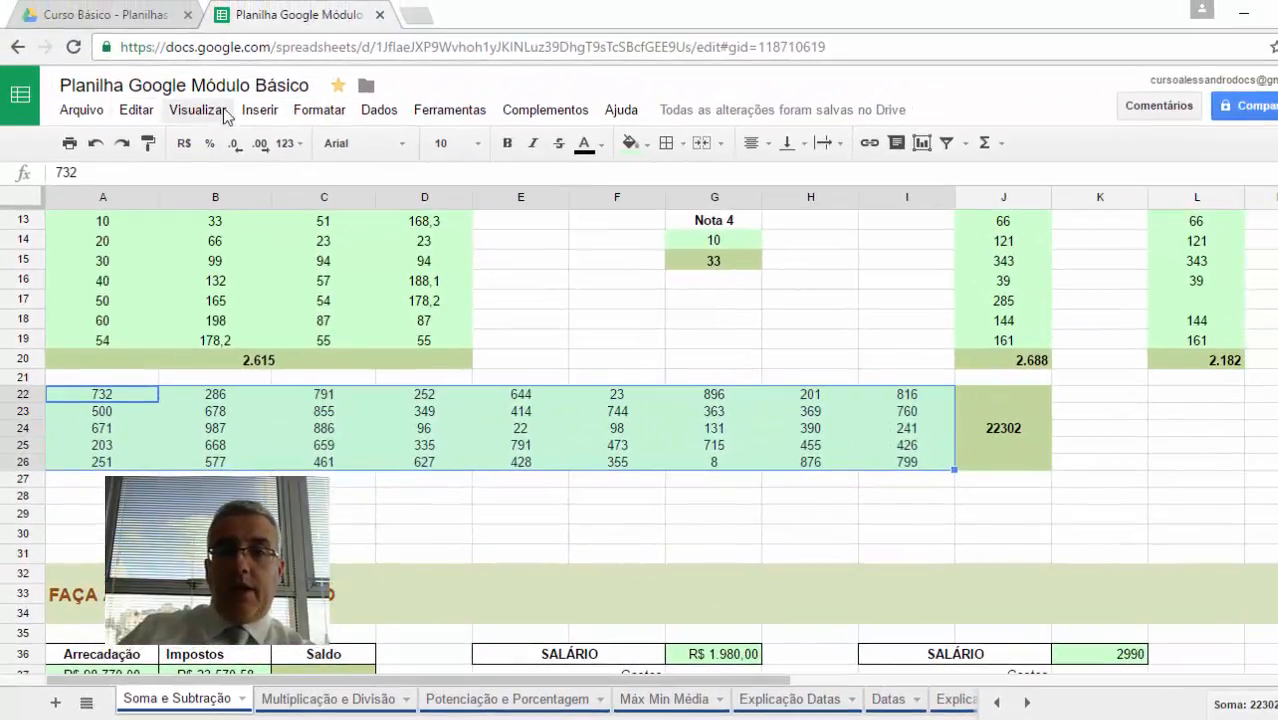
{"action": "left_click", "coordinate": [398, 62]}
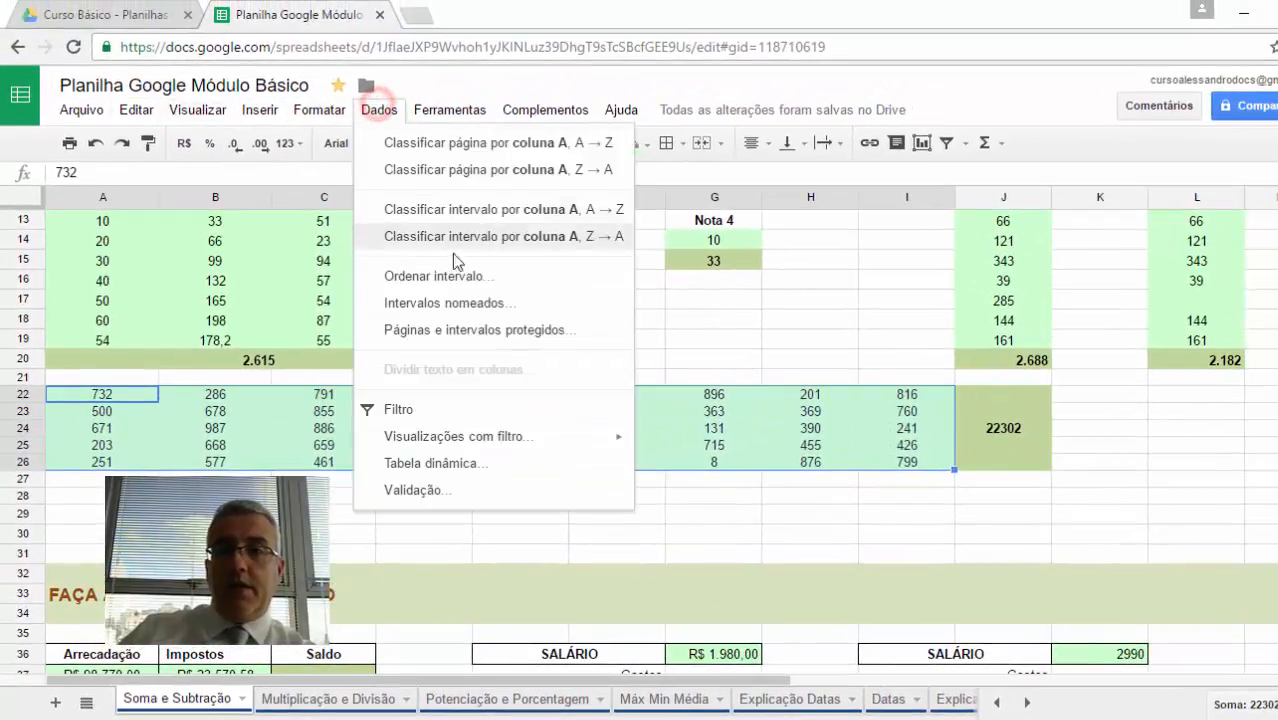
{"action": "left_click", "coordinate": [459, 303]}
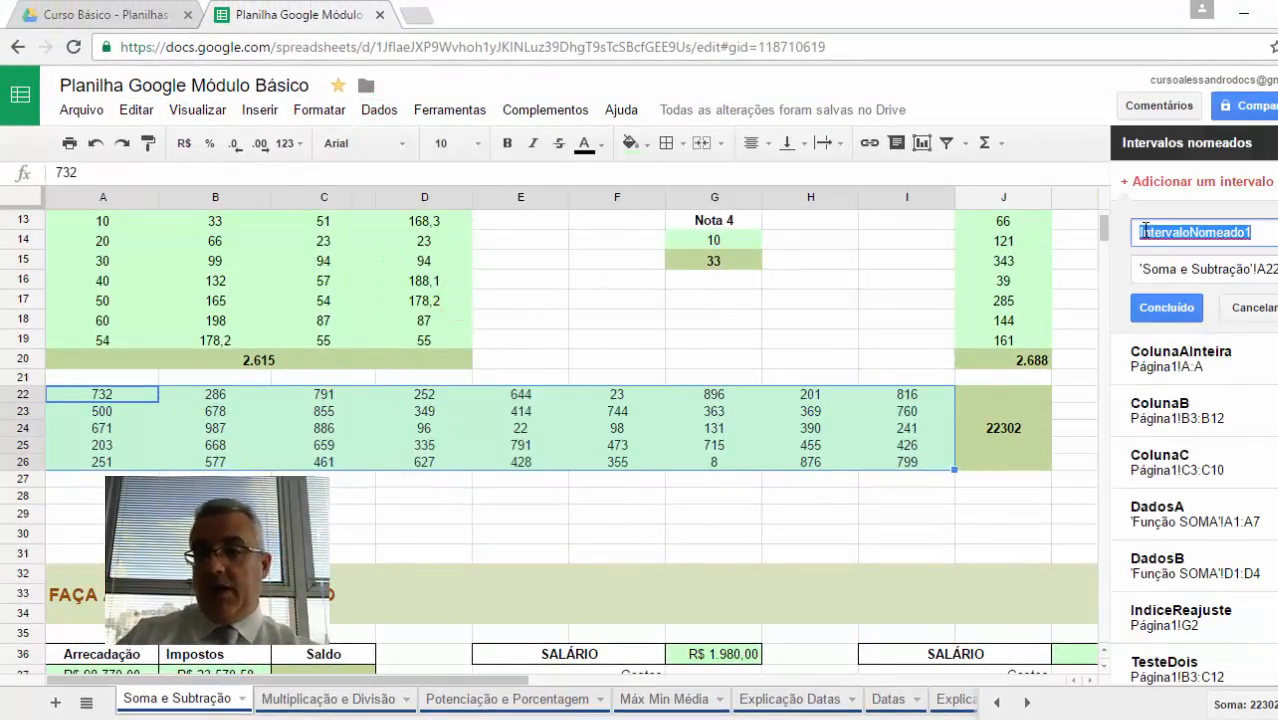
{"action": "type", "text": "Valores"}
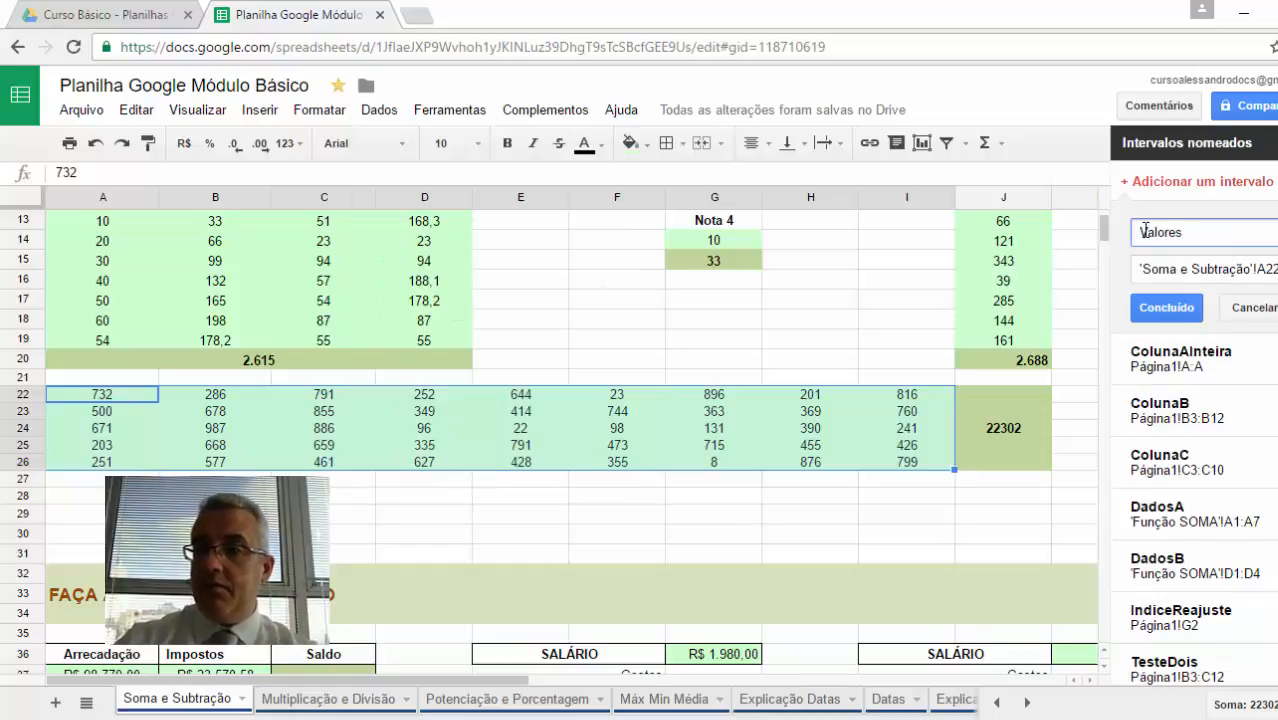
{"action": "type", "text": "ParaSomar"}
{"action": "key", "text": "Return"}
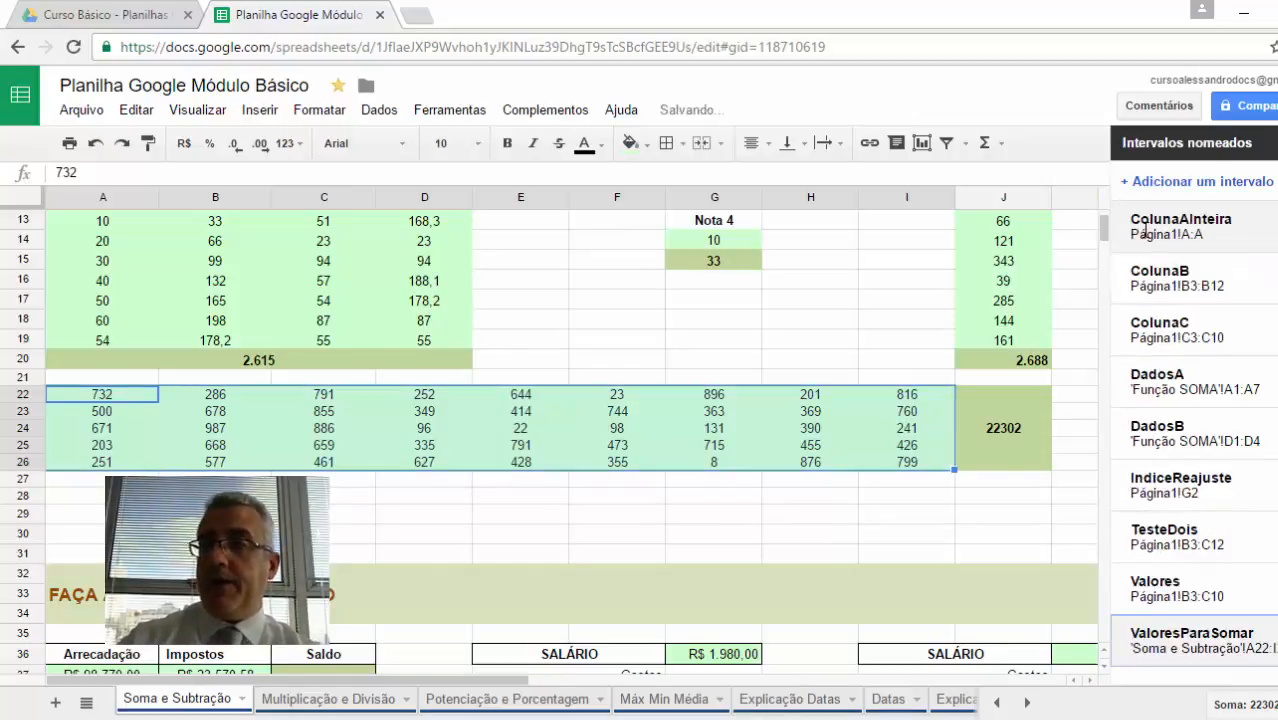
- Replace the formula in merged cell J22 with =soma(valoreparasomar)
{"action": "left_click", "coordinate": [1018, 438]}
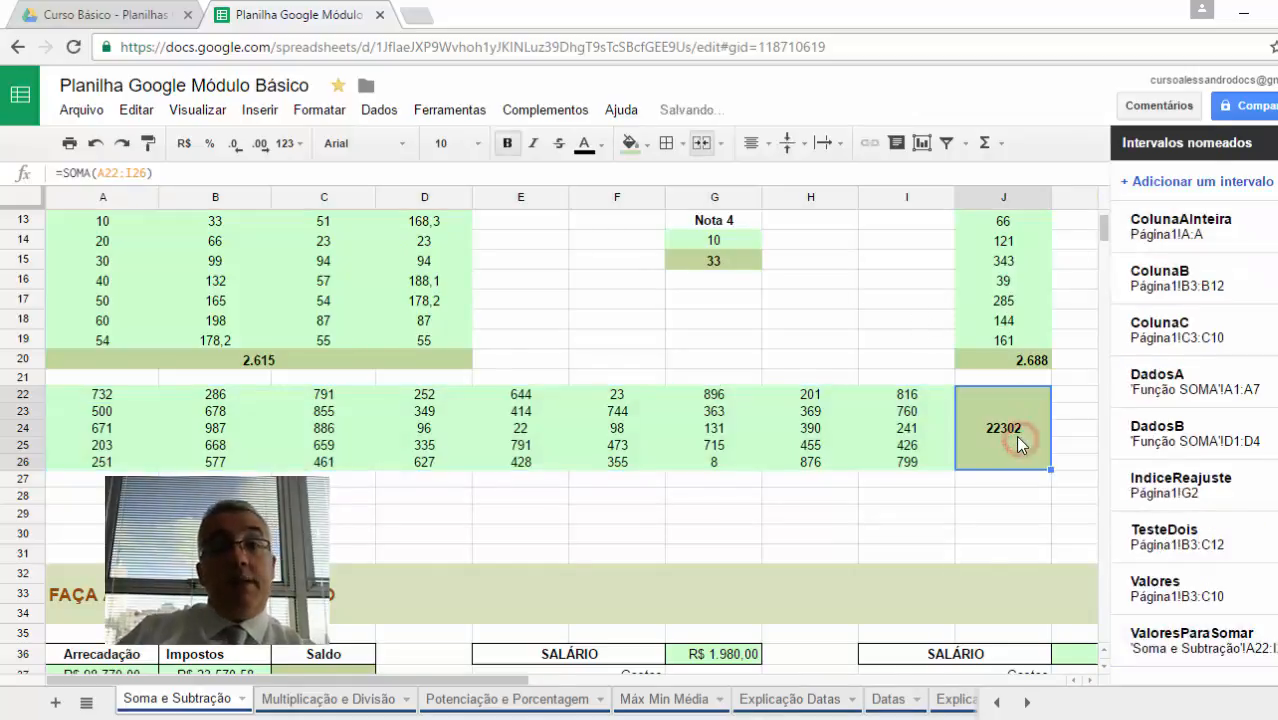
{"action": "type", "text": "=s"}
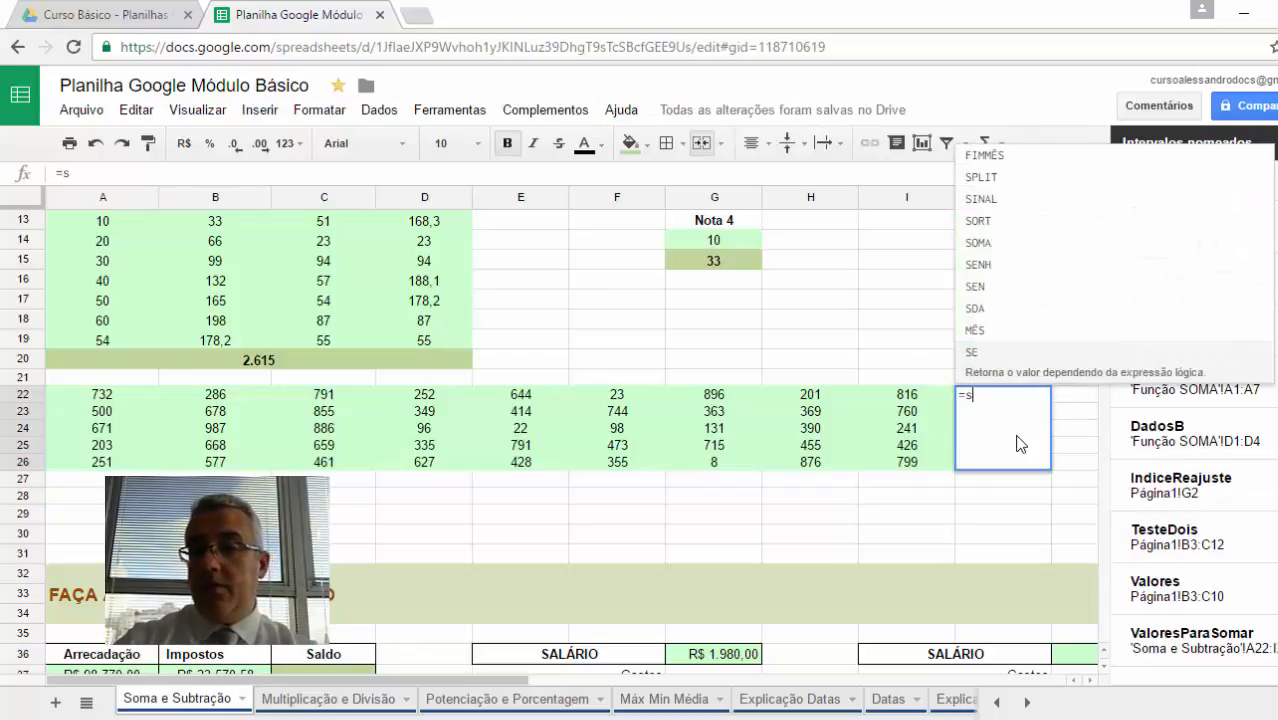
{"action": "type", "text": "oma"}
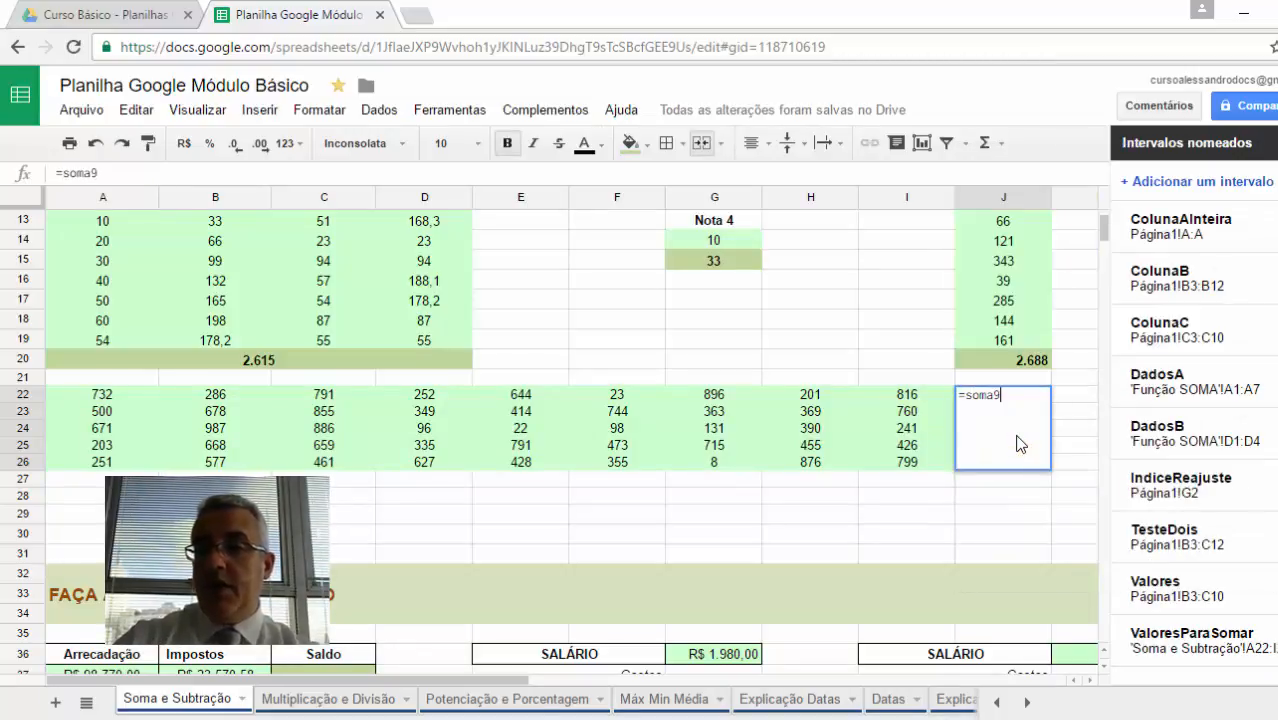
{"action": "type", "text": "(valore"}
{"action": "type", "text": "parasomar)"}
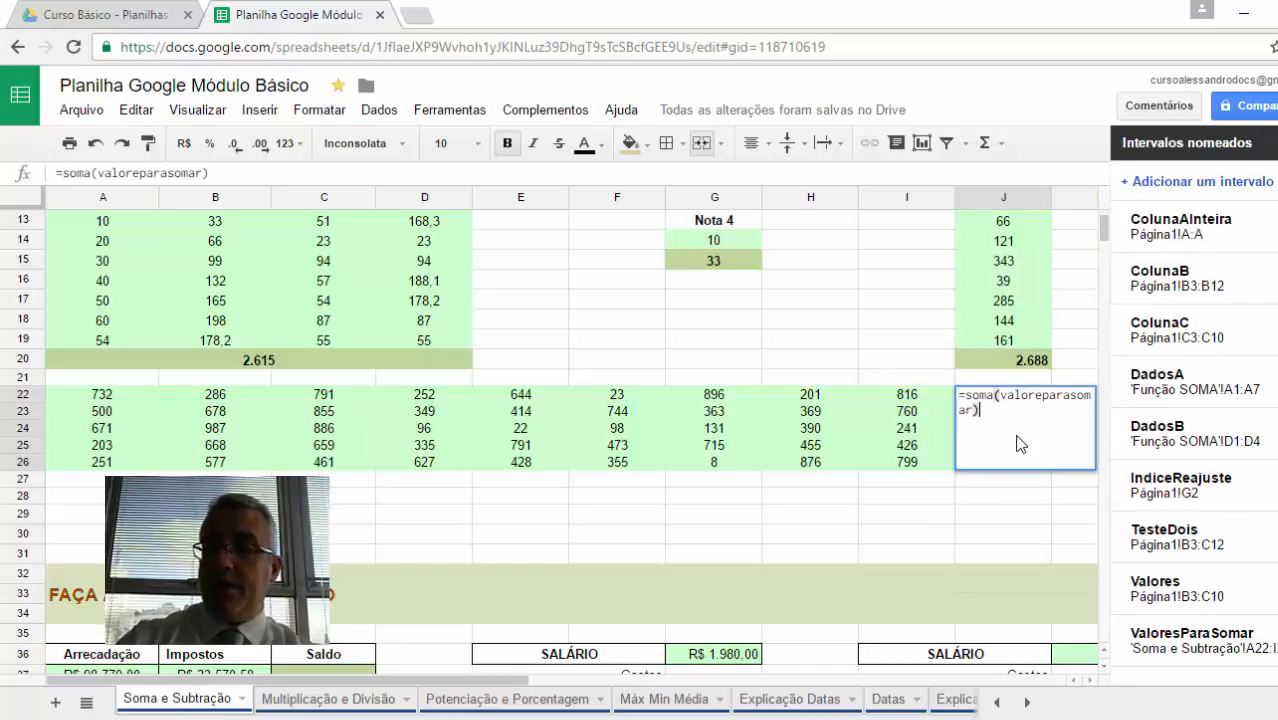
{"action": "key", "text": "Return"}
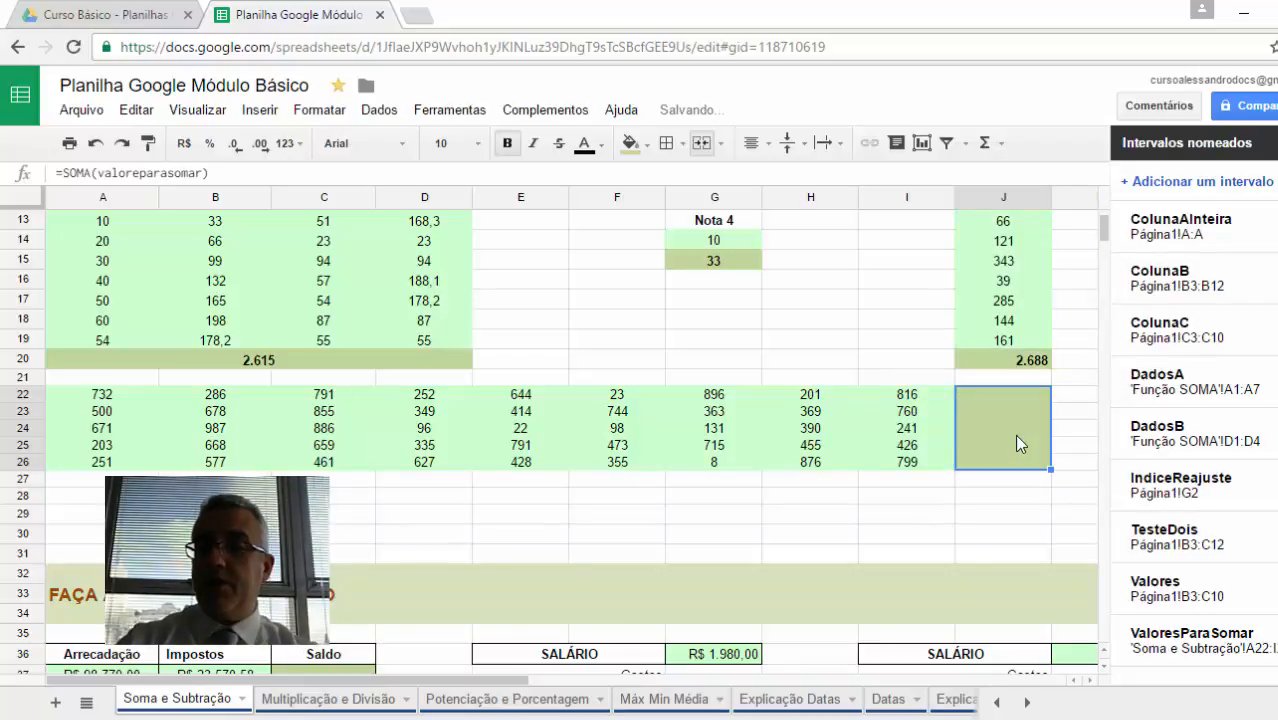
- Correct the range name in merged cell J22's formula so it reads =SOMA(ValoresParaSomar)
{"action": "double_click", "coordinate": [1014, 434]}
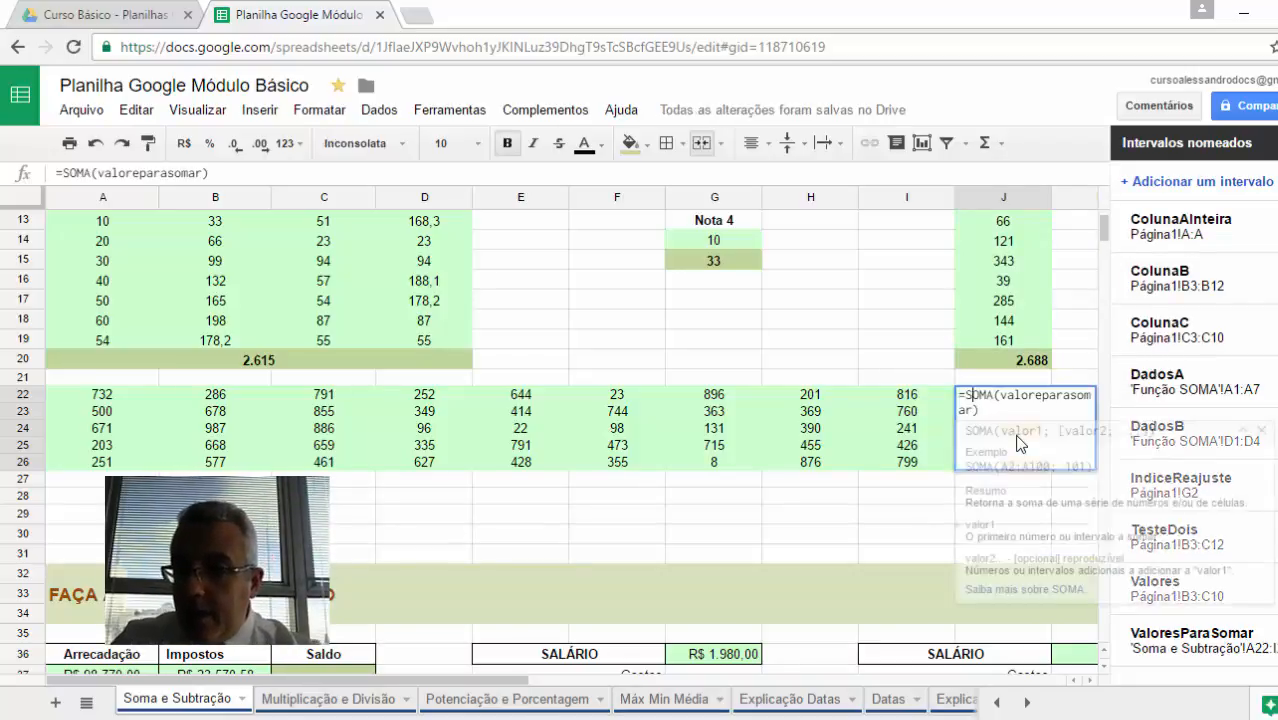
{"action": "key", "text": "Right"}
{"action": "key", "text": "Right"}
{"action": "key", "text": "Right"}
{"action": "key", "text": "Right"}
{"action": "key", "text": "Right"}
{"action": "key", "text": "Right"}
{"action": "key", "text": "Right"}
{"action": "key", "text": "Right"}
{"action": "key", "text": "Right"}
{"action": "key", "text": "Right"}
{"action": "type", "text": "s"}
{"action": "key", "text": "Return"}
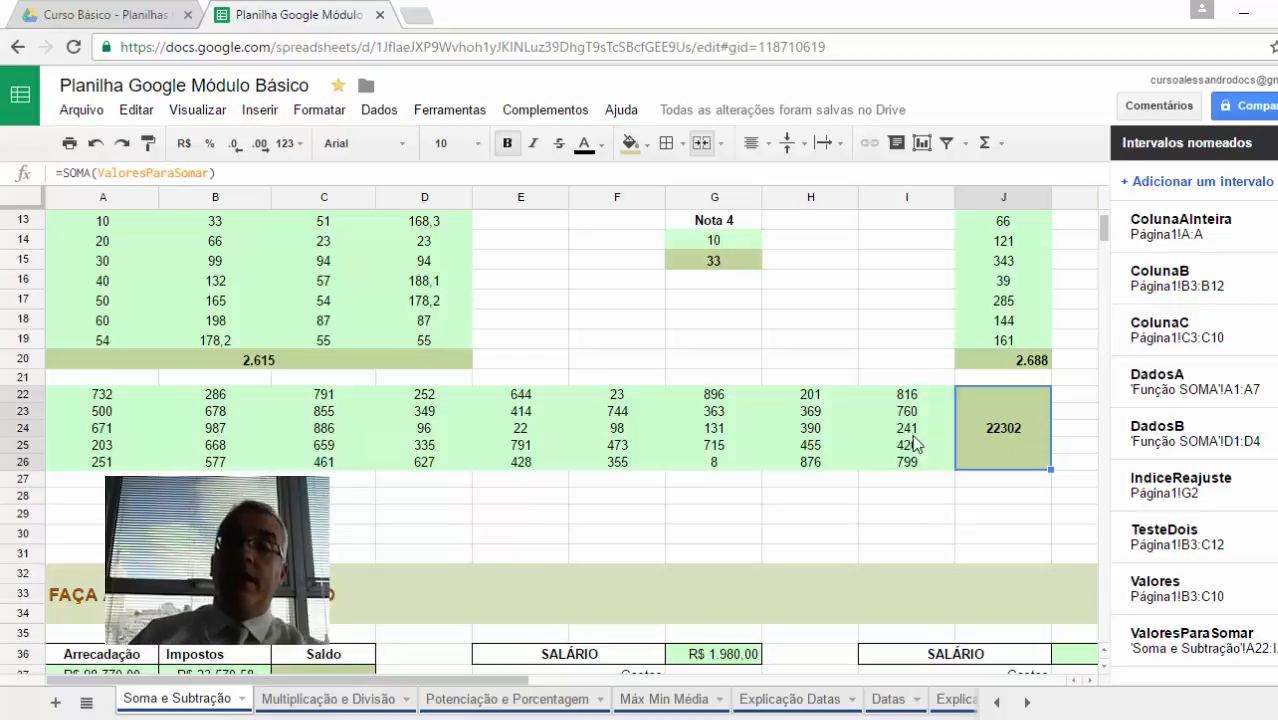
- Review the completed sum exercises across rows 5 to 26, including the totals in columns J and L
{"action": "scroll", "coordinate": [432, 660], "scroll_direction": "up", "scroll_amount": 4}
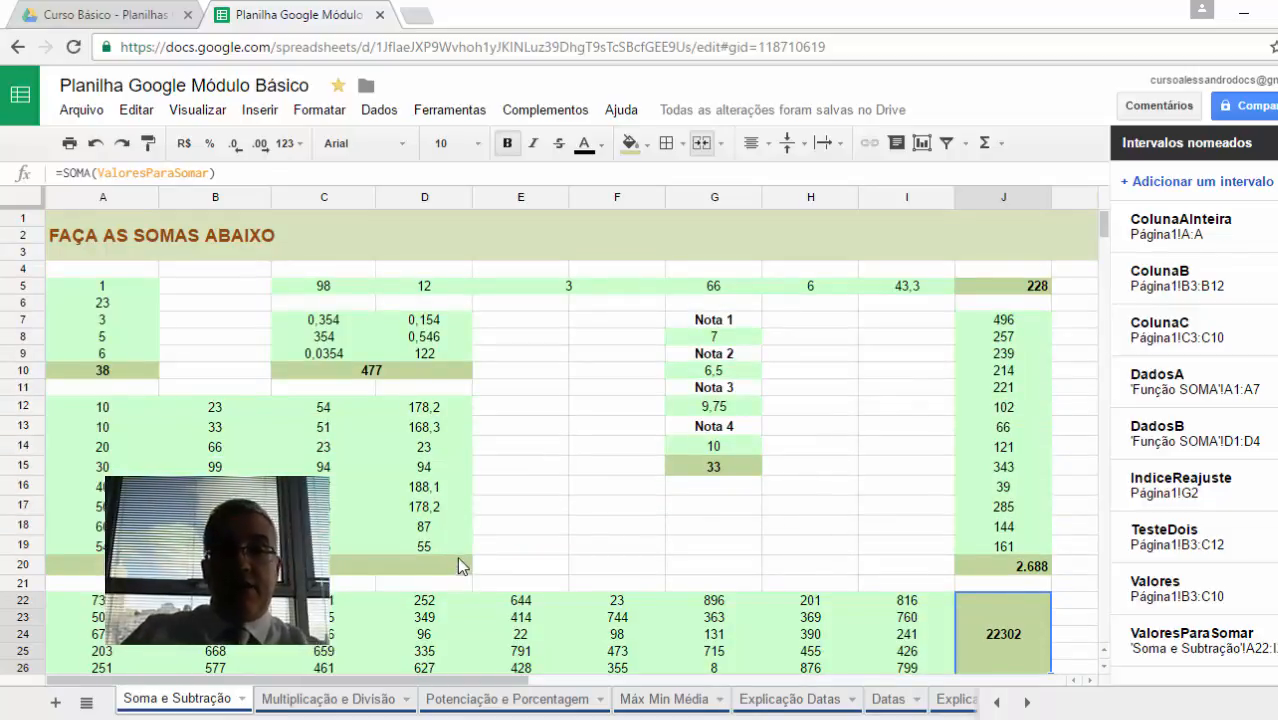
{"action": "scroll", "coordinate": [506, 518], "scroll_direction": "down", "scroll_amount": 1}
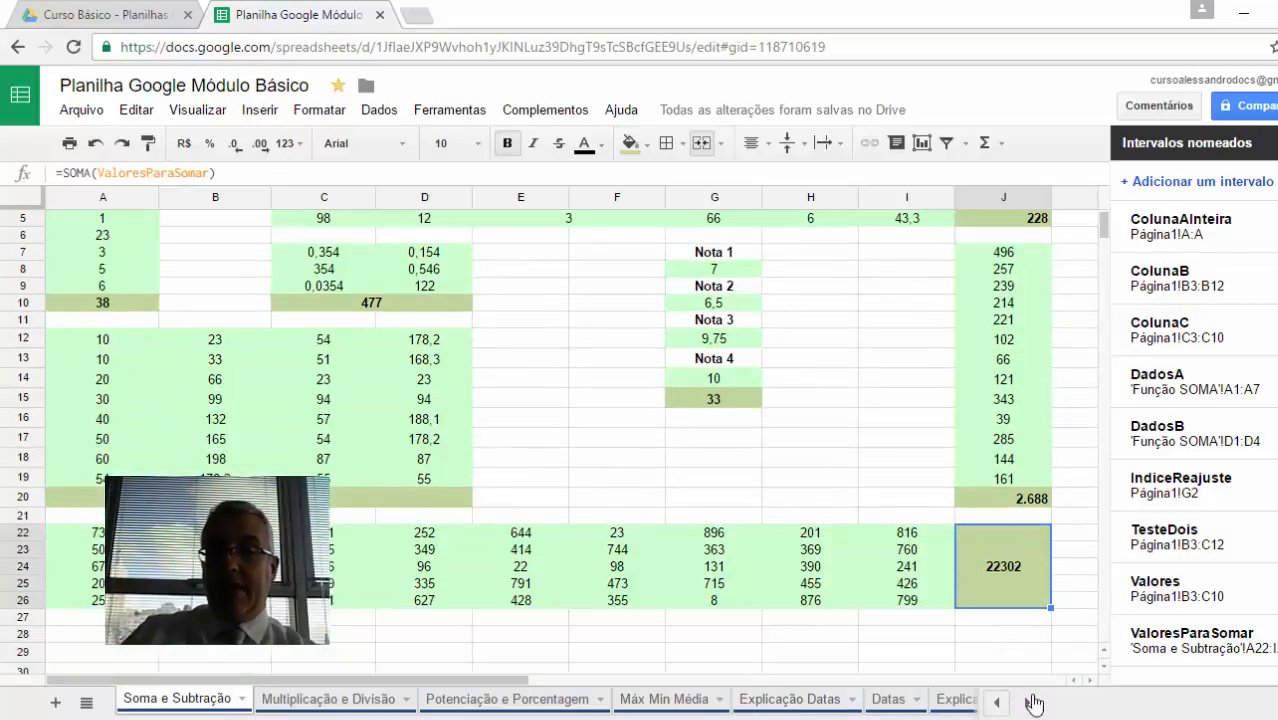
{"action": "left_click", "coordinate": [1089, 680]}
{"action": "left_click", "coordinate": [1089, 680]}
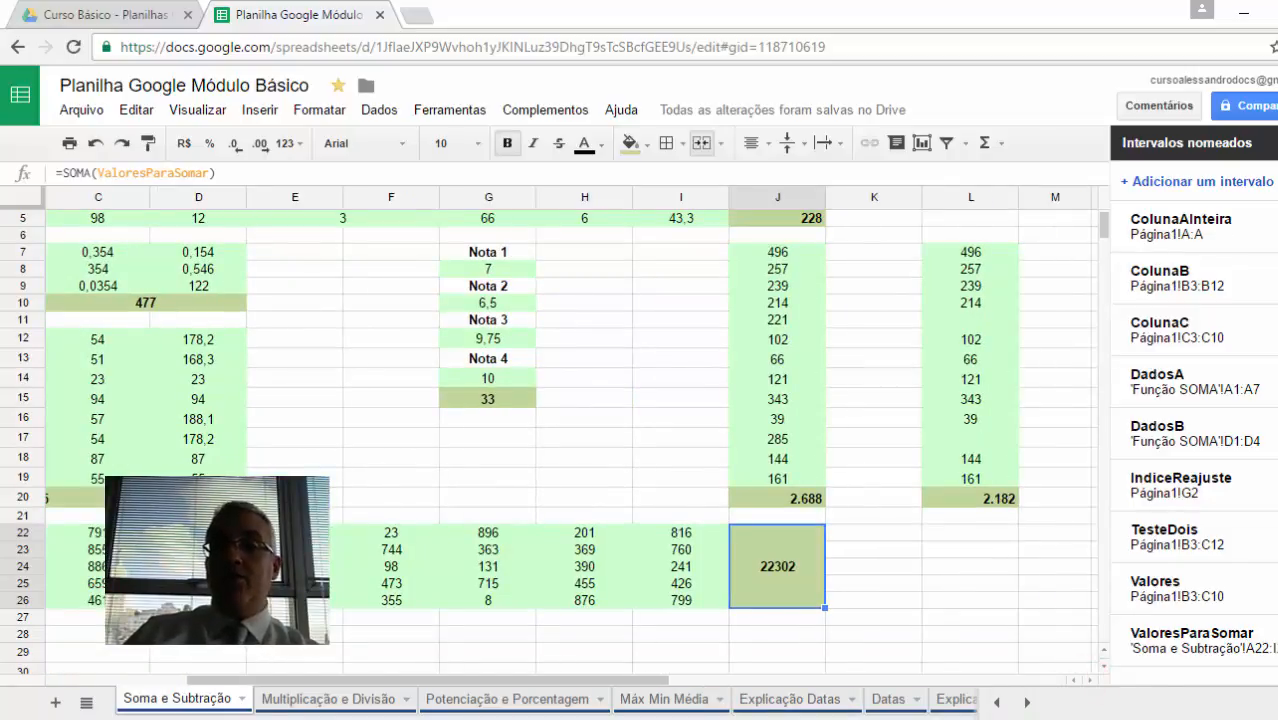
{"action": "left_click", "coordinate": [790, 381]}
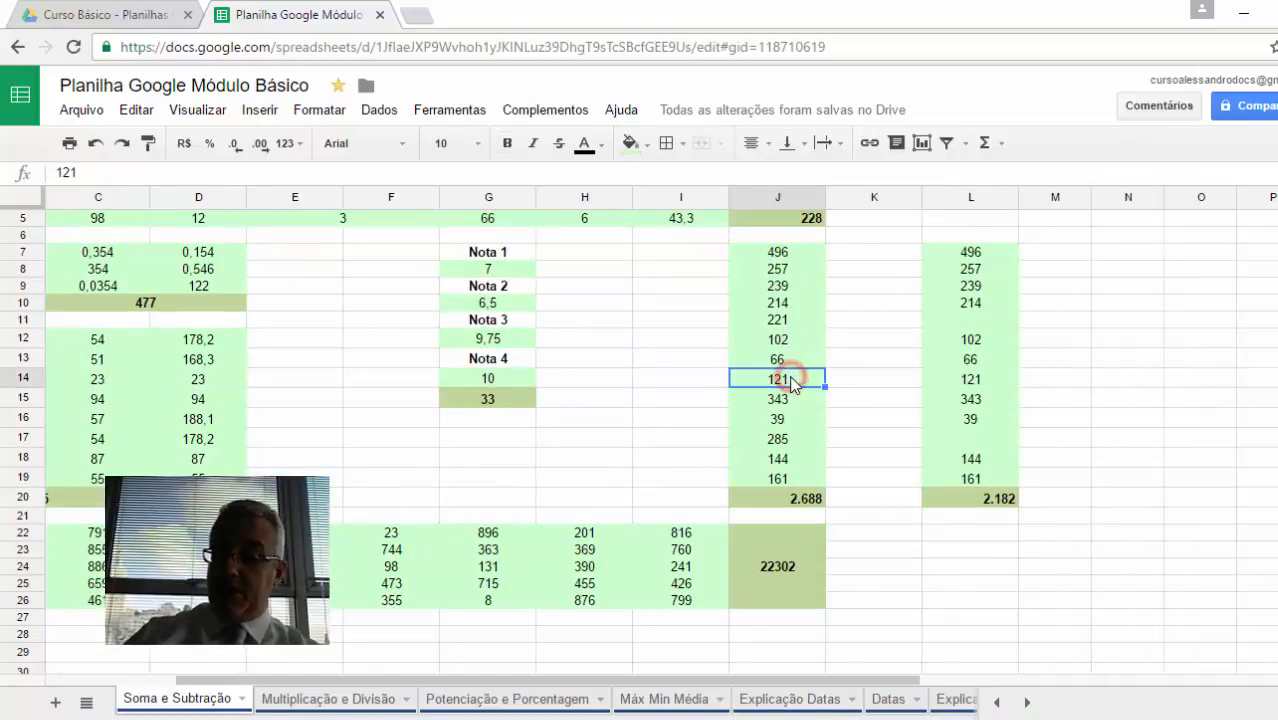
{"action": "key", "text": "Left"}
{"action": "key", "text": "Left"}
{"action": "key", "text": "Left"}
{"action": "key", "text": "Left"}
{"action": "key", "text": "Left"}
{"action": "key", "text": "Left"}
{"action": "key", "text": "Left"}
{"action": "key", "text": "Left"}
{"action": "key", "text": "Left"}
{"action": "key", "text": "Down"}
{"action": "key", "text": "Down"}
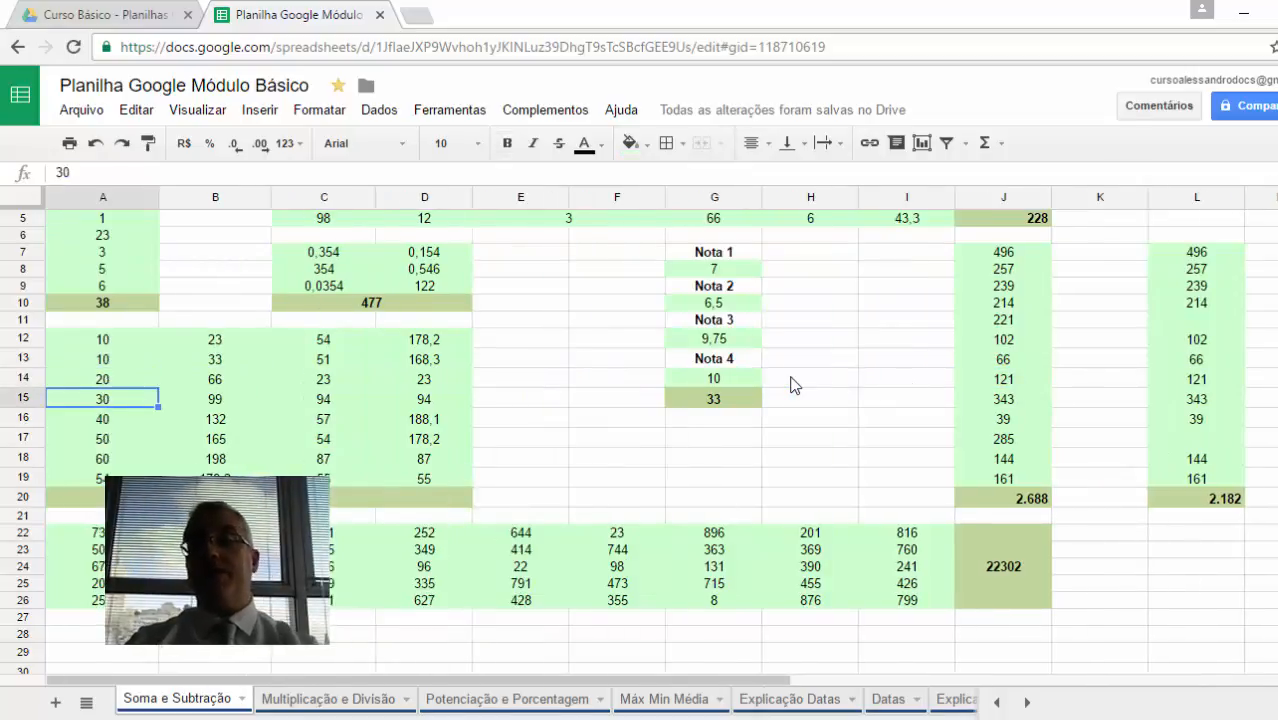
- Look over the subtraction exercises below the sums, from the Arrecadação table down to the SALDO FINAL rows
{"action": "key", "text": "Down"}
{"action": "key", "text": "Down"}
{"action": "key", "text": "Down"}
{"action": "key", "text": "Down"}
{"action": "key", "text": "Down"}
{"action": "key", "text": "Down"}
{"action": "key", "text": "Down"}
{"action": "key", "text": "Down"}
{"action": "key", "text": "Down"}
{"action": "key", "text": "Down"}
{"action": "key", "text": "Down"}
{"action": "key", "text": "Down"}
{"action": "key", "text": "Down"}
{"action": "key", "text": "Down"}
{"action": "key", "text": "Down"}
{"action": "key", "text": "Down"}
{"action": "key", "text": "Down"}
{"action": "key", "text": "Down"}
{"action": "key", "text": "Down"}
{"action": "key", "text": "Down"}
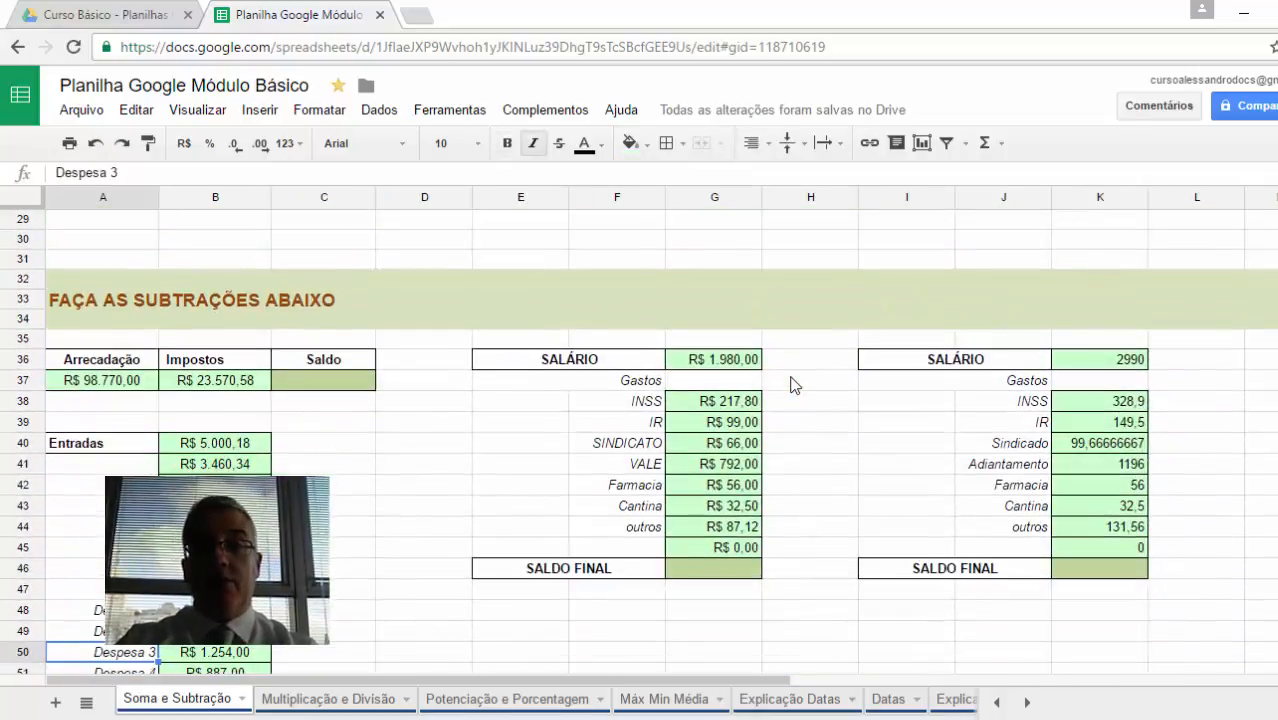
{"action": "key", "text": "Down"}
{"action": "key", "text": "Down"}
{"action": "key", "text": "Down"}
{"action": "key", "text": "Down"}
{"action": "key", "text": "Down"}
{"action": "key", "text": "Down"}
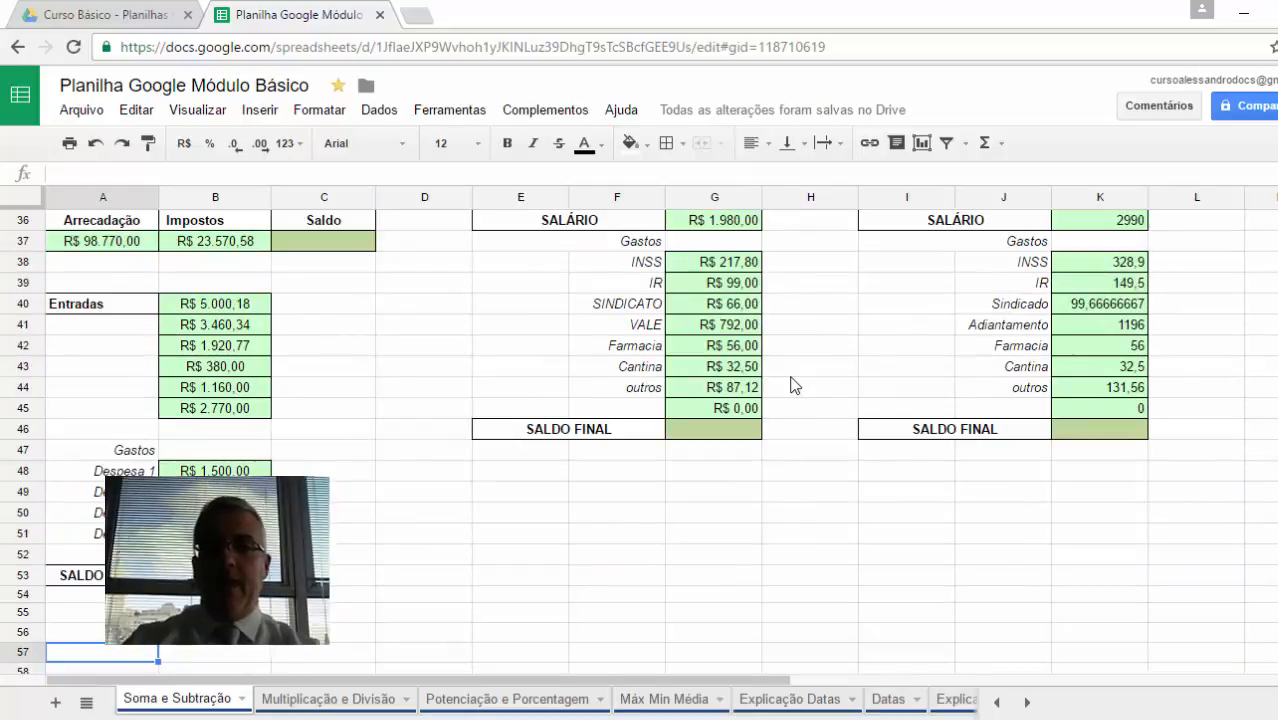
{"action": "scroll", "coordinate": [732, 333], "scroll_direction": "up", "scroll_amount": 1}
- Calculate the Saldo in C37 by subtracting Impostos from Arrecadação with =A37-B37
{"action": "left_click", "coordinate": [322, 301]}
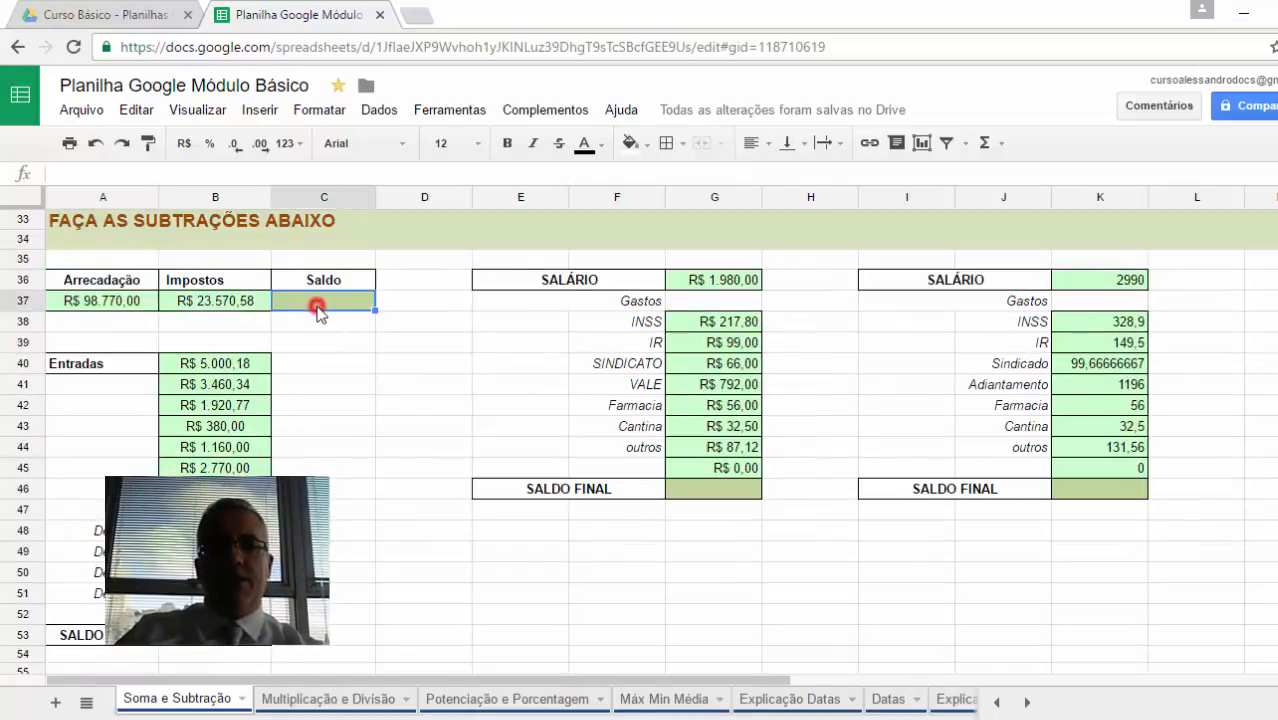
{"action": "left_click", "coordinate": [120, 305]}
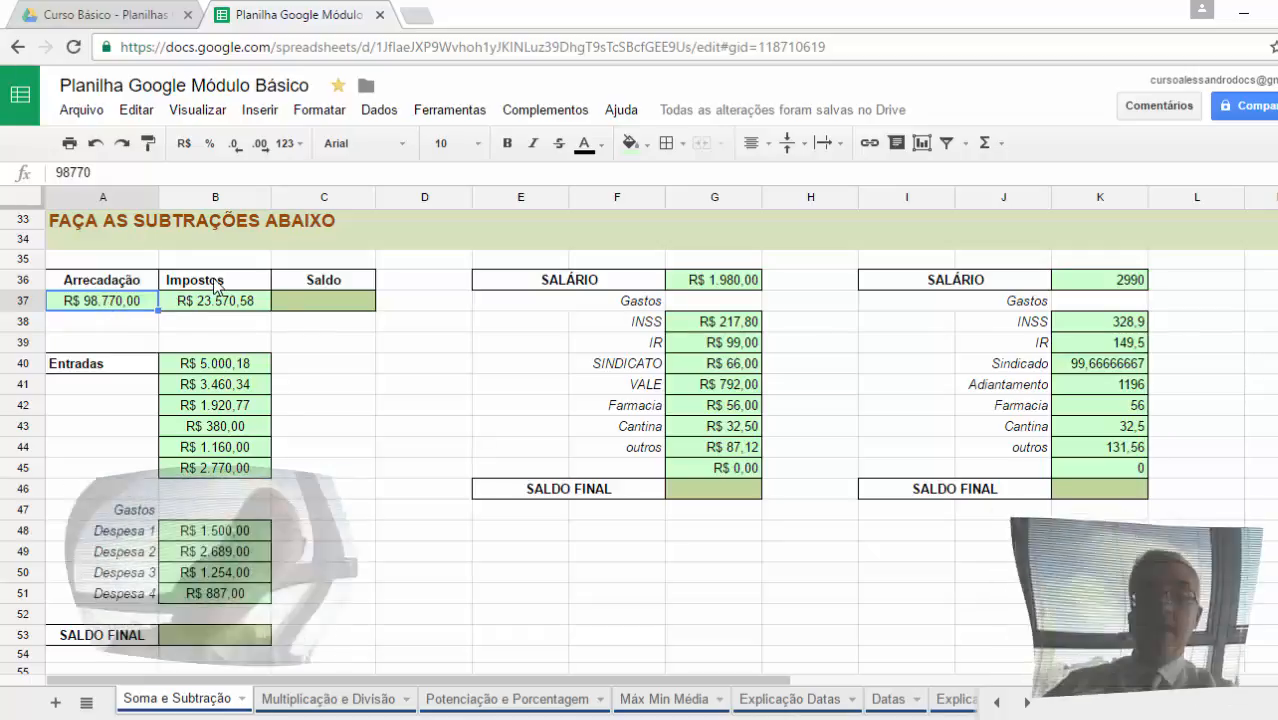
{"action": "left_click", "coordinate": [331, 304]}
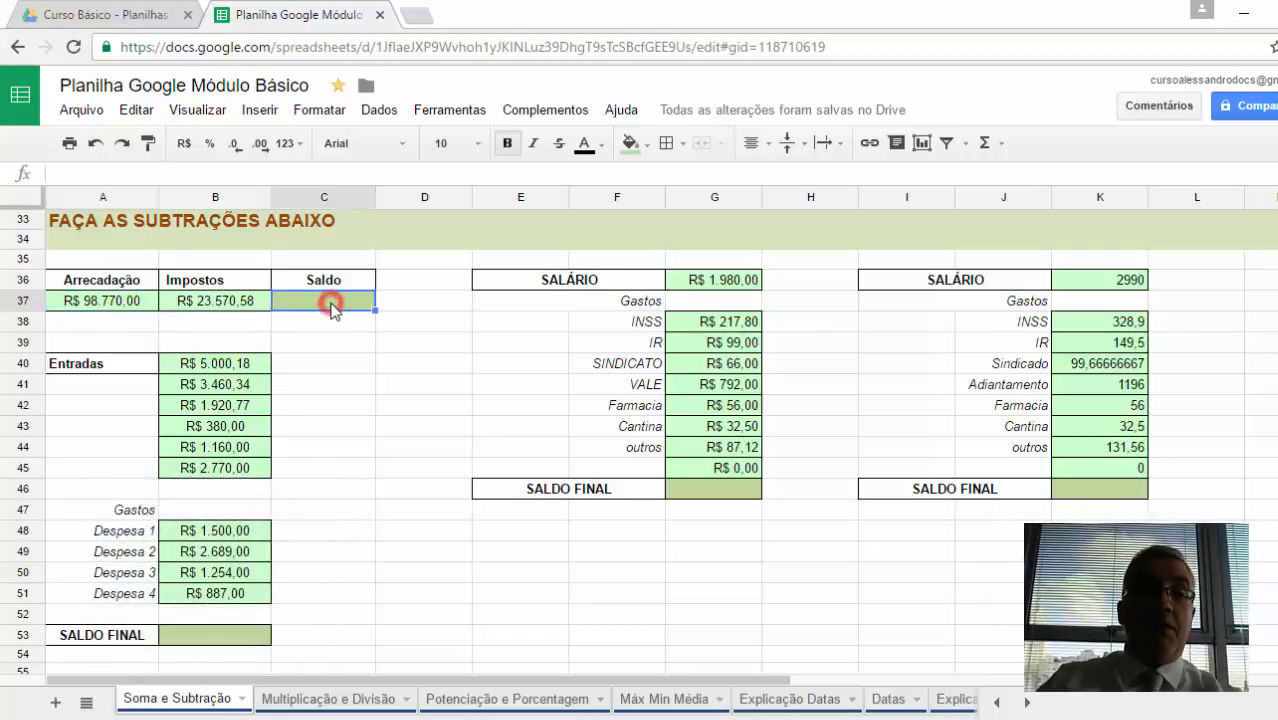
{"action": "type", "text": "="}
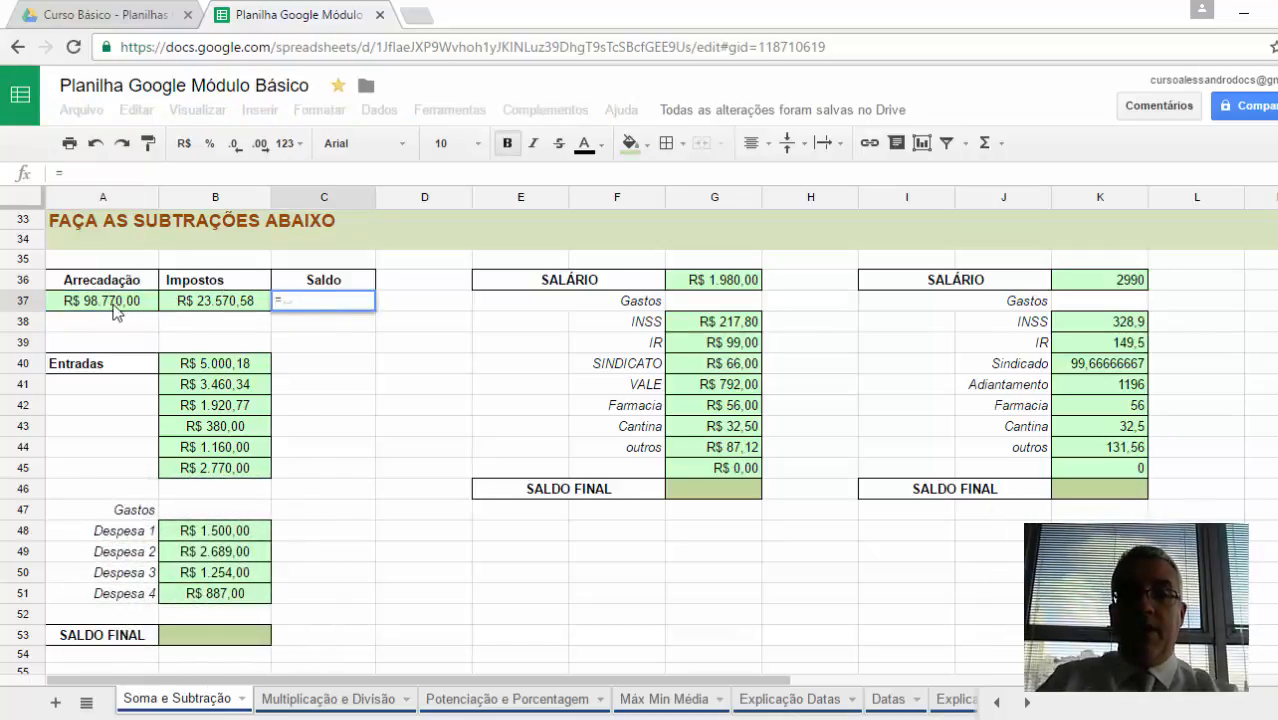
{"action": "left_click", "coordinate": [113, 310]}
{"action": "type", "text": "-"}
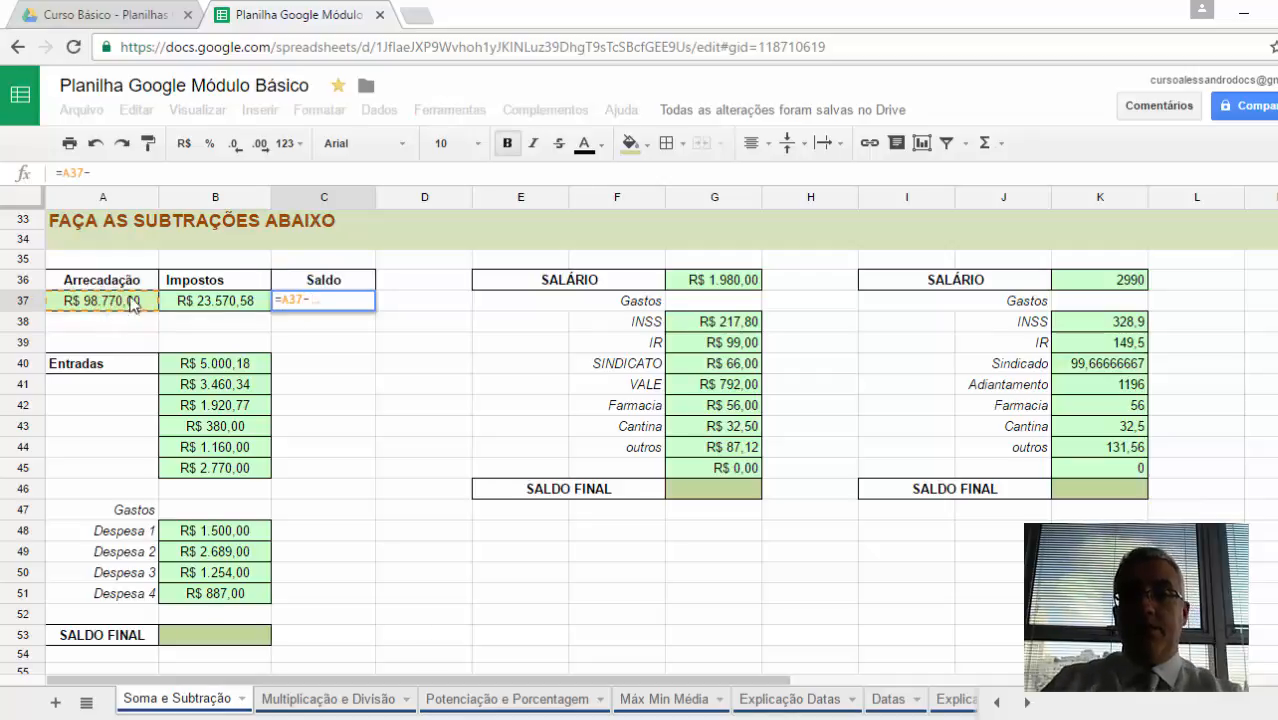
{"action": "left_click", "coordinate": [184, 305]}
{"action": "key", "text": "Return"}
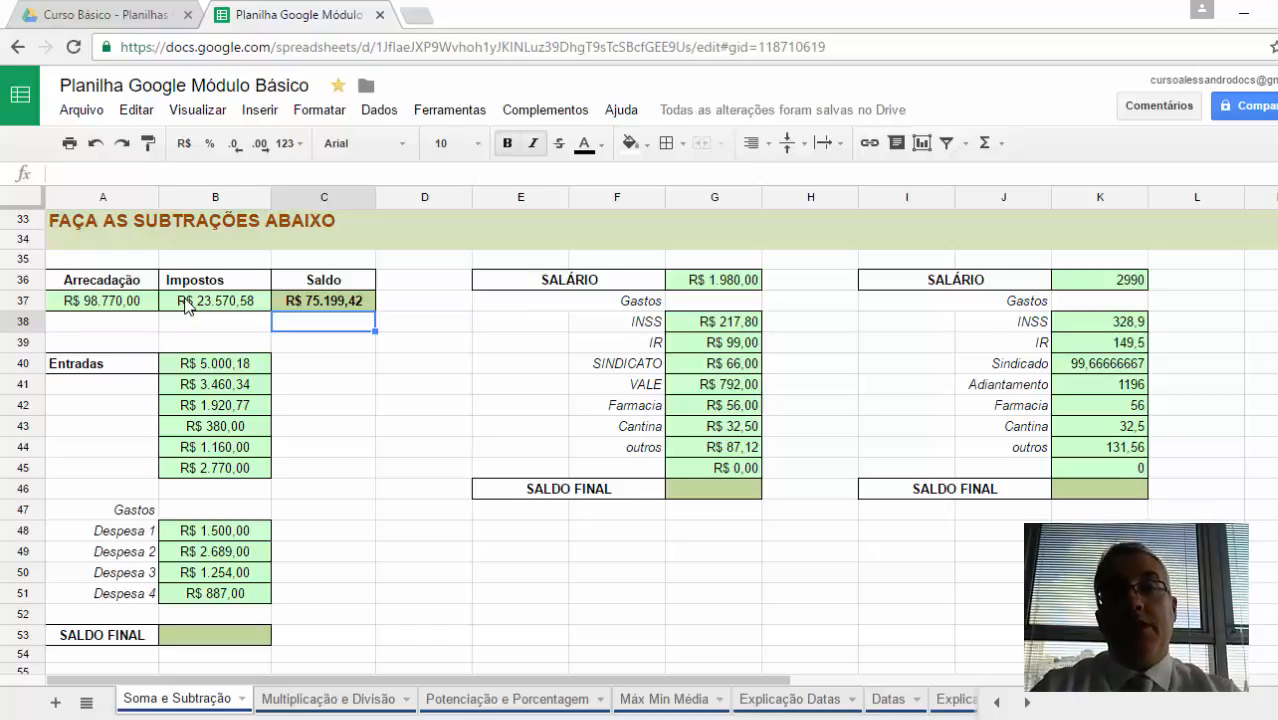
- Sum the Entradas values in the SALDO FINAL cell B53 with =soma(B40:B45)
{"action": "key", "text": "Down"}
{"action": "key", "text": "Down"}
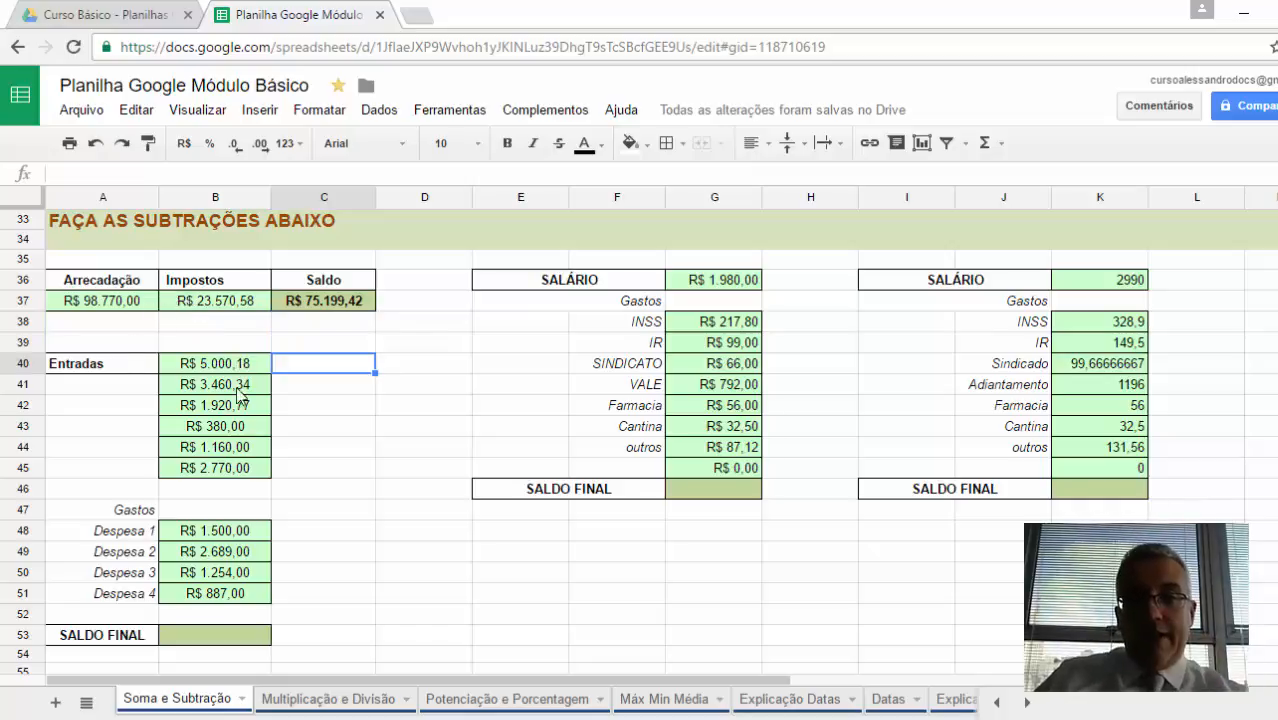
{"action": "left_click", "coordinate": [210, 533]}
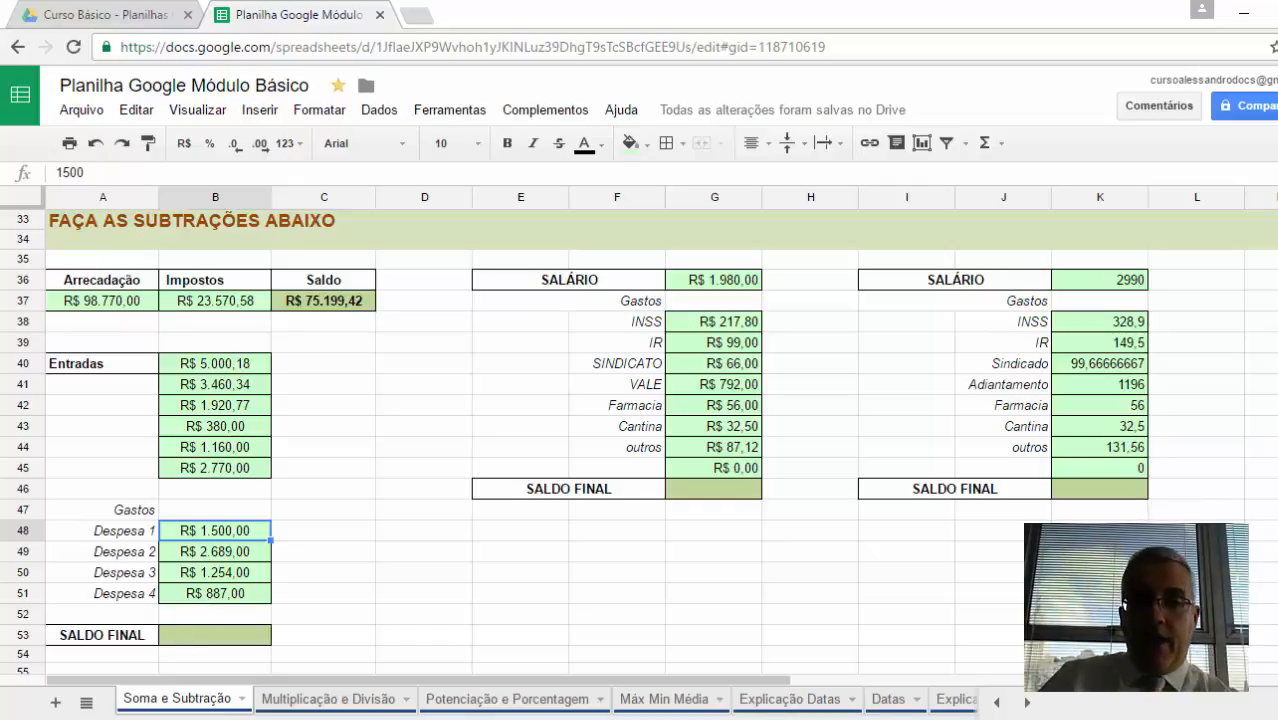
{"action": "left_click", "coordinate": [220, 636]}
{"action": "type", "text": "=soma"}
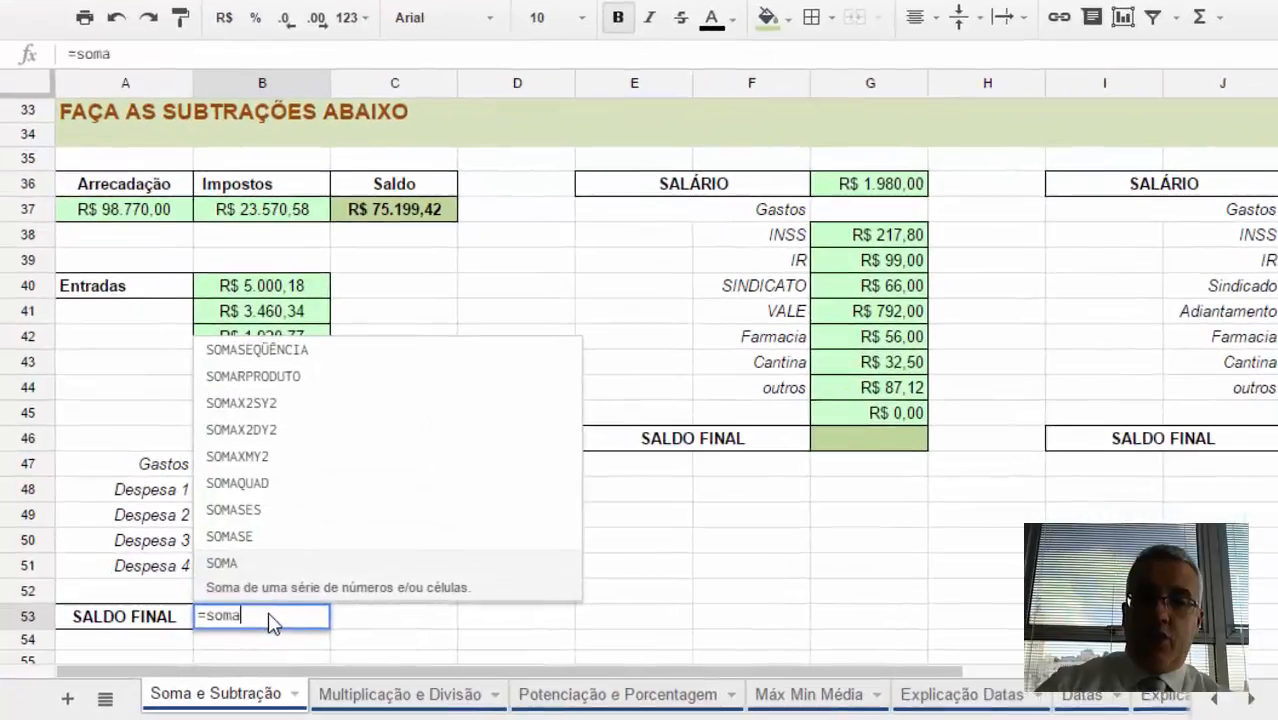
{"action": "type", "text": "("}
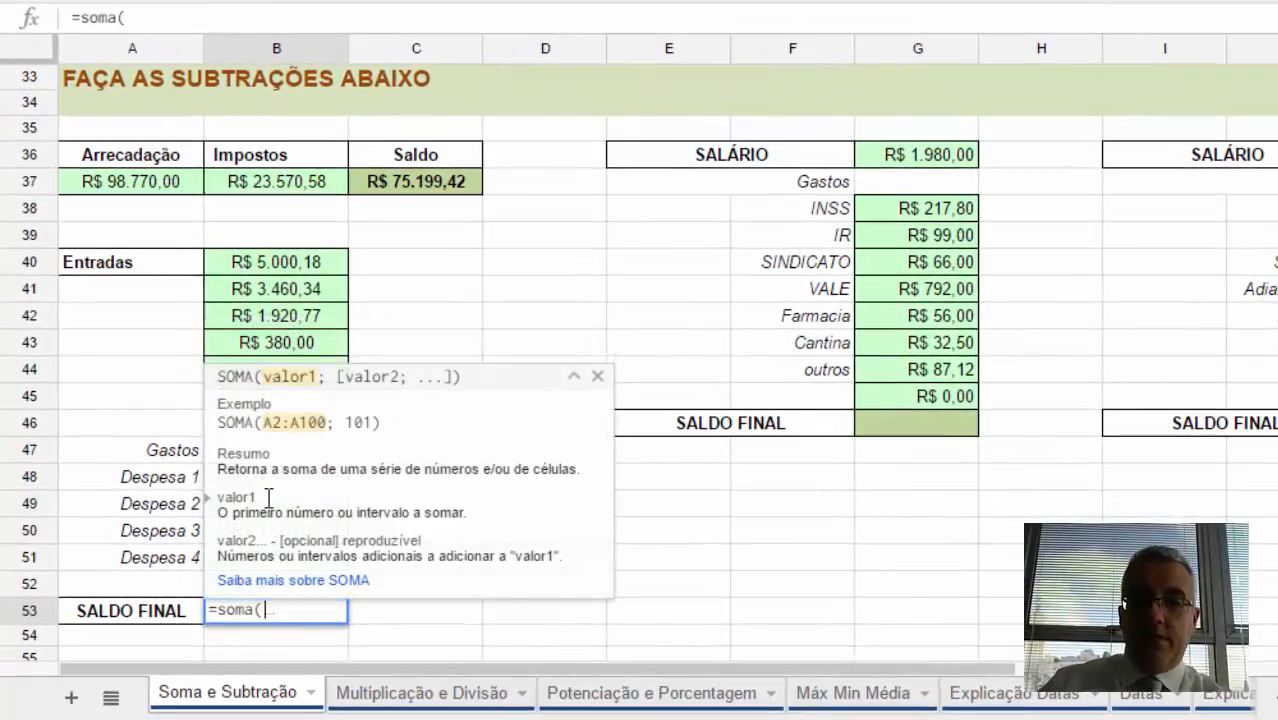
{"action": "left_click", "coordinate": [268, 285]}
{"action": "left_click_drag", "start_coordinate": [276, 275], "coordinate": [305, 394]}
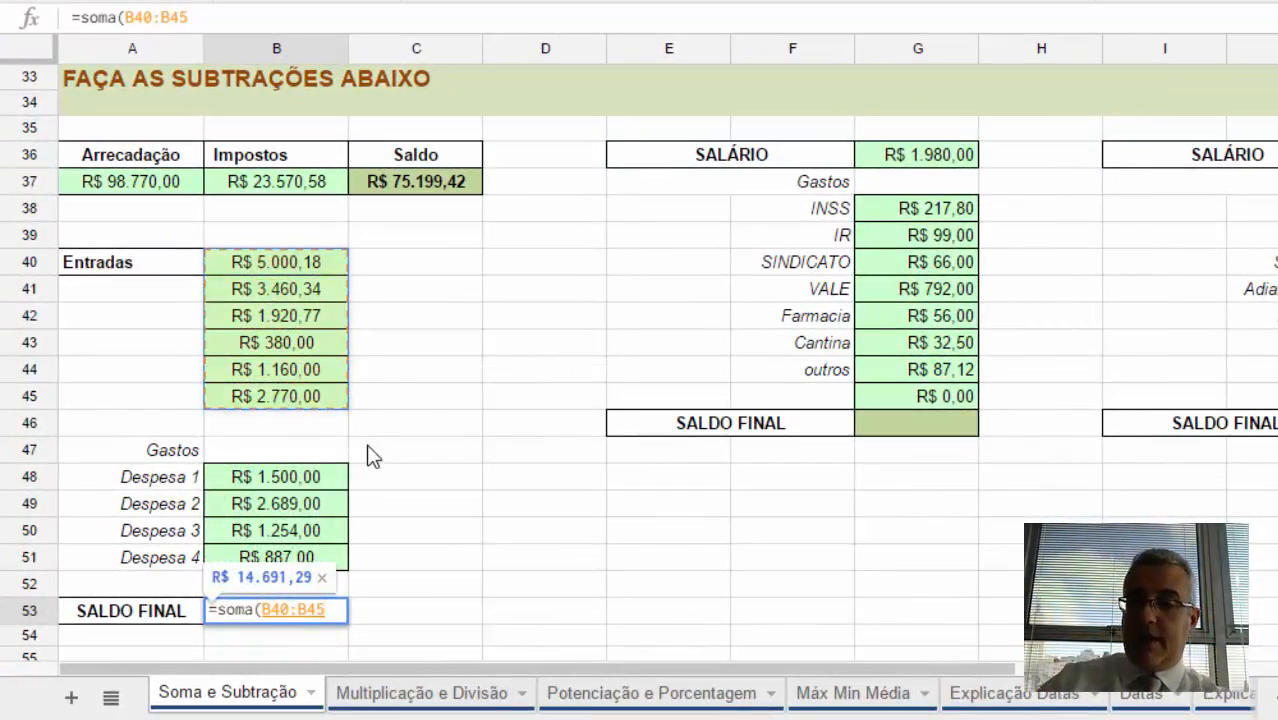
{"action": "type", "text": ")"}
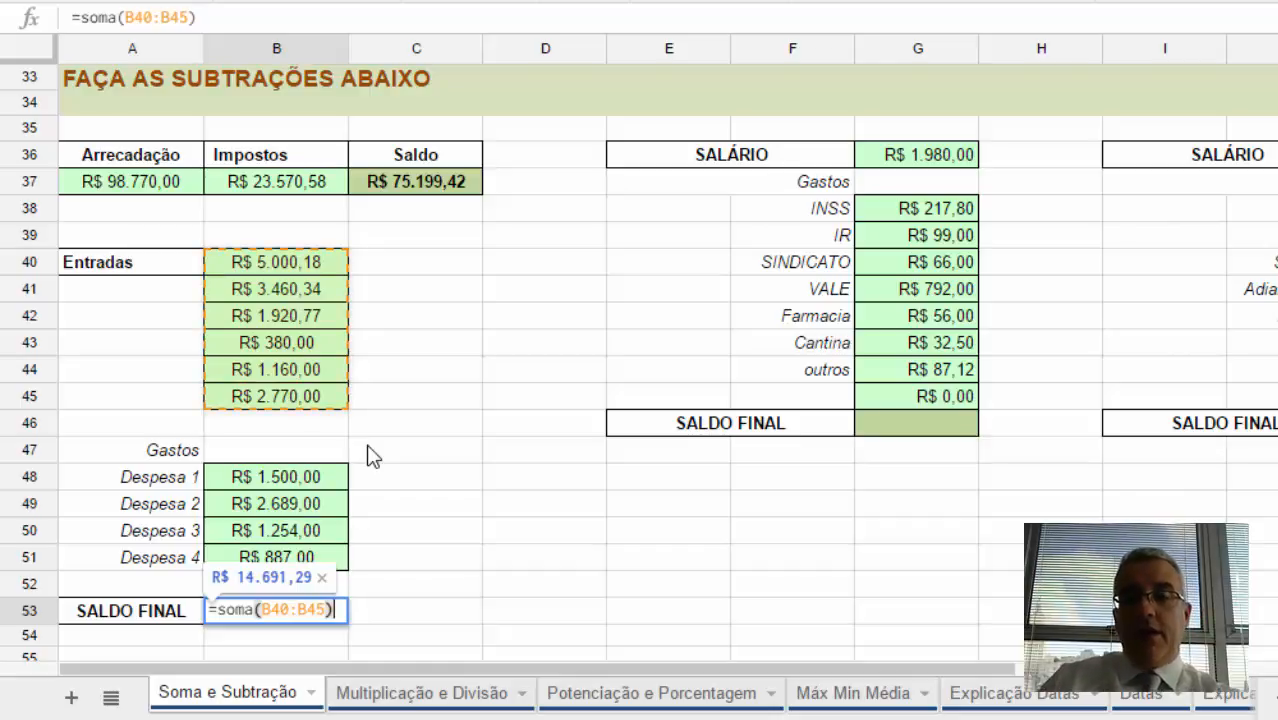
{"action": "key", "text": "Return"}
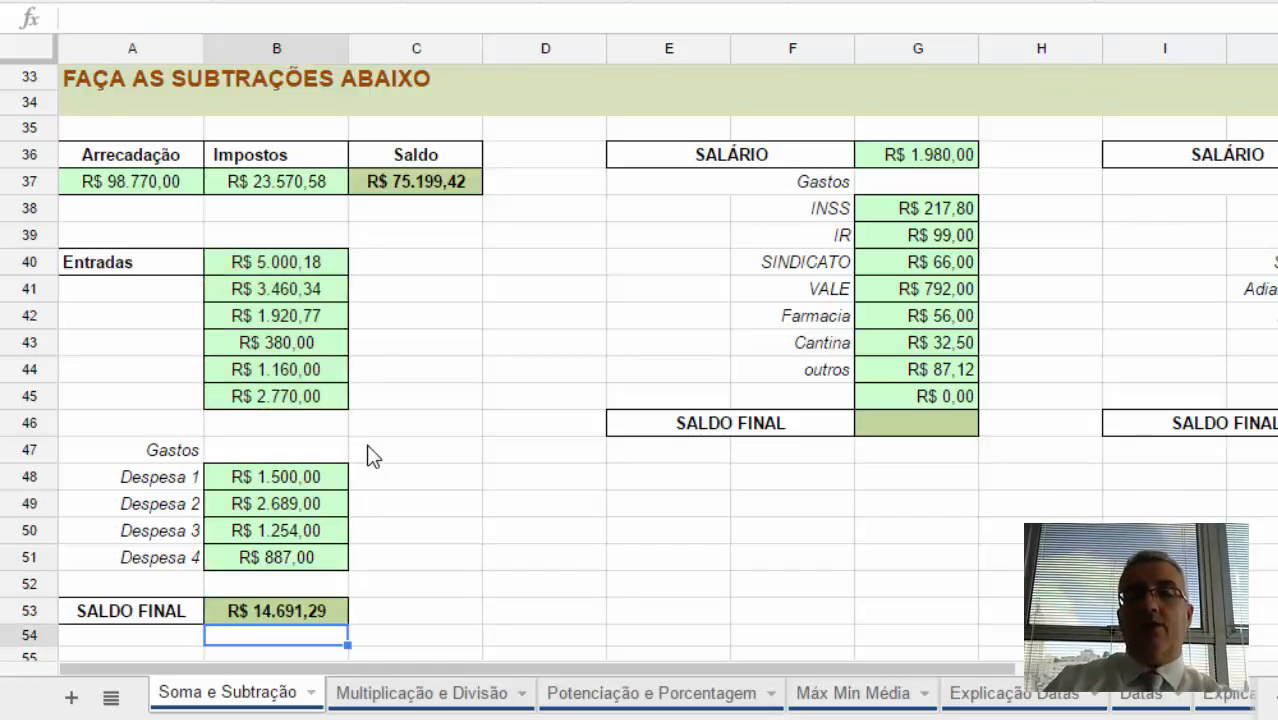
- Extend the B53 formula to subtract the expenses, appending -soma(B48:B51)
{"action": "key", "text": "Up"}
{"action": "key", "text": "F2"}
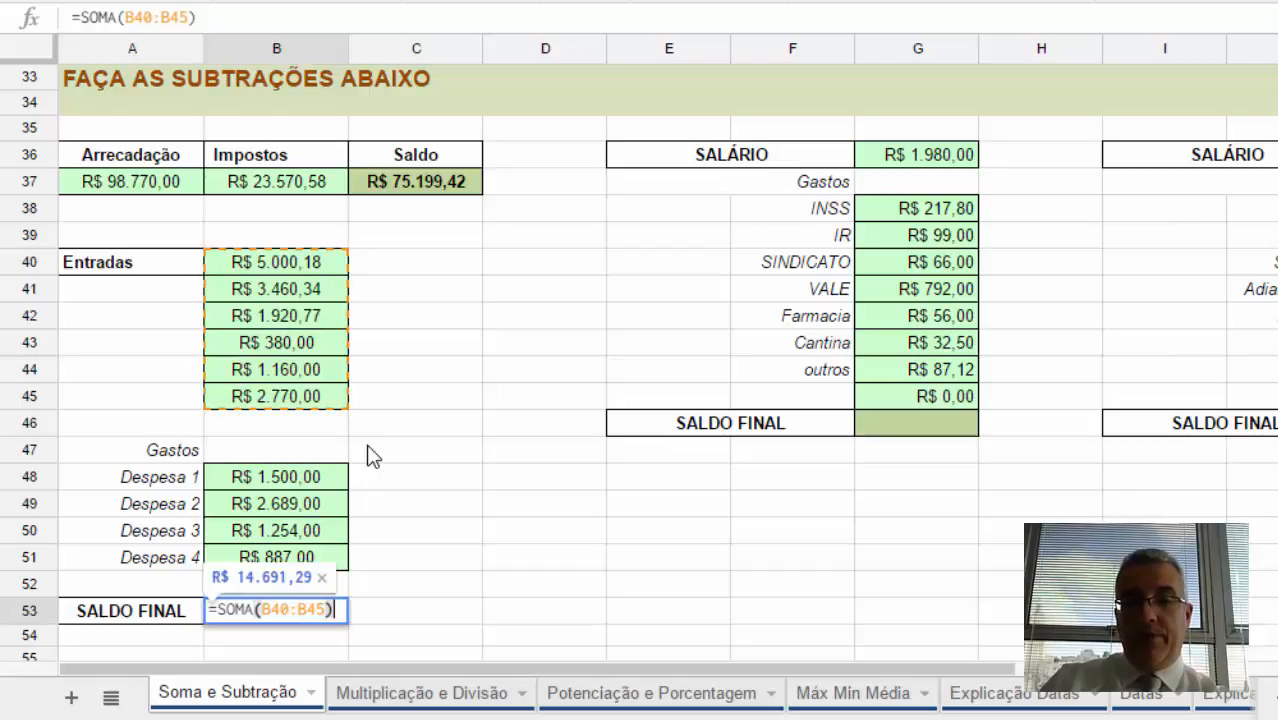
{"action": "type", "text": "-soma("}
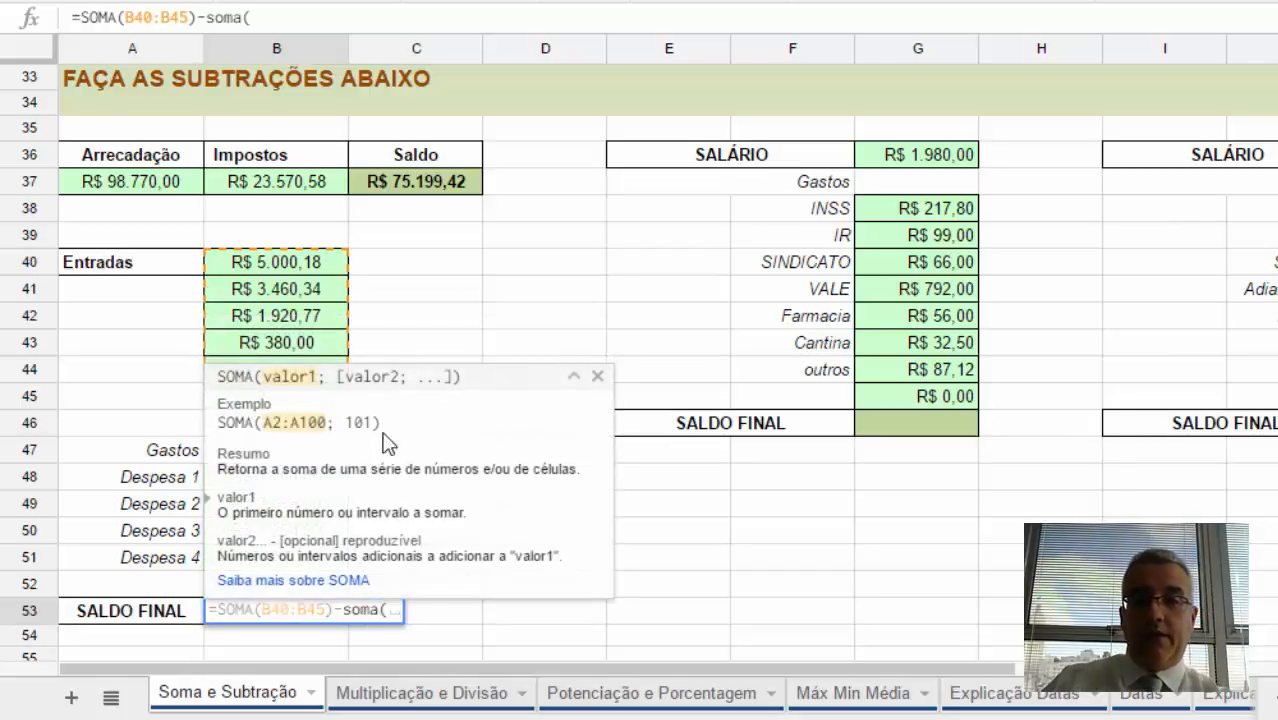
{"action": "type", "text": "B51"}
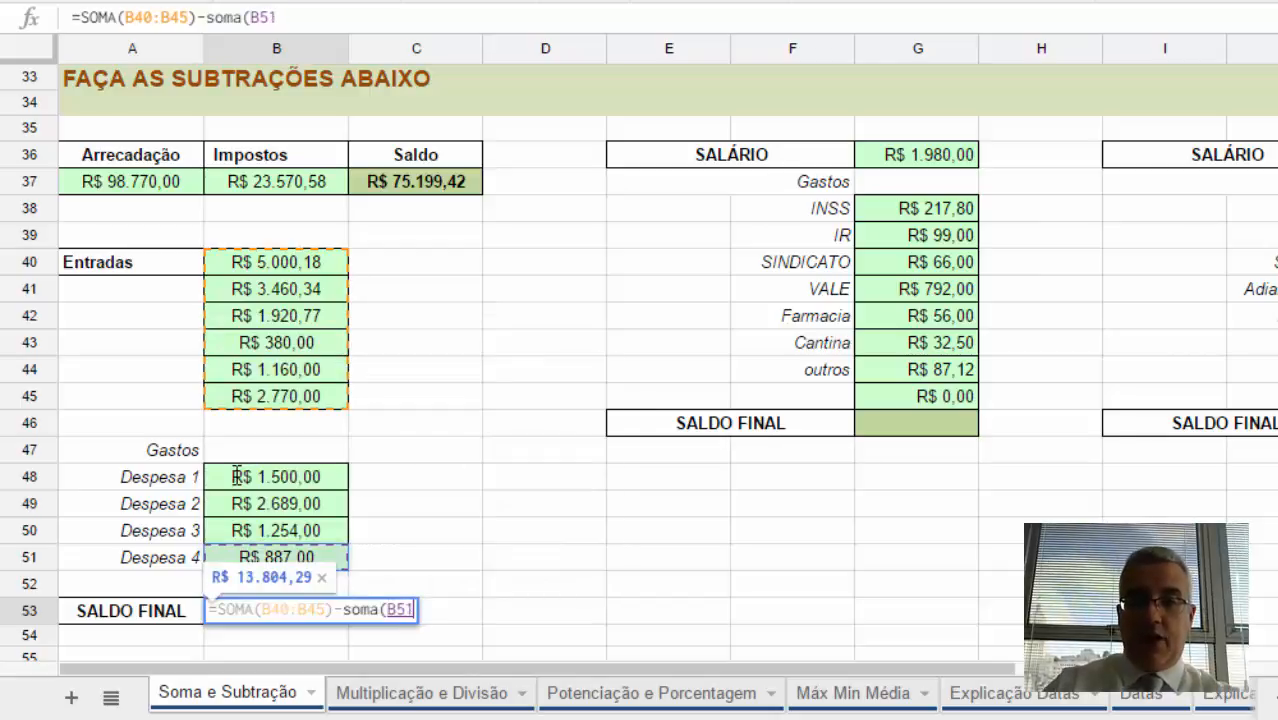
{"action": "key", "text": "shift+Up"}
{"action": "key", "text": "shift+Up"}
{"action": "key", "text": "shift+Up"}
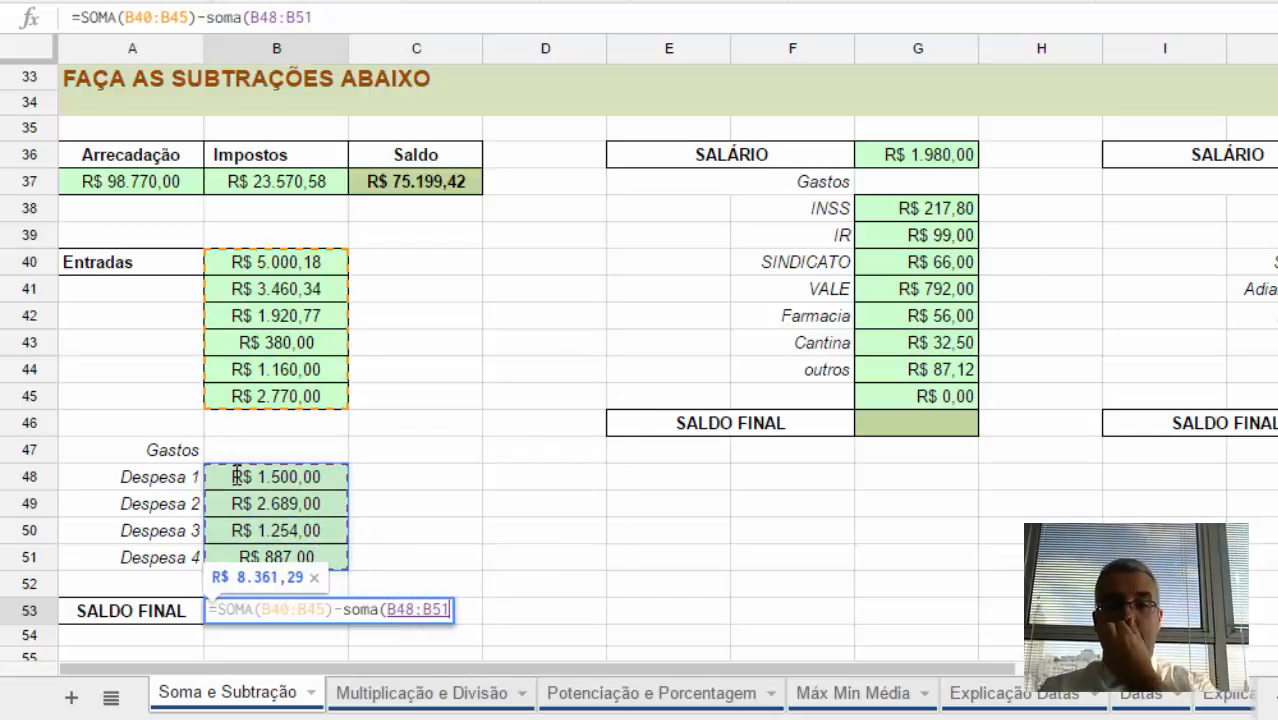
{"action": "key", "text": "Return"}
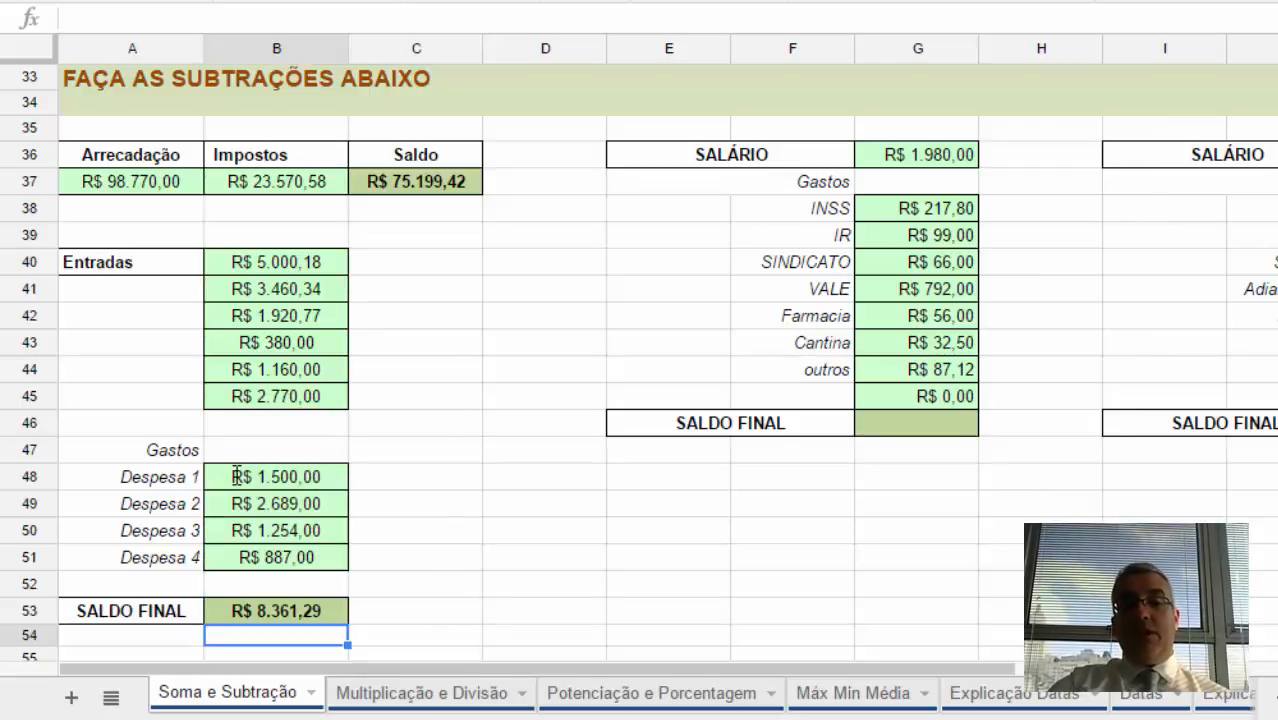
- Copy the B53 formula into C53 as visible text, prefixed with an apostrophe: '=SOMA(B40:B45)-SOMA(B48:B51)
{"action": "key", "text": "Up"}
{"action": "type", "text": "2"}
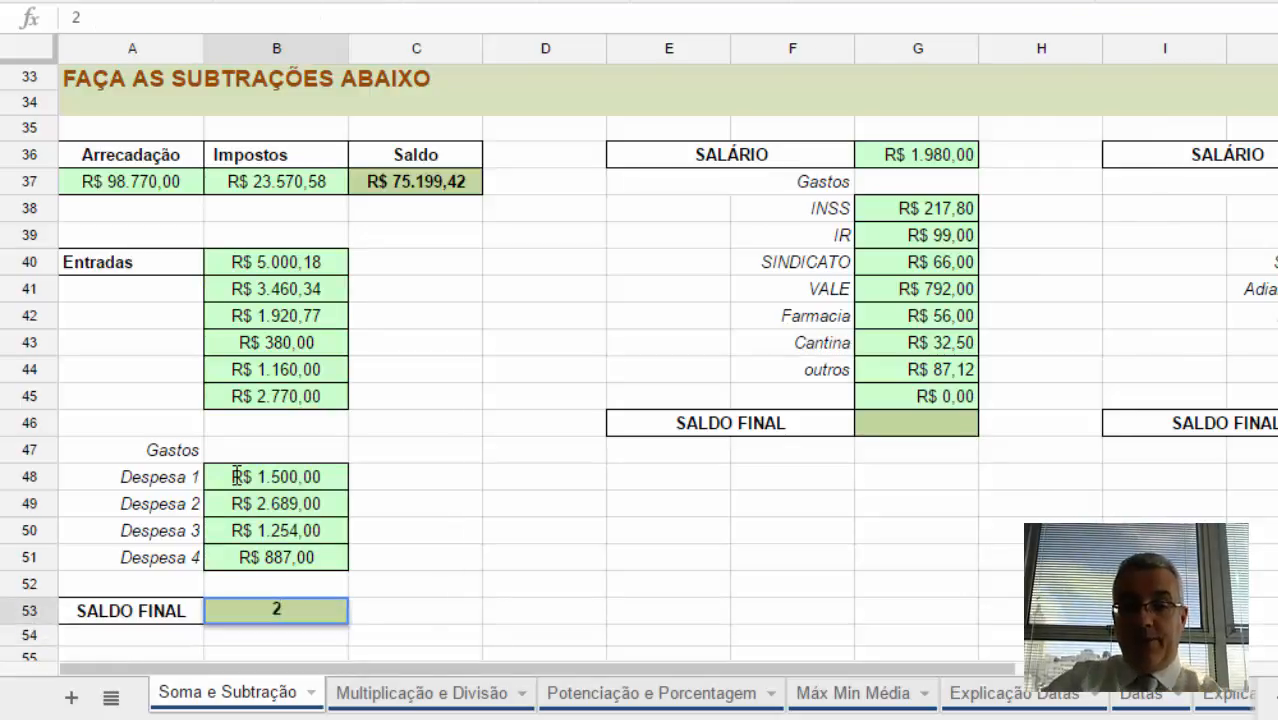
{"action": "key", "text": "Escape"}
{"action": "key", "text": "F2"}
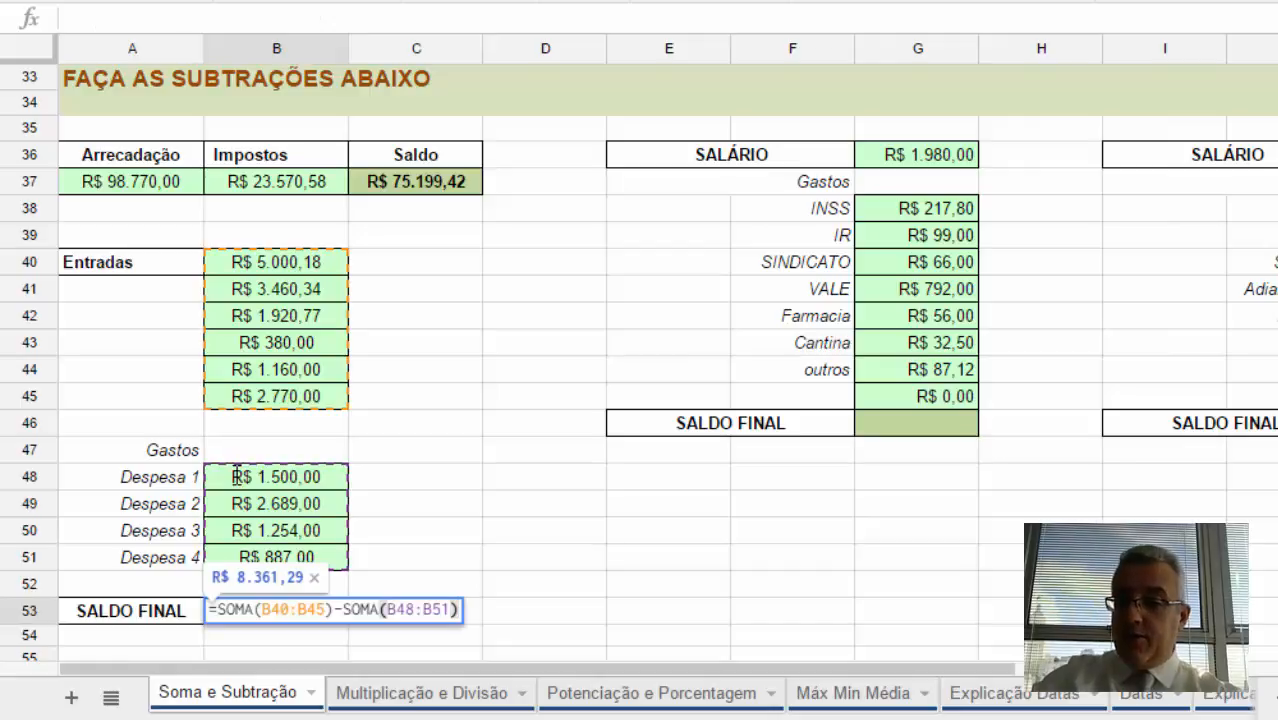
{"action": "key", "text": "ctrl+a"}
{"action": "key", "text": "ctrl+c"}
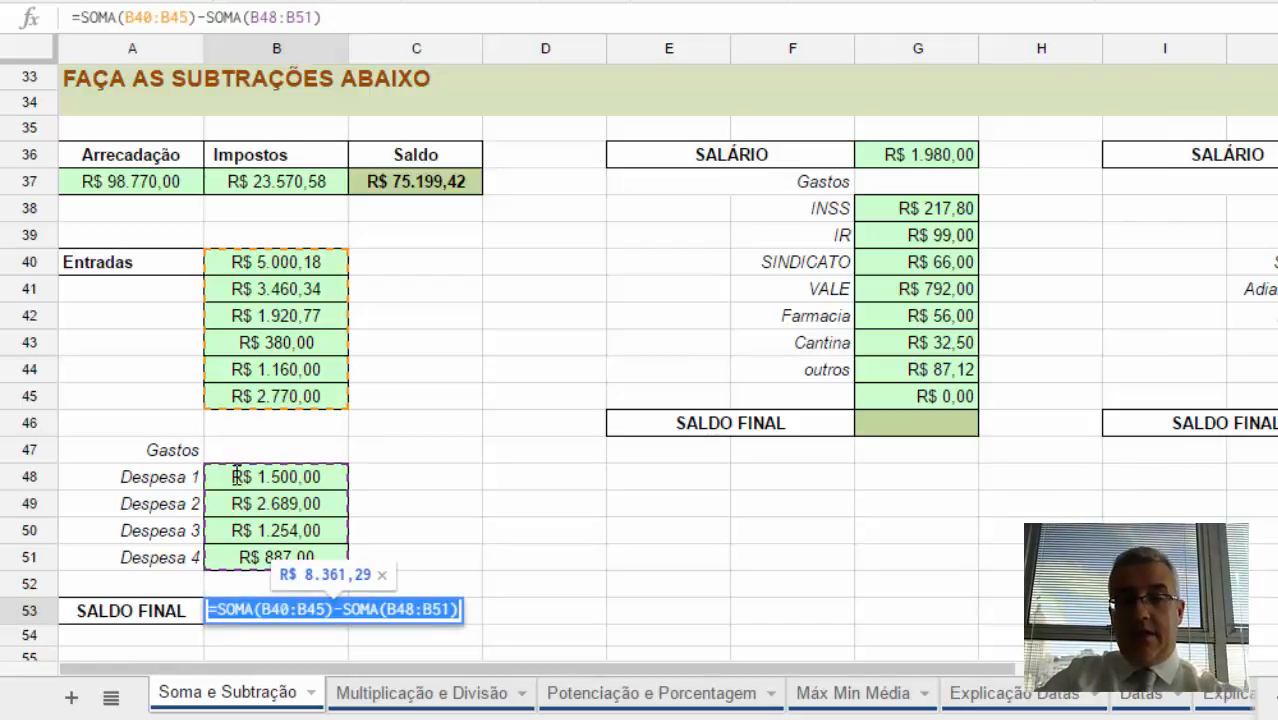
{"action": "key", "text": "Tab"}
{"action": "type", "text": "'"}
{"action": "key", "text": "ctrl+v"}
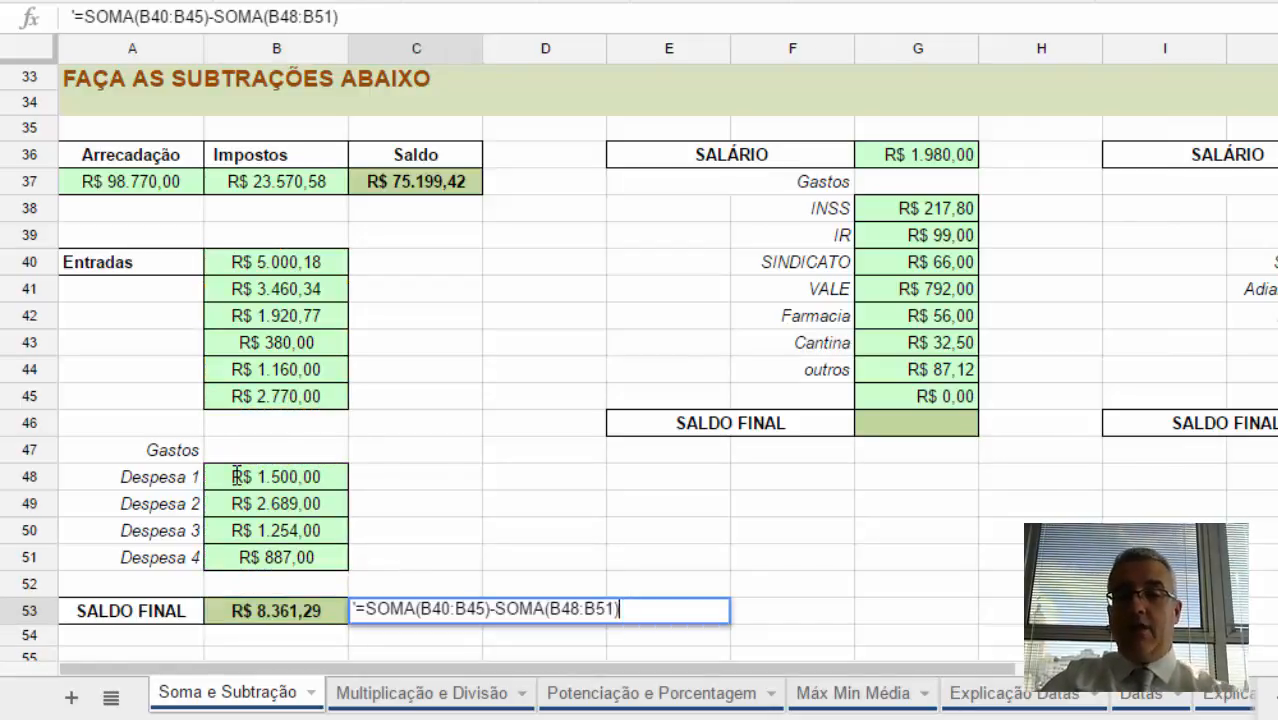
{"action": "key", "text": "Return"}
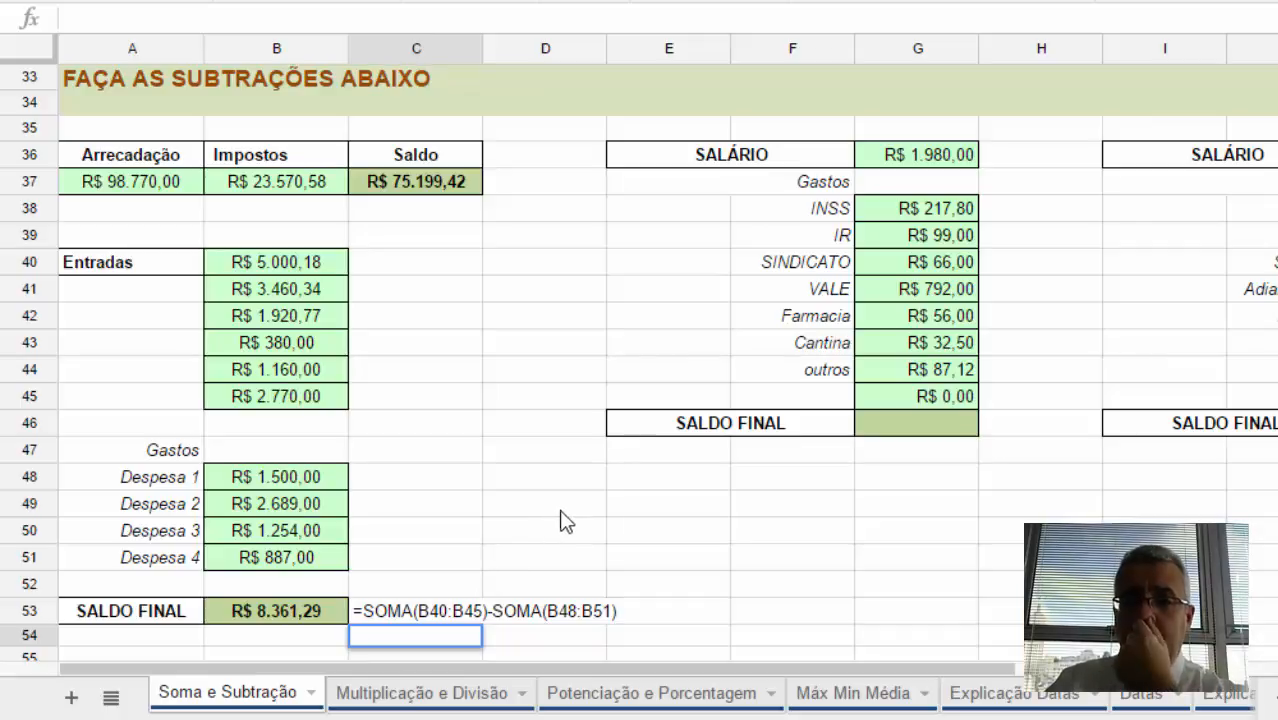
- Create a named range called Salario for the salary value in cell G36
{"action": "left_click", "coordinate": [894, 163]}
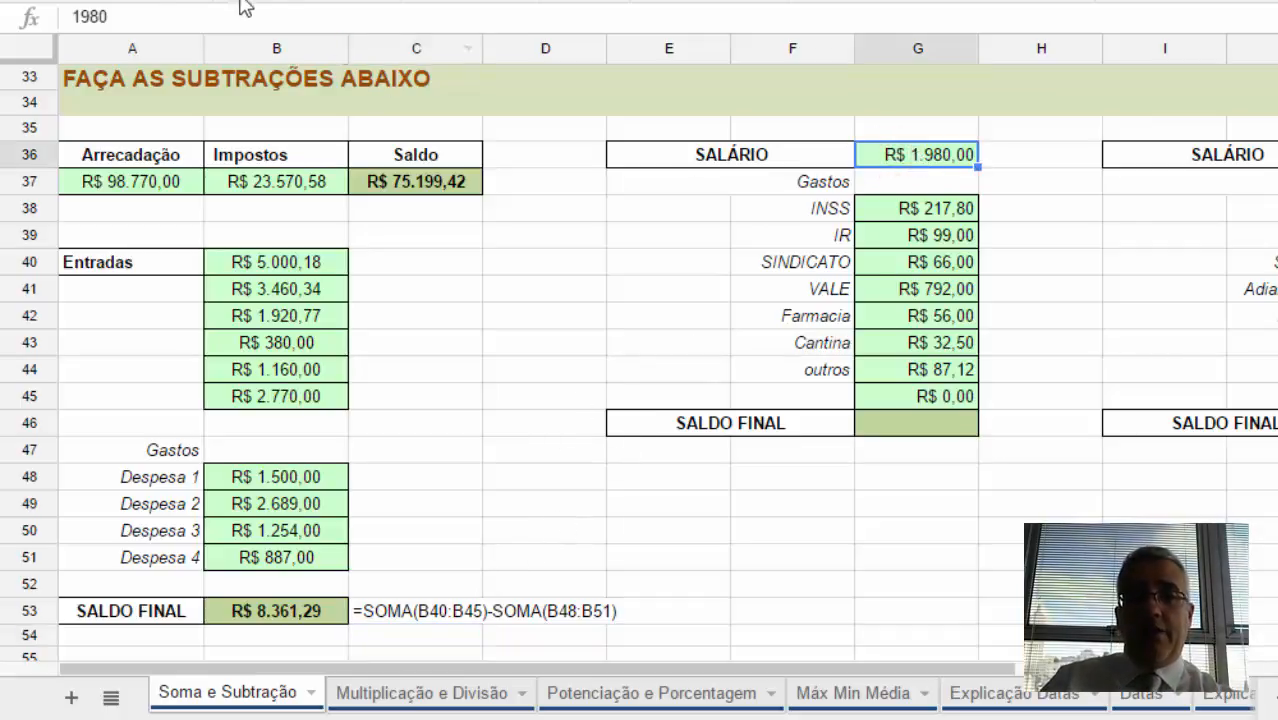
{"action": "left_click", "coordinate": [480, 1]}
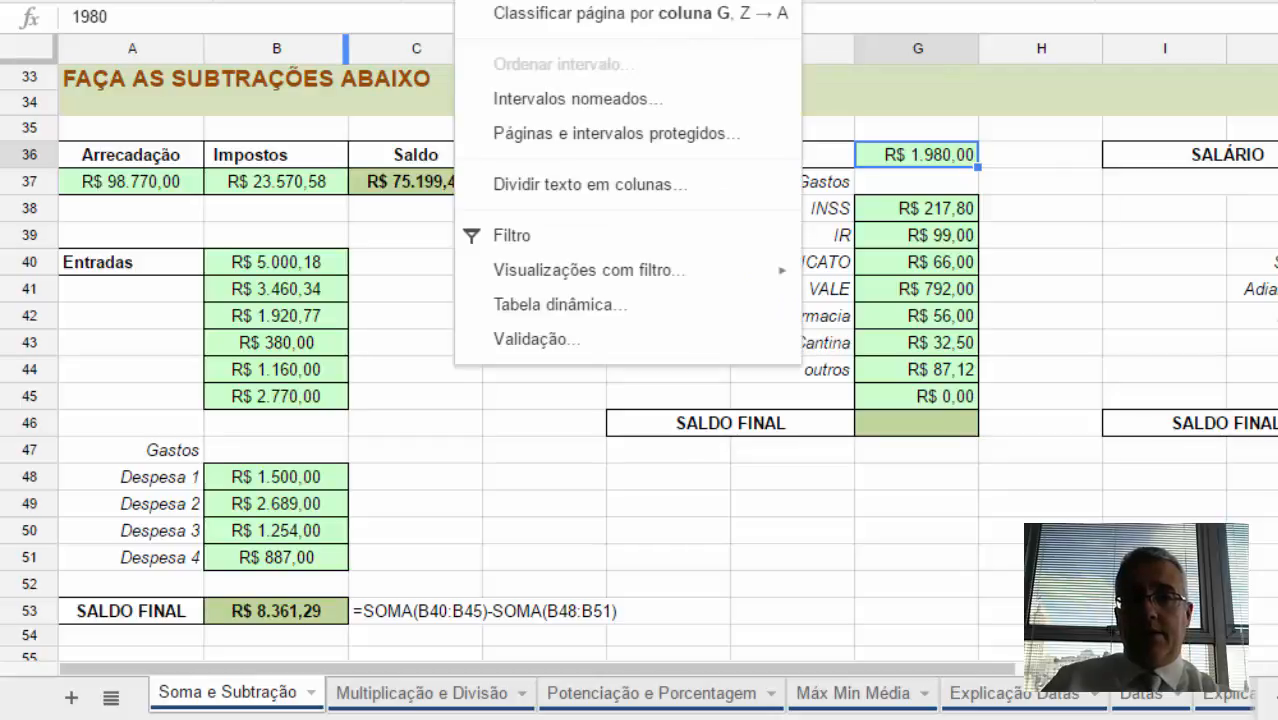
{"action": "left_click", "coordinate": [565, 116]}
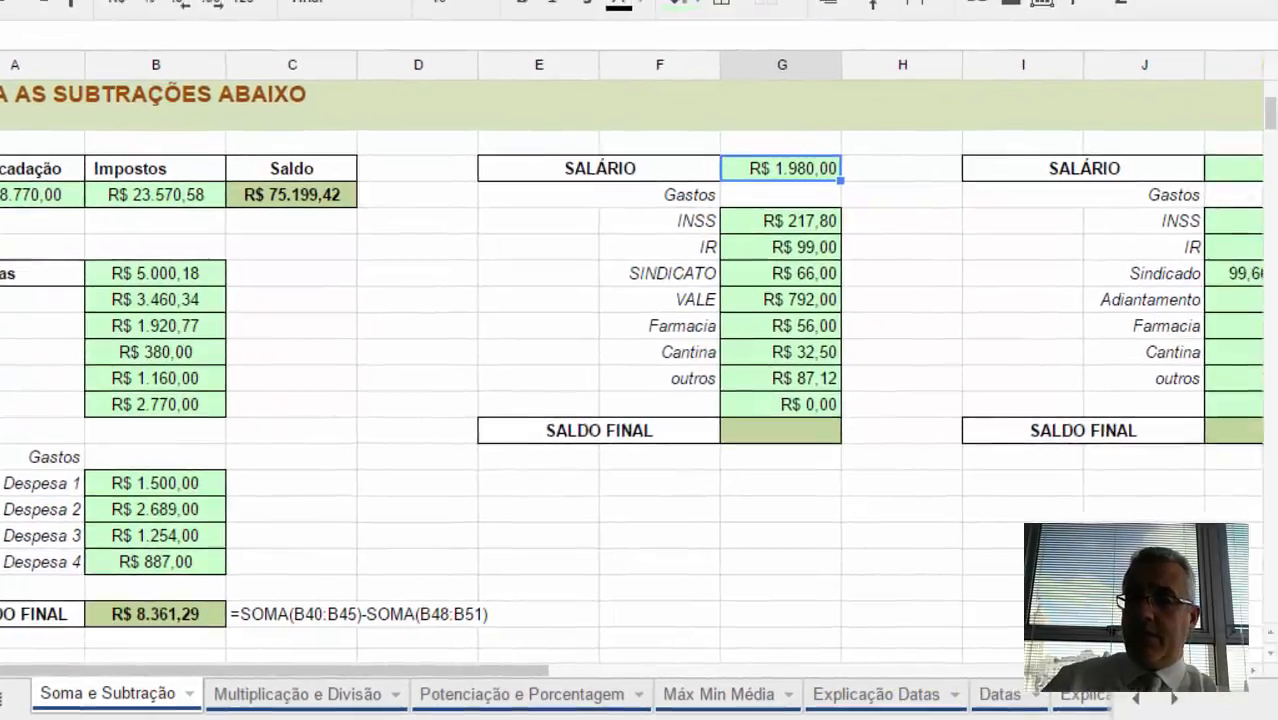
{"action": "type", "text": "Salario"}
{"action": "key", "text": "Return"}
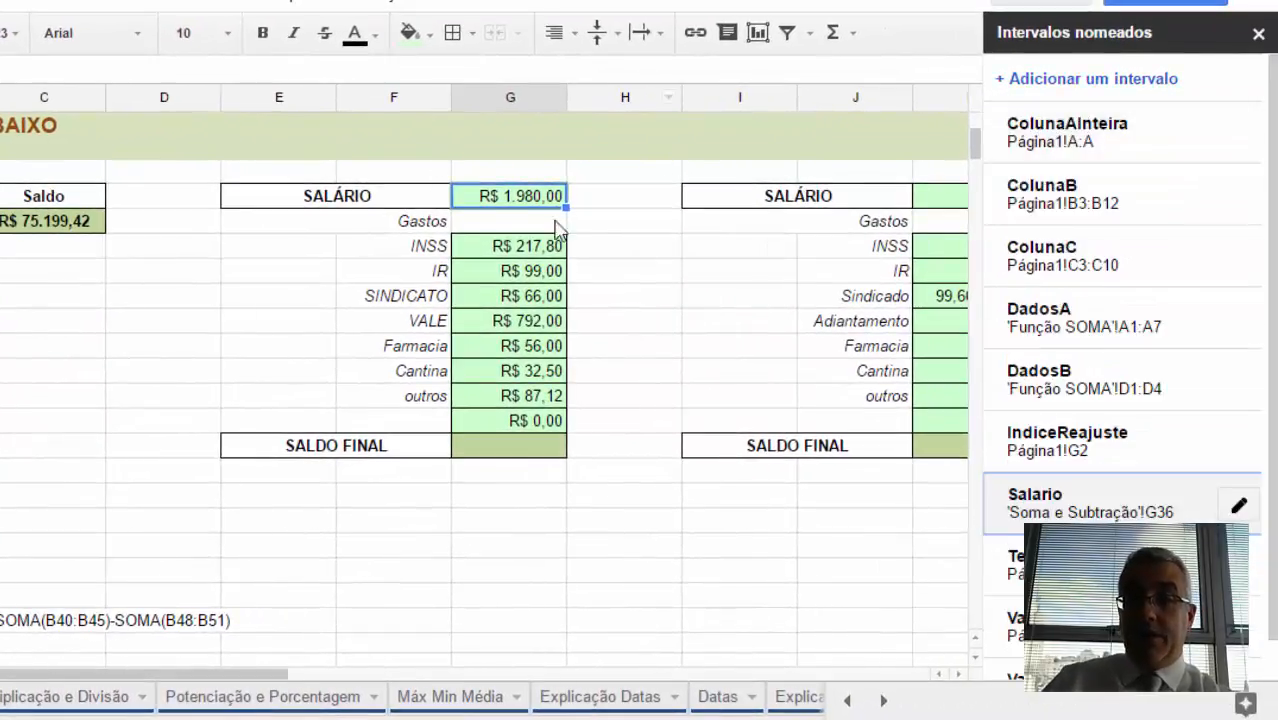
- Create a named range called Descontos for the Gastos values G38:G45 and close the named ranges list
{"action": "left_click_drag", "start_coordinate": [533, 248], "coordinate": [545, 420]}
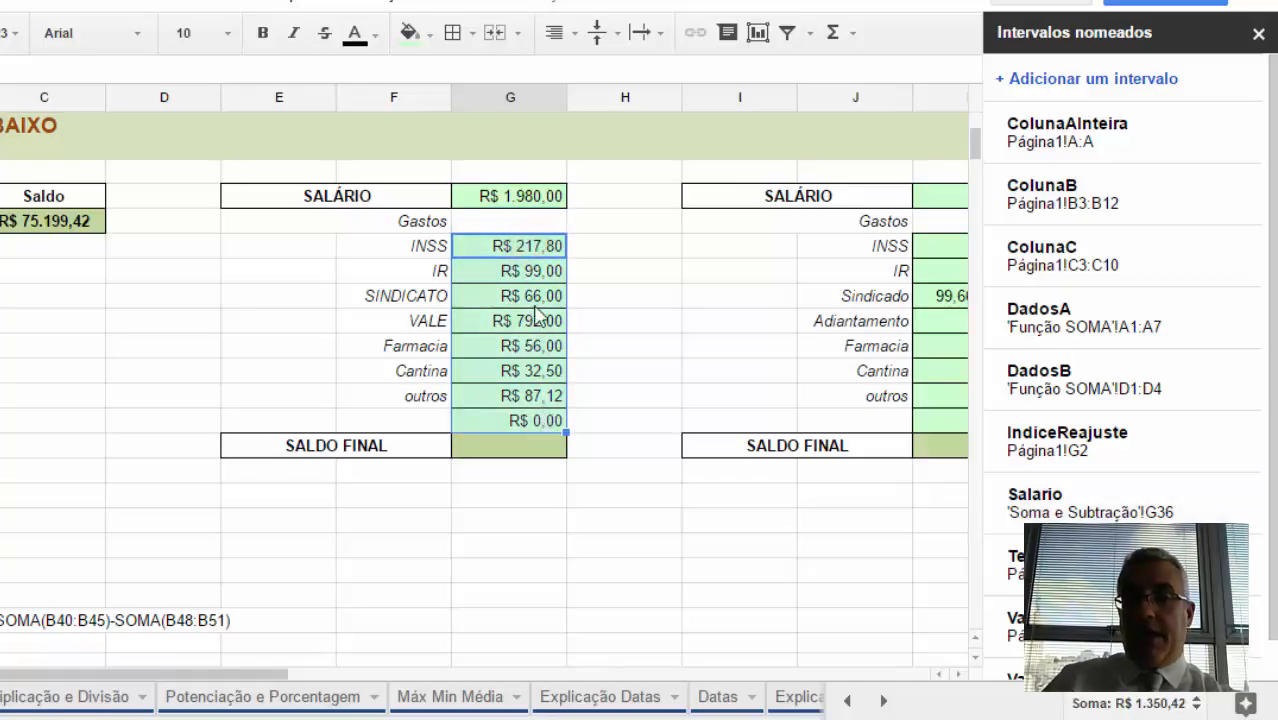
{"action": "left_click", "coordinate": [528, 250]}
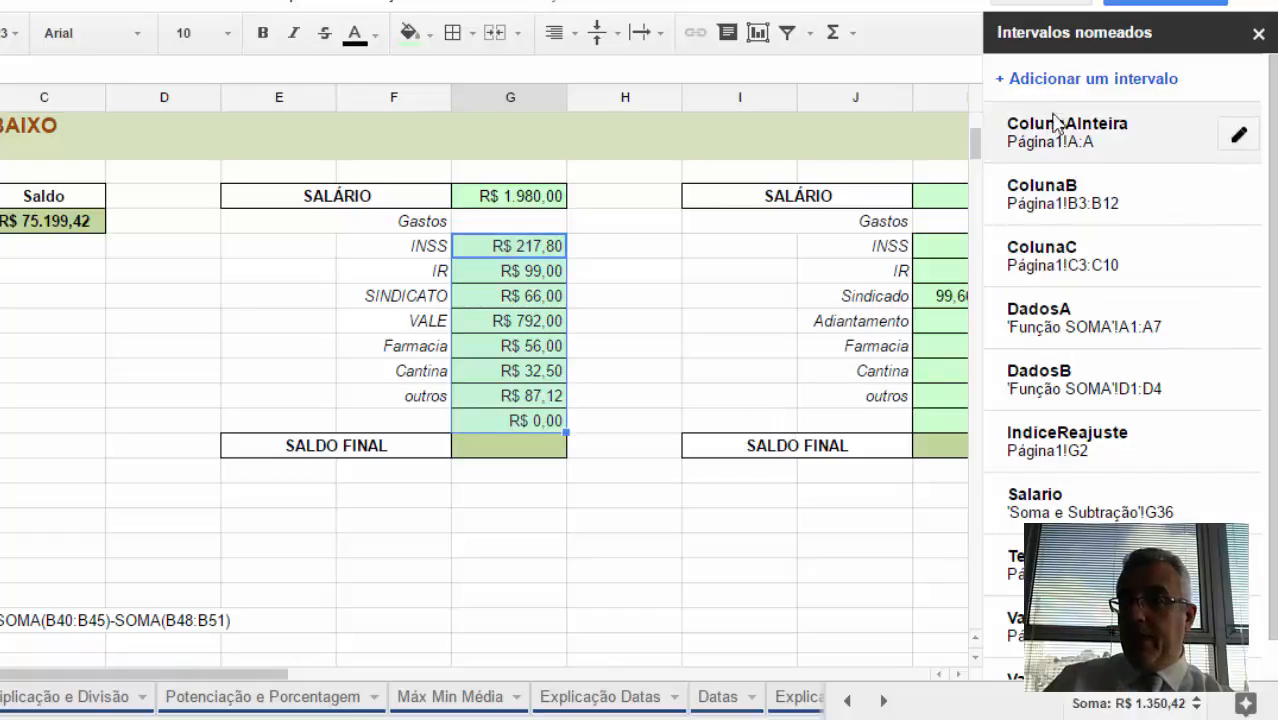
{"action": "left_click", "coordinate": [1056, 82]}
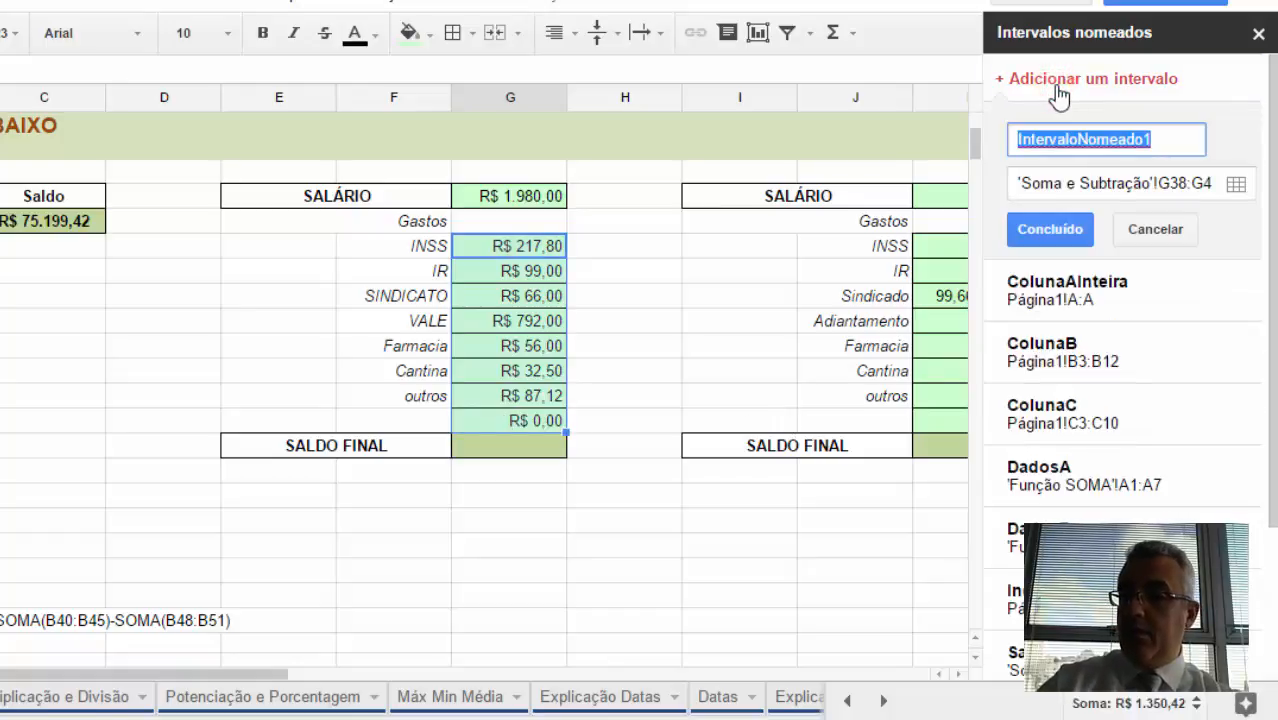
{"action": "type", "text": "Impostos"}
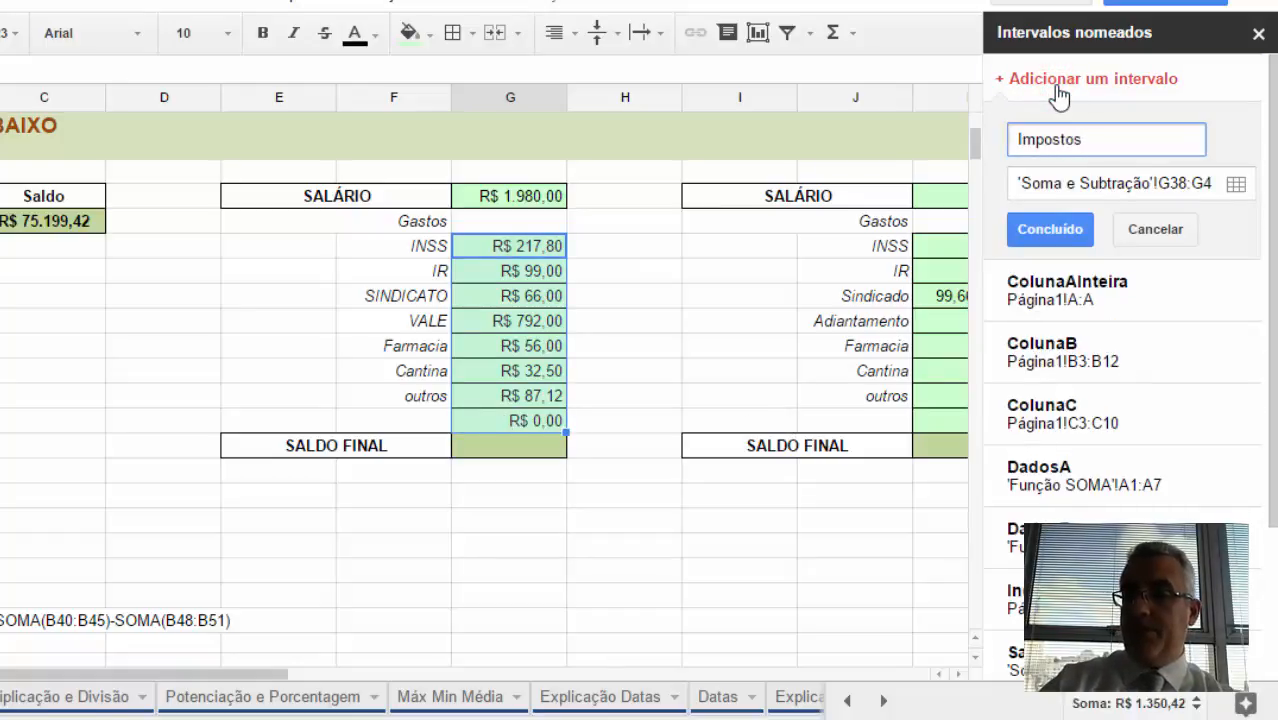
{"action": "key", "text": "ctrl+a"}
{"action": "type", "text": "Descpmtp"}
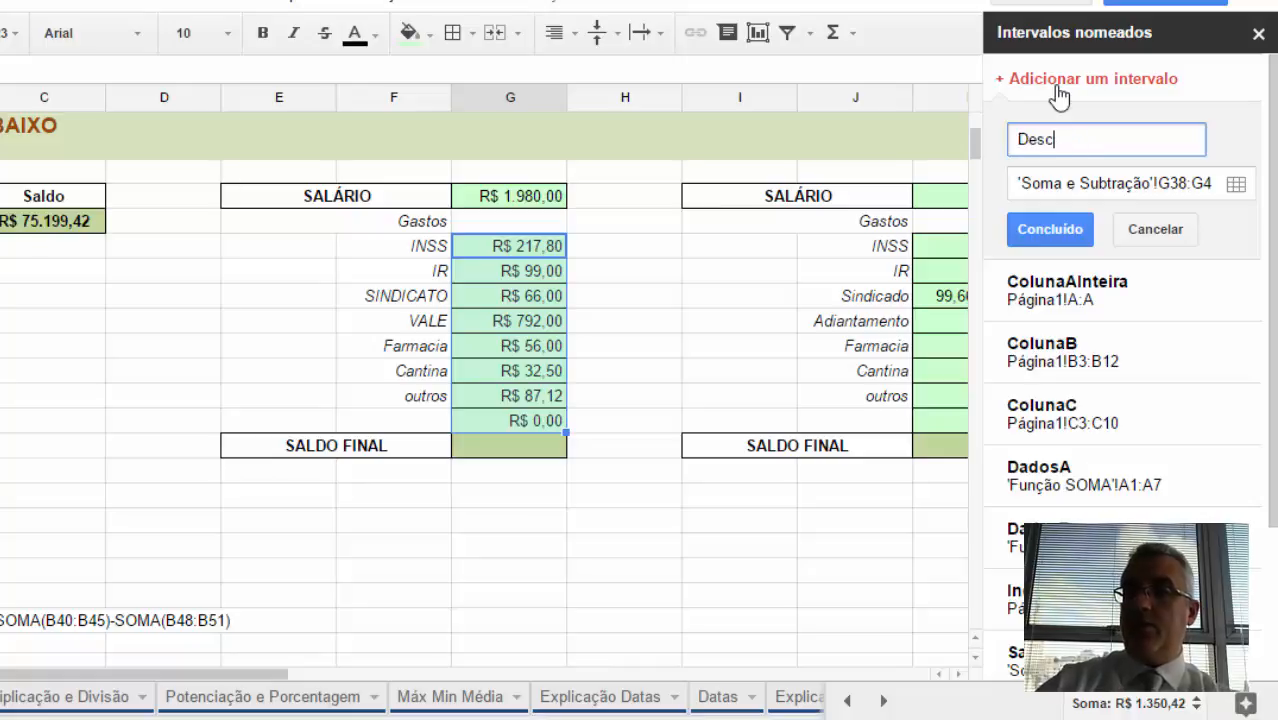
{"action": "key", "text": "BackSpace"}
{"action": "key", "text": "BackSpace"}
{"action": "key", "text": "BackSpace"}
{"action": "key", "text": "BackSpace"}
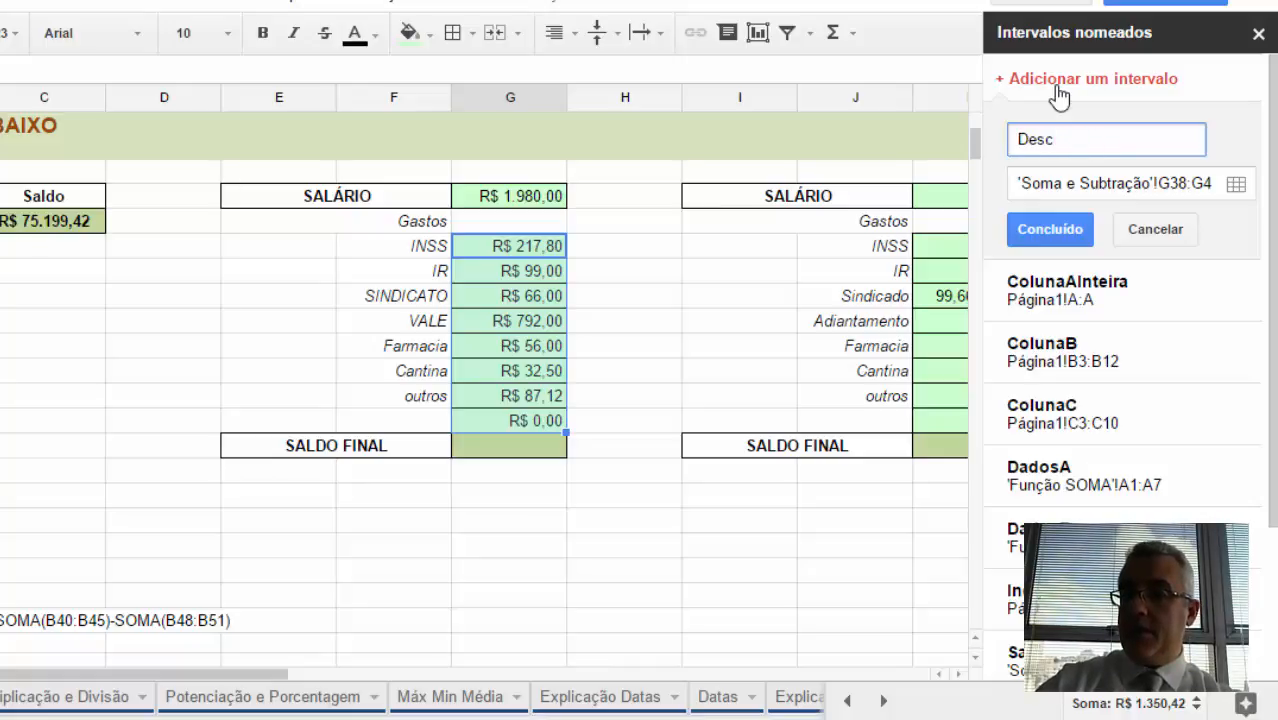
{"action": "type", "text": "ontos"}
{"action": "key", "text": "Return"}
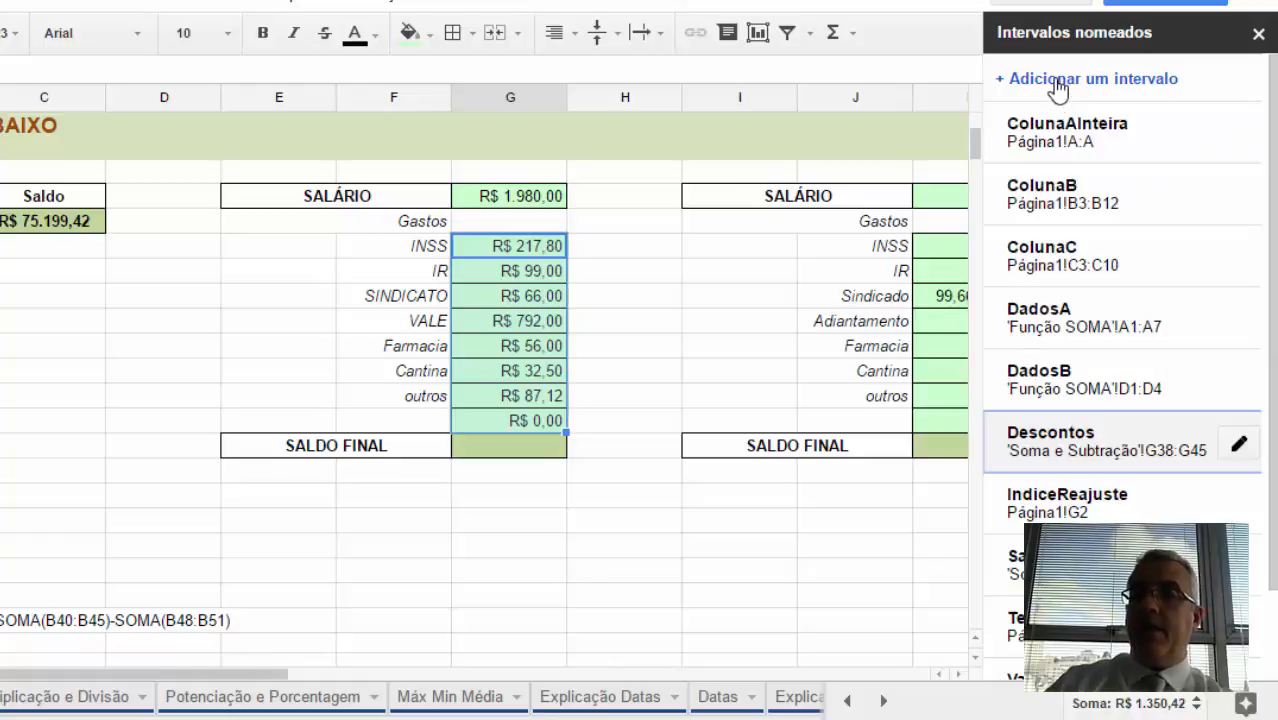
{"action": "left_click", "coordinate": [1257, 35]}
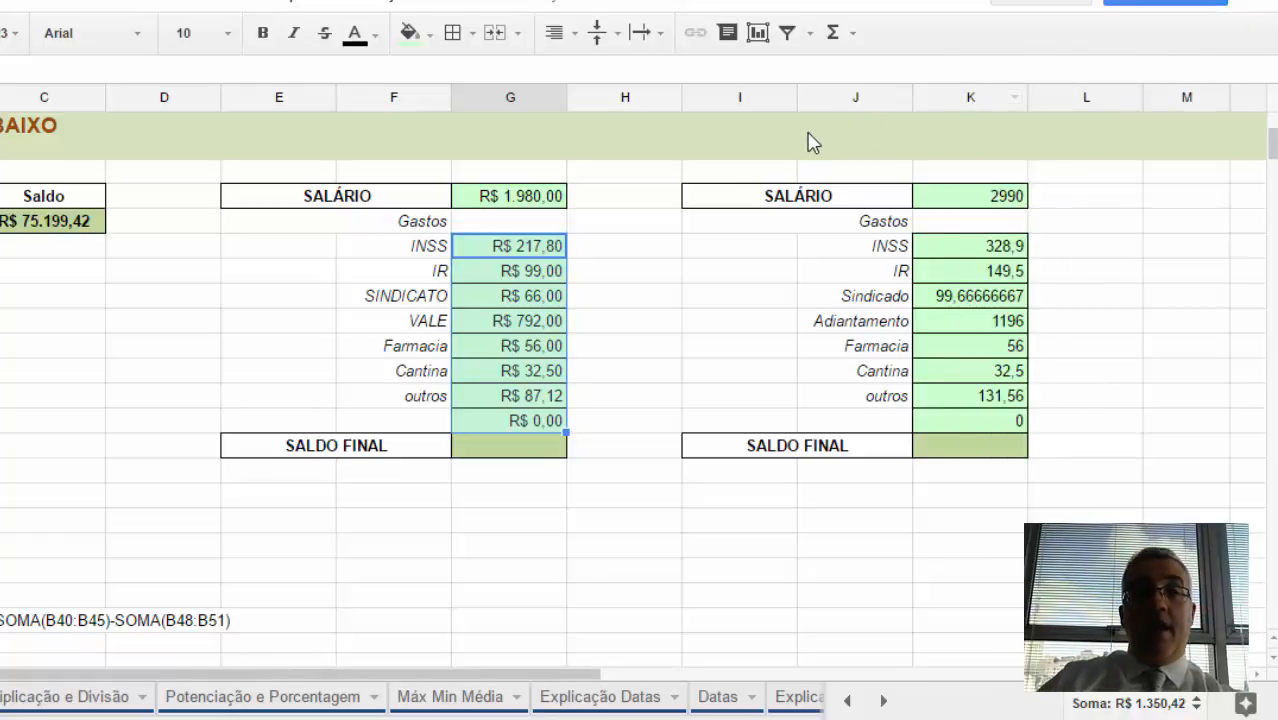
- Try to calculate the first salary table's SALDO FINAL in G46 with =salario-descontos
{"action": "left_click", "coordinate": [502, 443]}
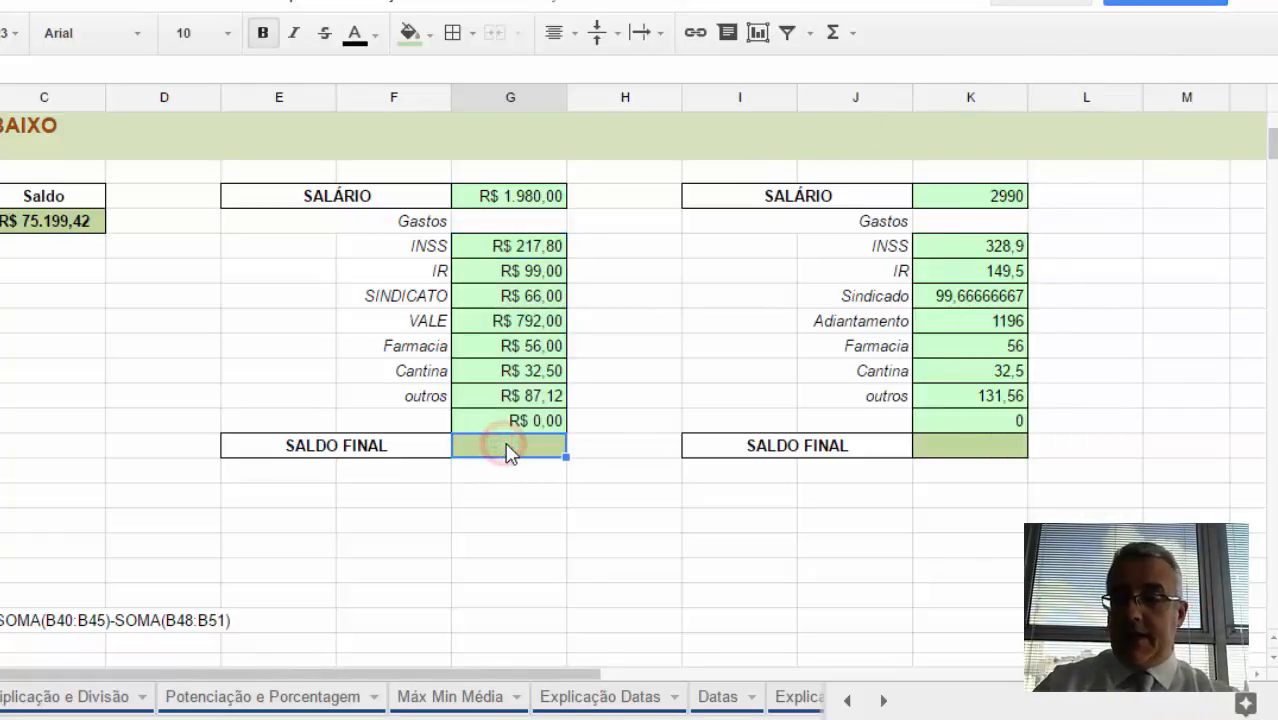
{"action": "type", "text": "=salario"}
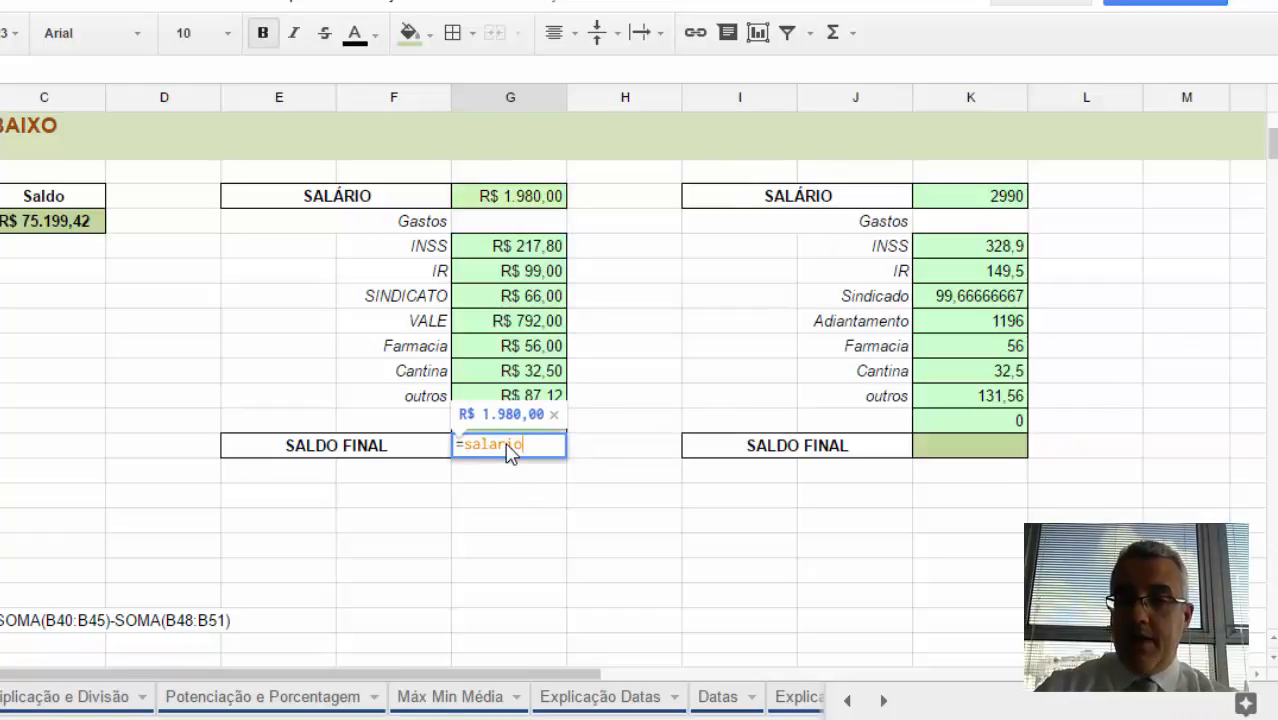
{"action": "type", "text": "-descontos"}
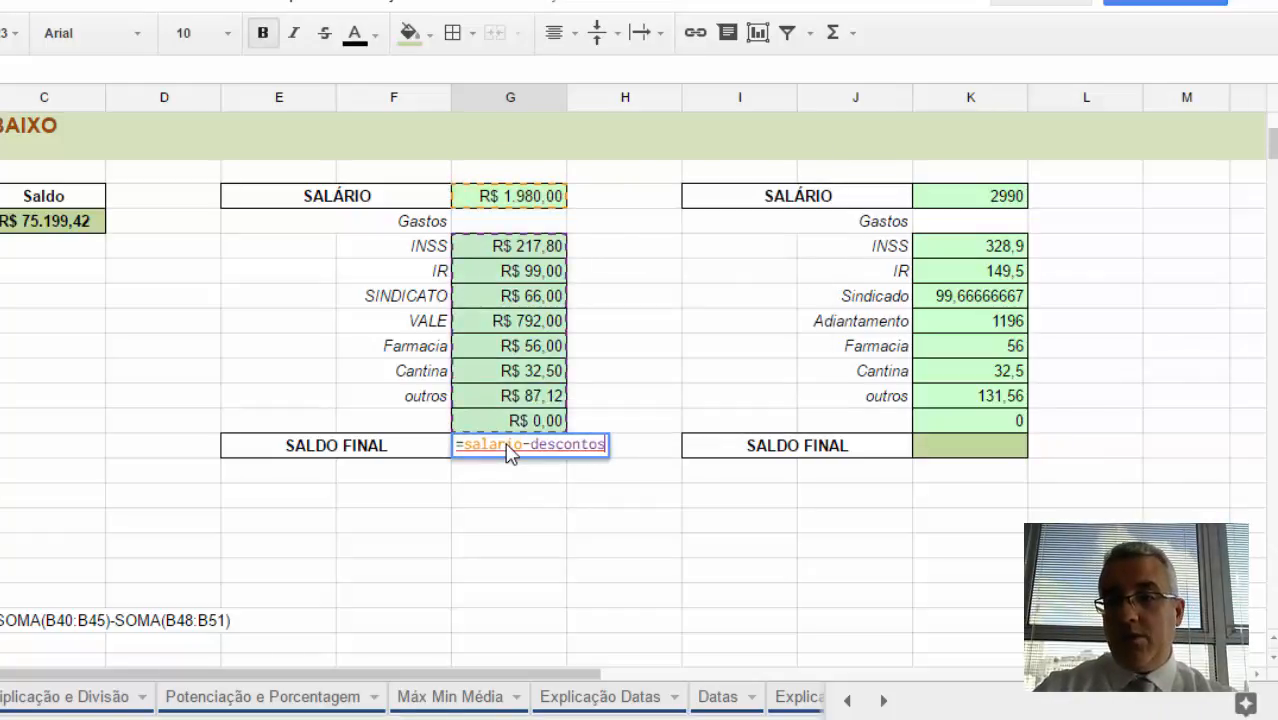
{"action": "key", "text": "Return"}
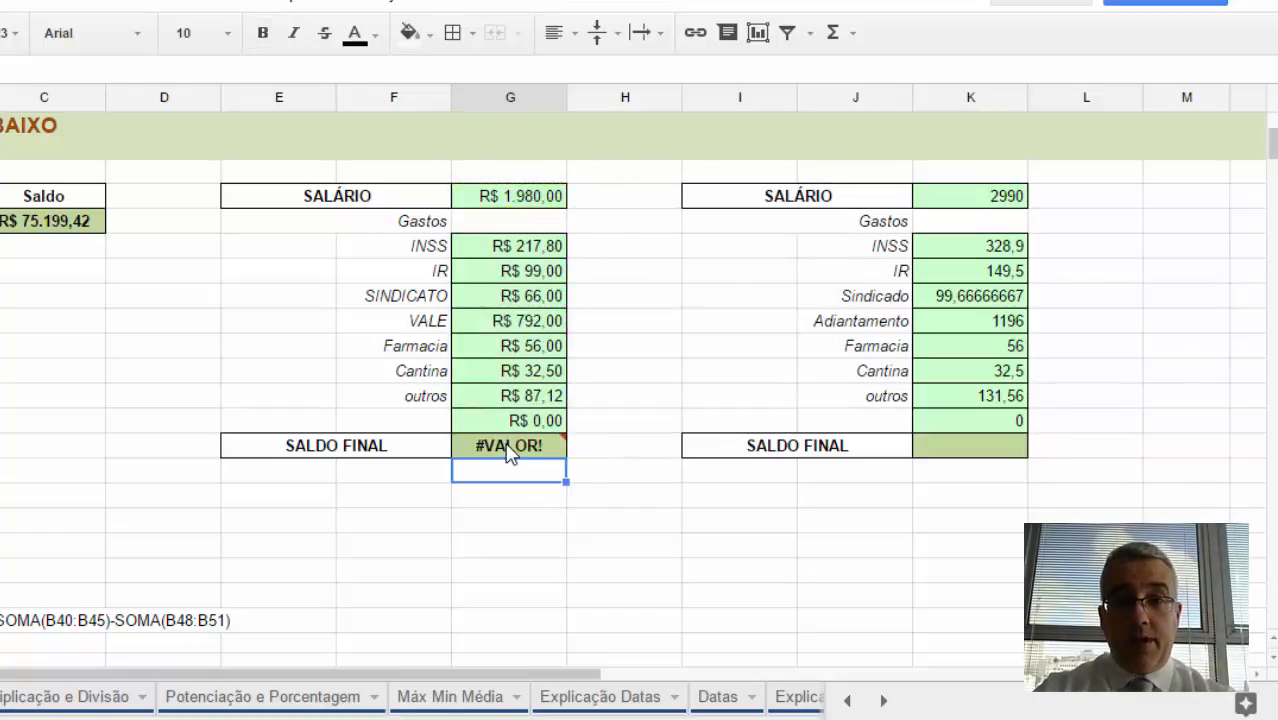
- Clear the G46 formula and begin it again with =soma(salario)-
{"action": "left_click", "coordinate": [510, 446]}
{"action": "double_click", "coordinate": [510, 446]}
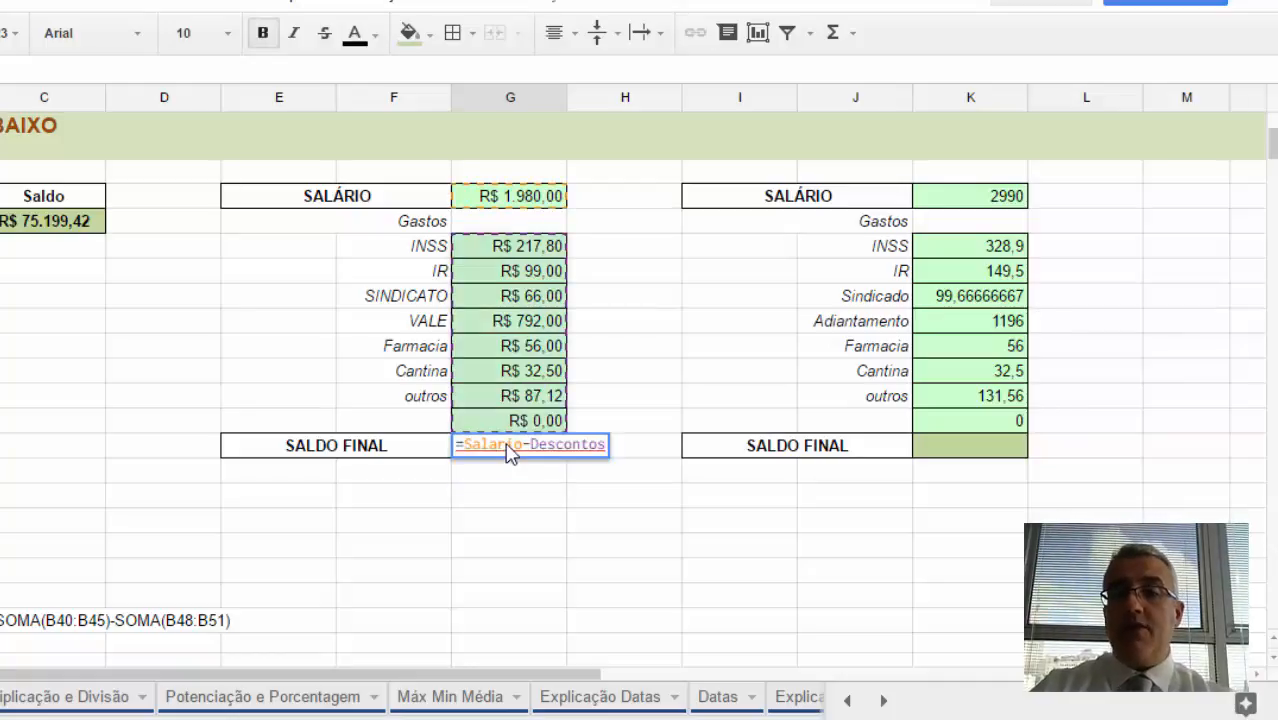
{"action": "key", "text": "BackSpace"}
{"action": "key", "text": "BackSpace"}
{"action": "key", "text": "BackSpace"}
{"action": "key", "text": "BackSpace"}
{"action": "key", "text": "BackSpace"}
{"action": "key", "text": "BackSpace"}
{"action": "key", "text": "BackSpace"}
{"action": "key", "text": "BackSpace"}
{"action": "key", "text": "BackSpace"}
{"action": "key", "text": "BackSpace"}
{"action": "key", "text": "BackSpace"}
{"action": "key", "text": "BackSpace"}
{"action": "key", "text": "BackSpace"}
{"action": "key", "text": "BackSpace"}
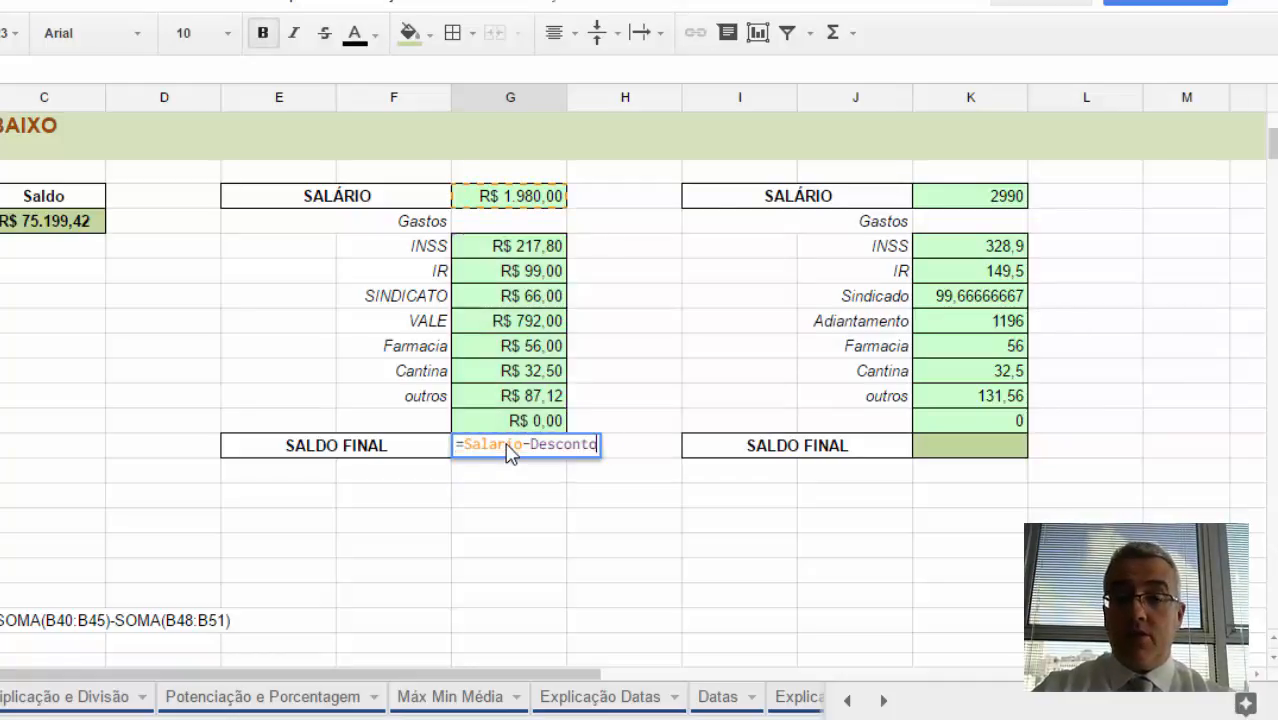
{"action": "key", "text": "BackSpace"}
{"action": "key", "text": "BackSpace"}
{"action": "key", "text": "BackSpace"}
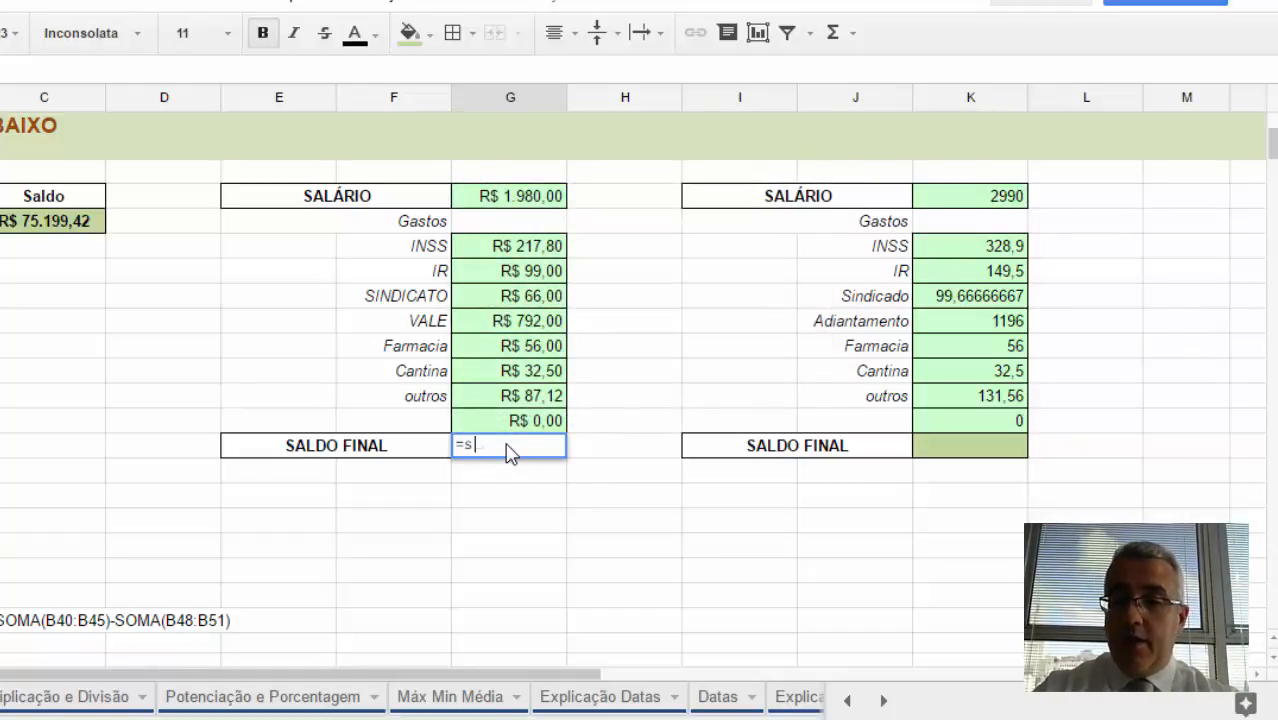
{"action": "type", "text": "sala"}
{"action": "key", "text": "BackSpace"}
{"action": "key", "text": "BackSpace"}
{"action": "key", "text": "BackSpace"}
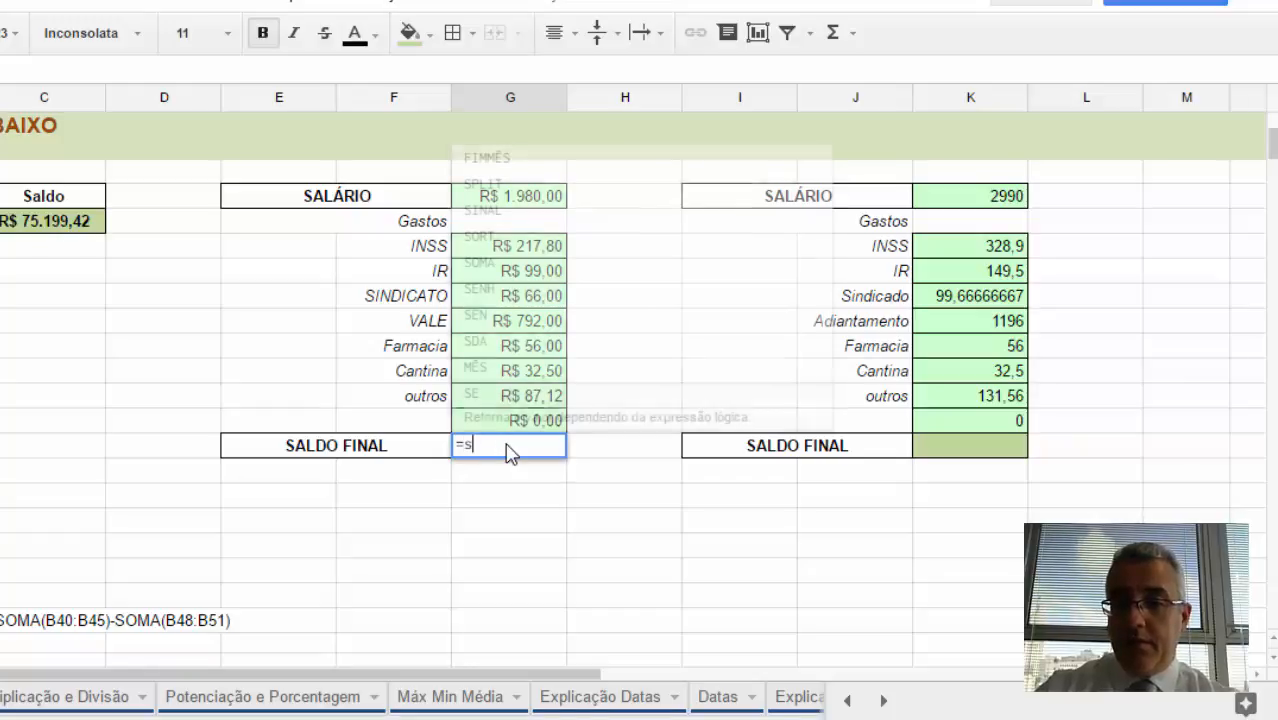
{"action": "type", "text": "soma"}
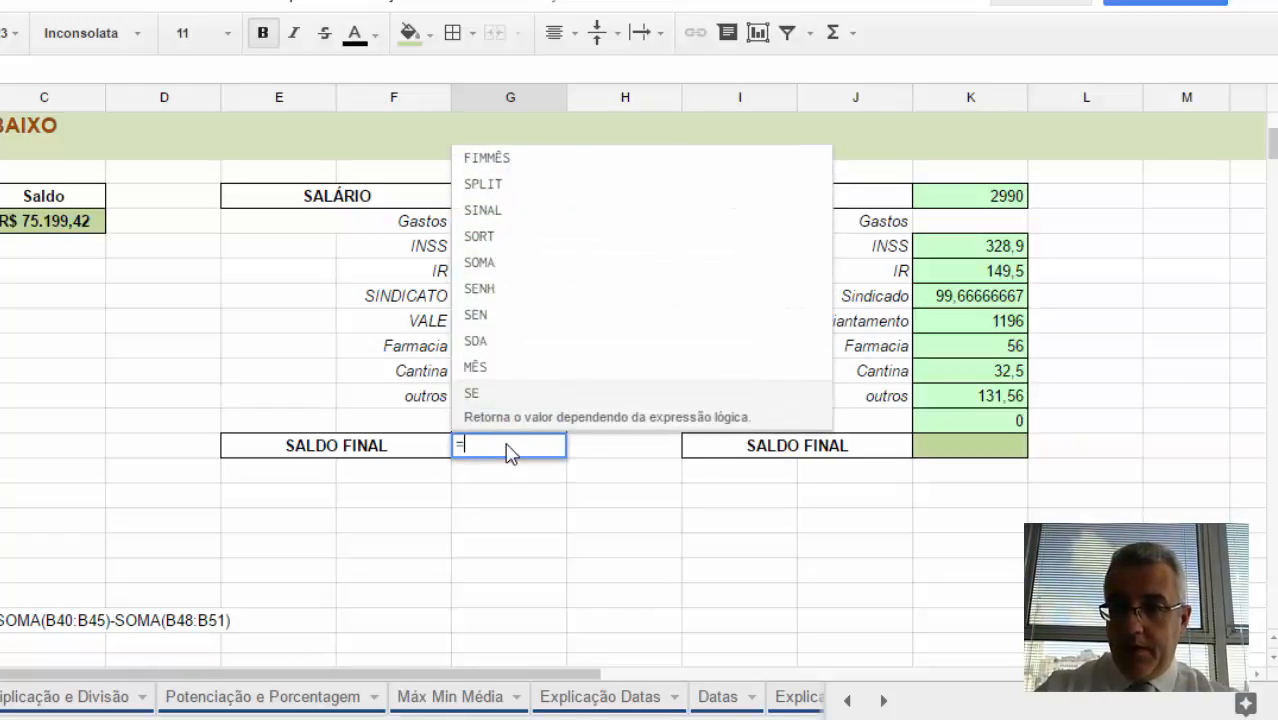
{"action": "type", "text": "(salari"}
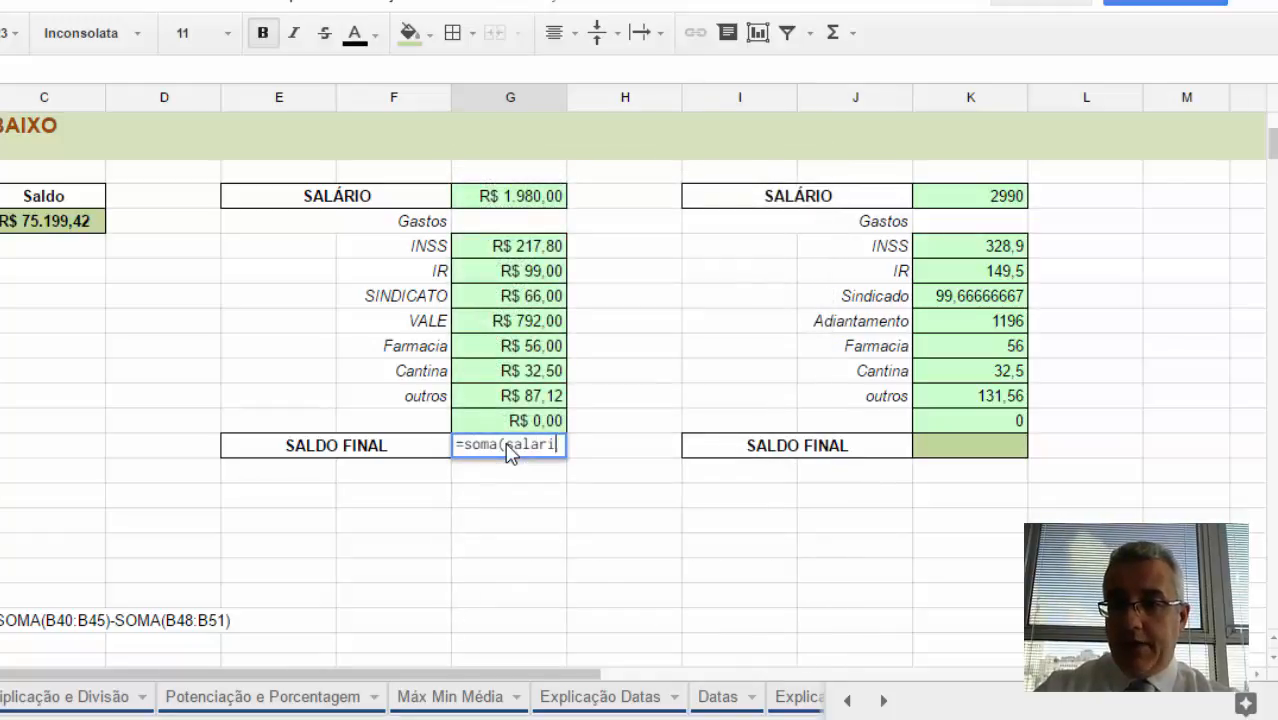
{"action": "type", "text": "o)-"}
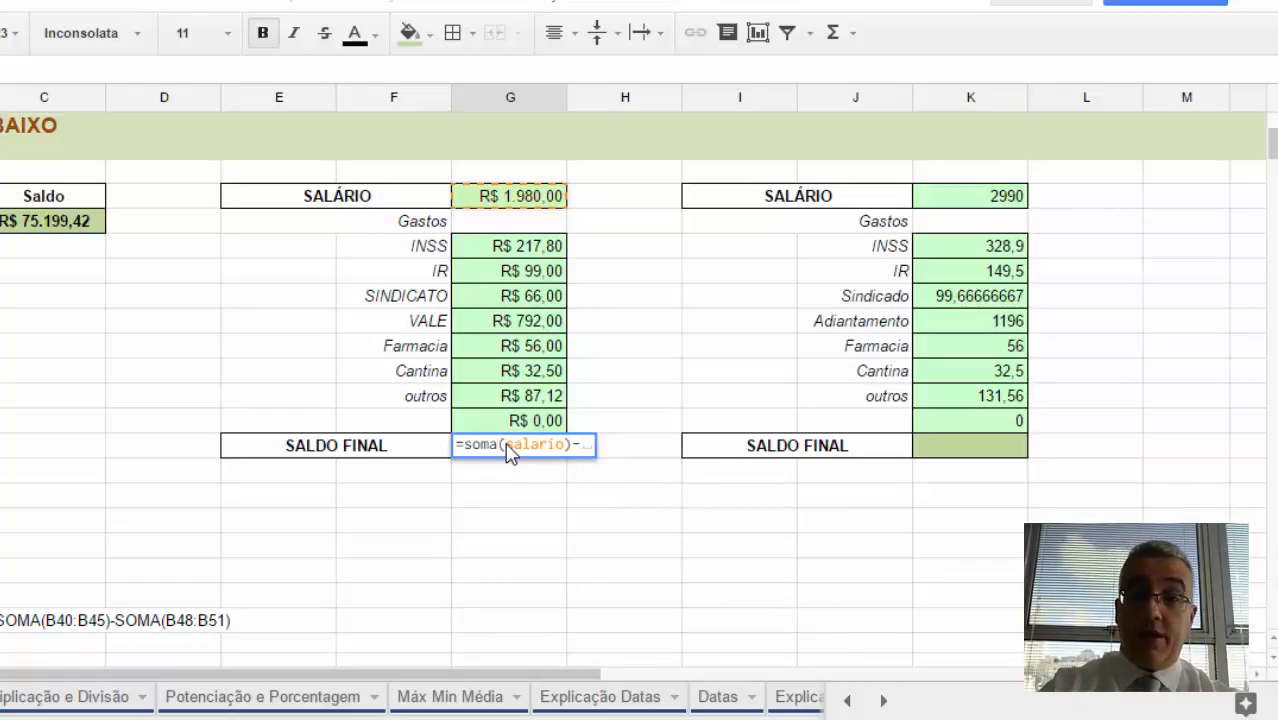
- Complete the G46 formula by appending soma(impostos) as the amount to subtract
{"action": "type", "text": "soma("}
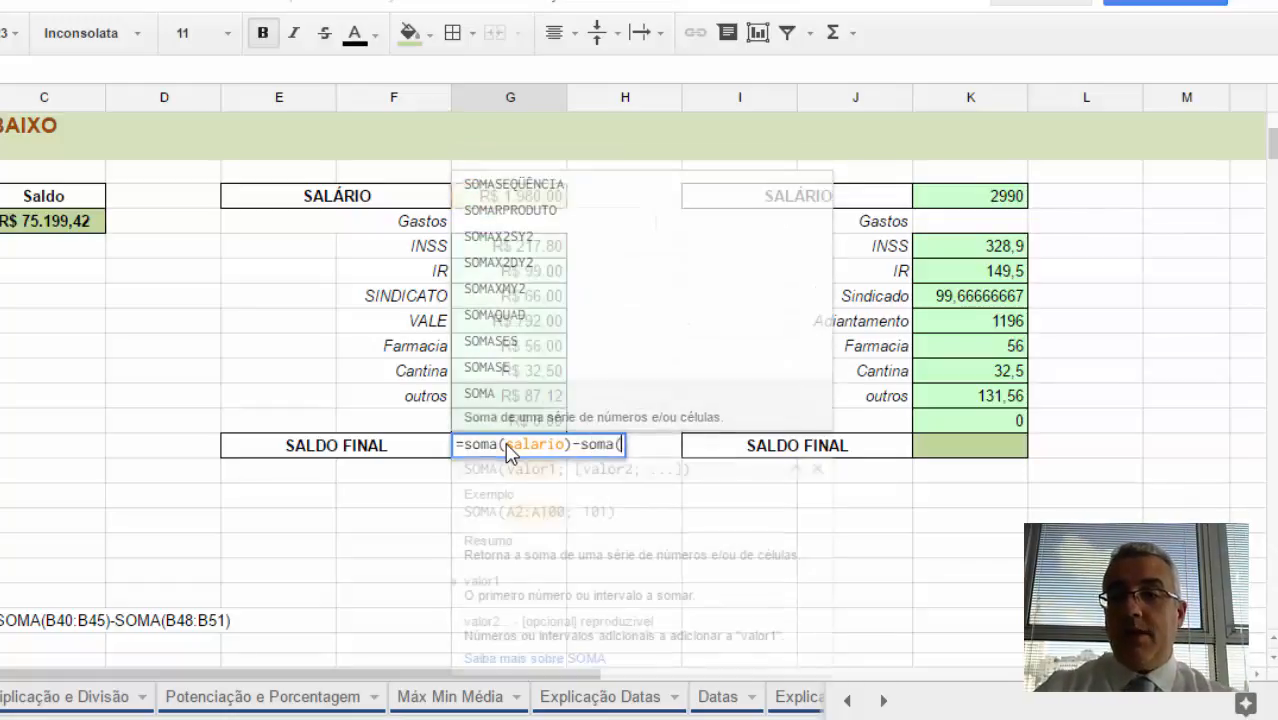
{"action": "type", "text": "imopstos"}
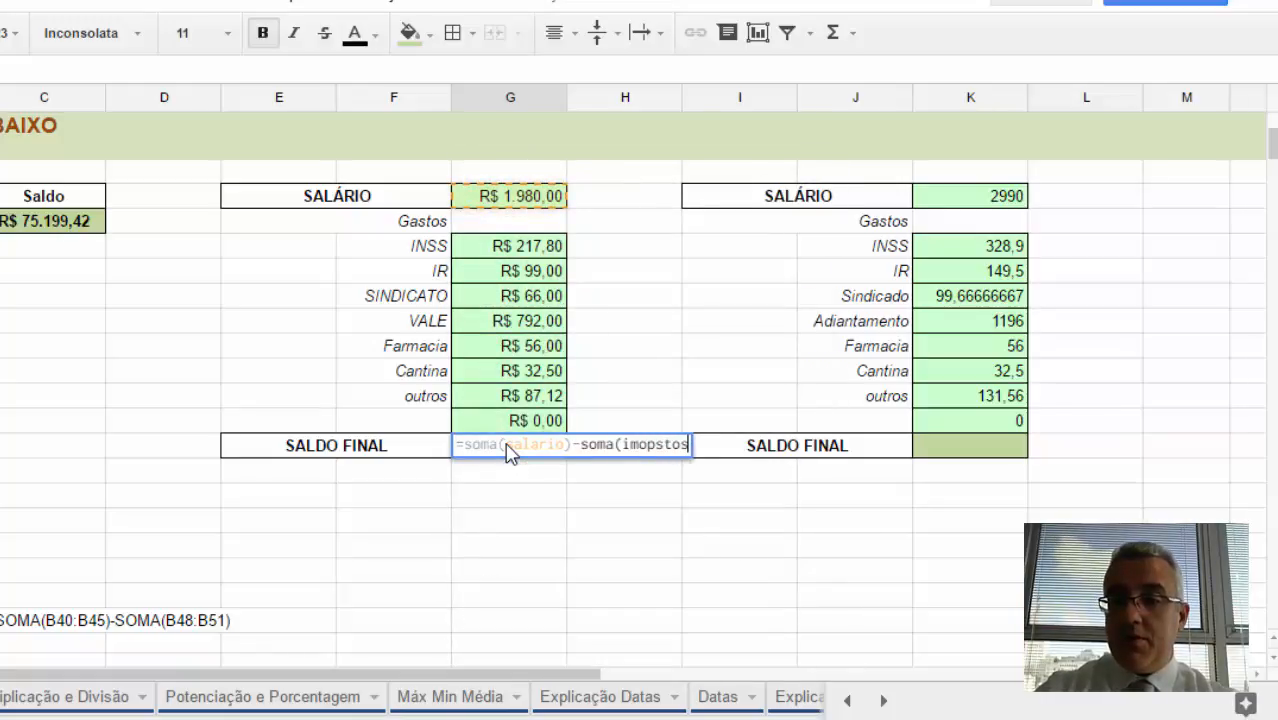
{"action": "key", "text": "BackSpace"}
{"action": "key", "text": "BackSpace"}
{"action": "key", "text": "BackSpace"}
{"action": "key", "text": "BackSpace"}
{"action": "key", "text": "BackSpace"}
{"action": "key", "text": "BackSpace"}
{"action": "type", "text": "postos)"}
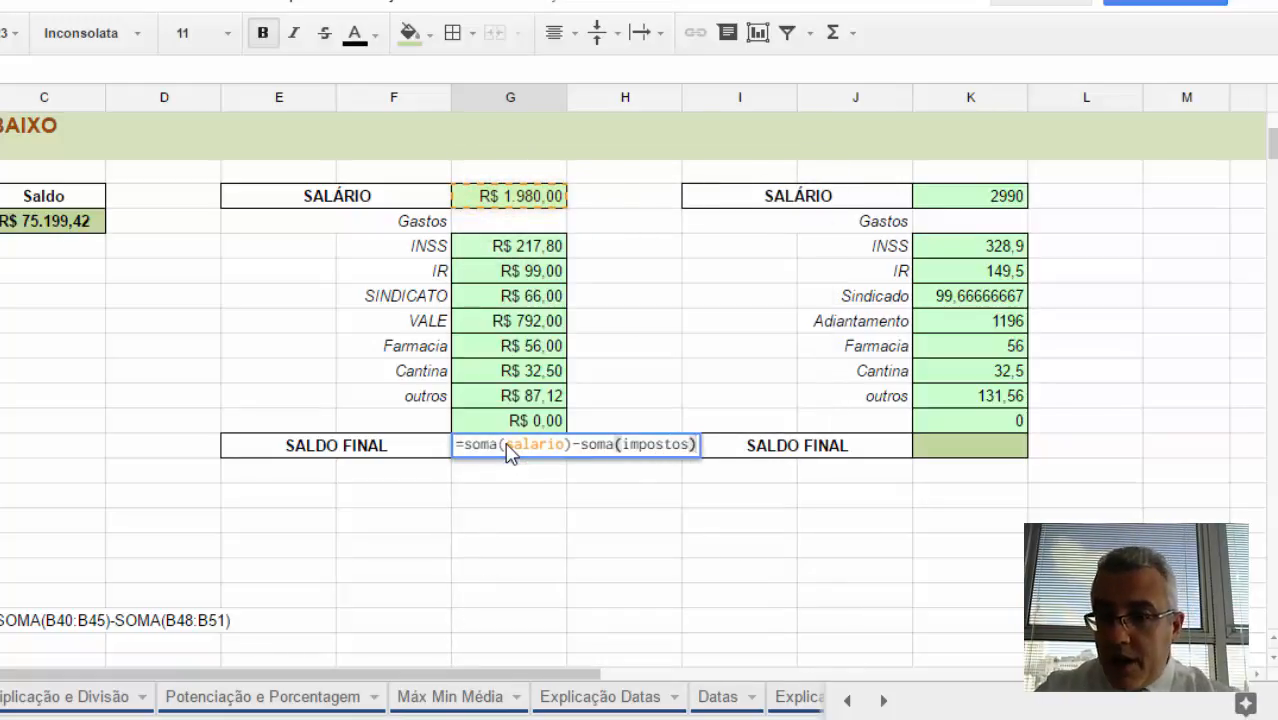
{"action": "key", "text": "Return"}
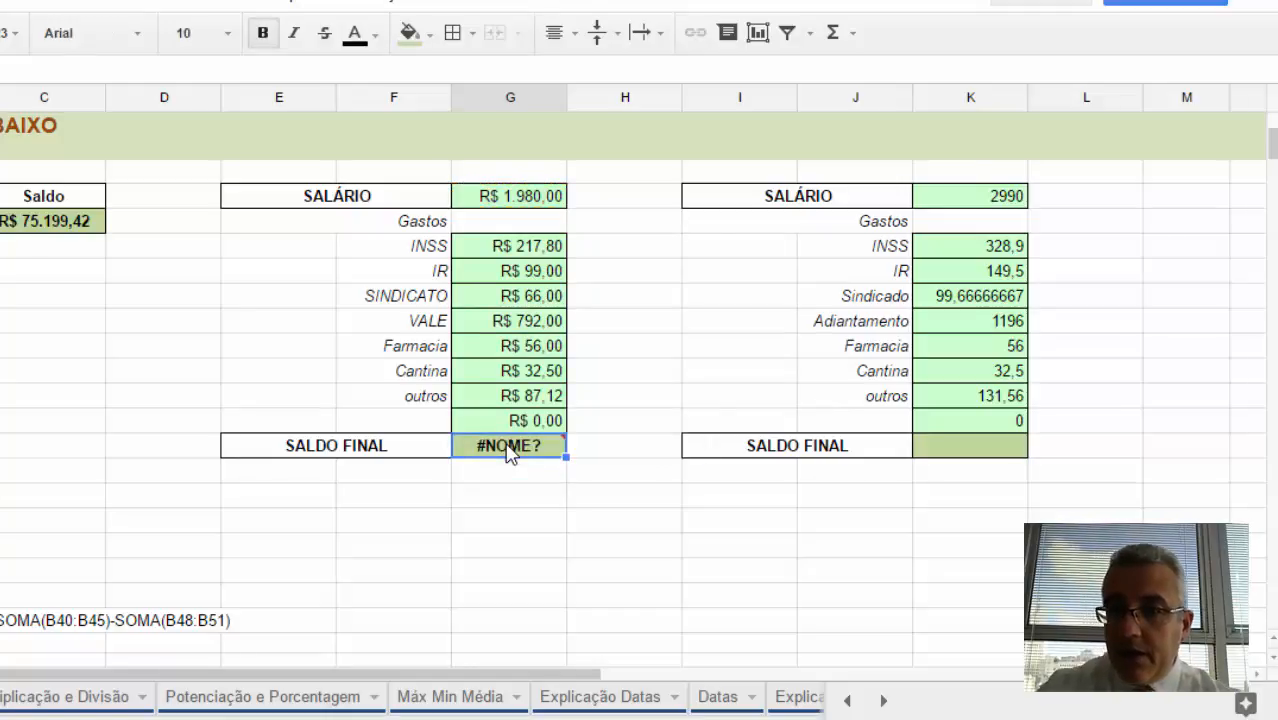
- Check the range names in the named ranges list and replace impostos with descontos in the G46 formula
{"action": "left_click", "coordinate": [108, 3]}
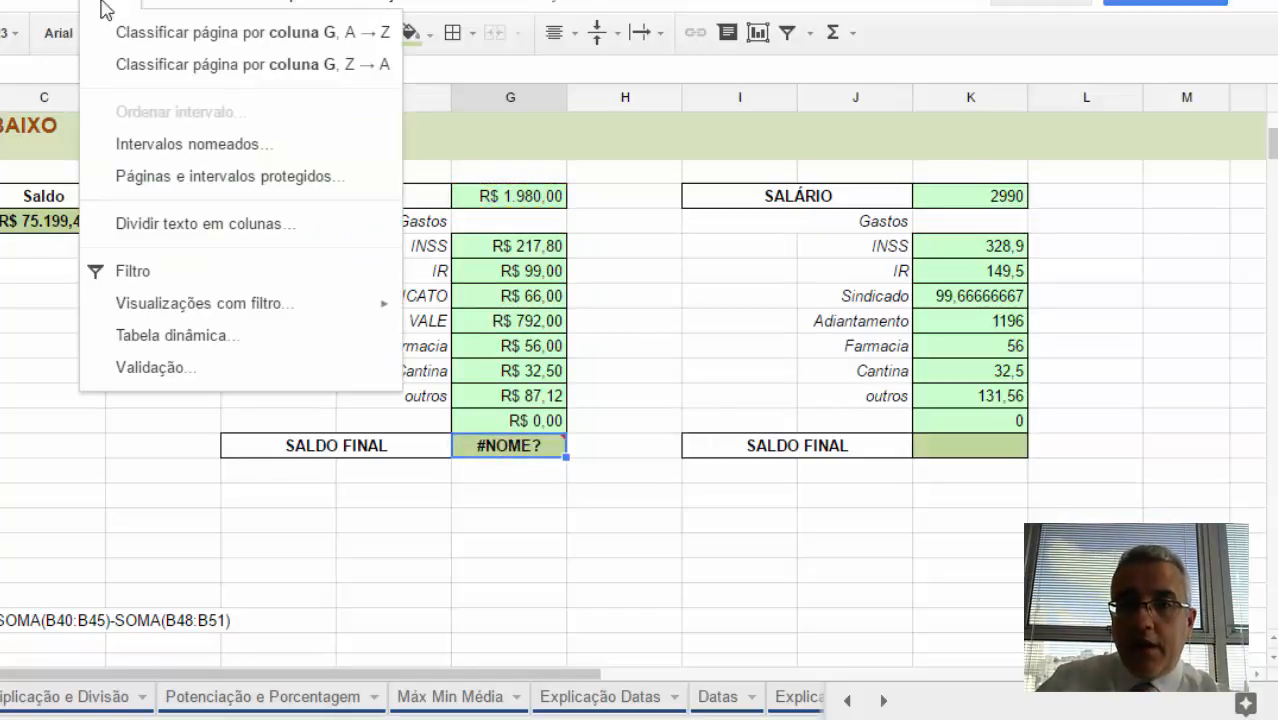
{"action": "left_click", "coordinate": [197, 148]}
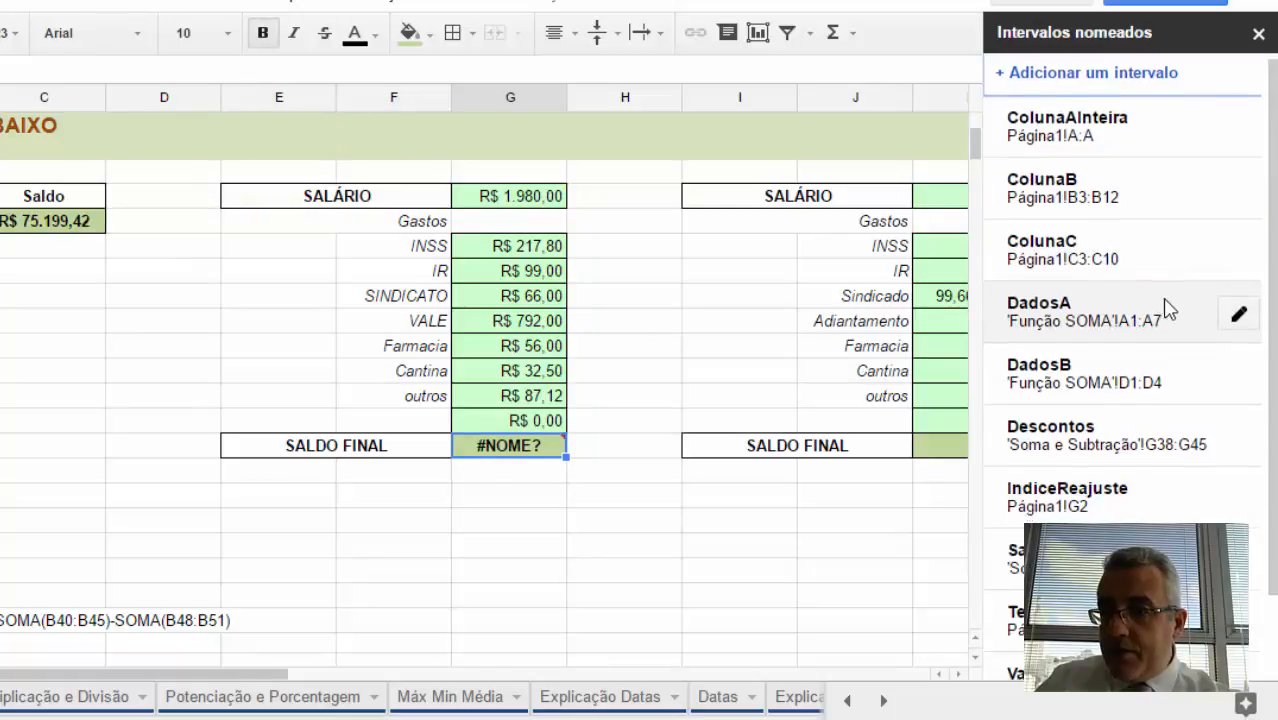
{"action": "scroll", "coordinate": [1170, 312], "scroll_direction": "down", "scroll_amount": 1}
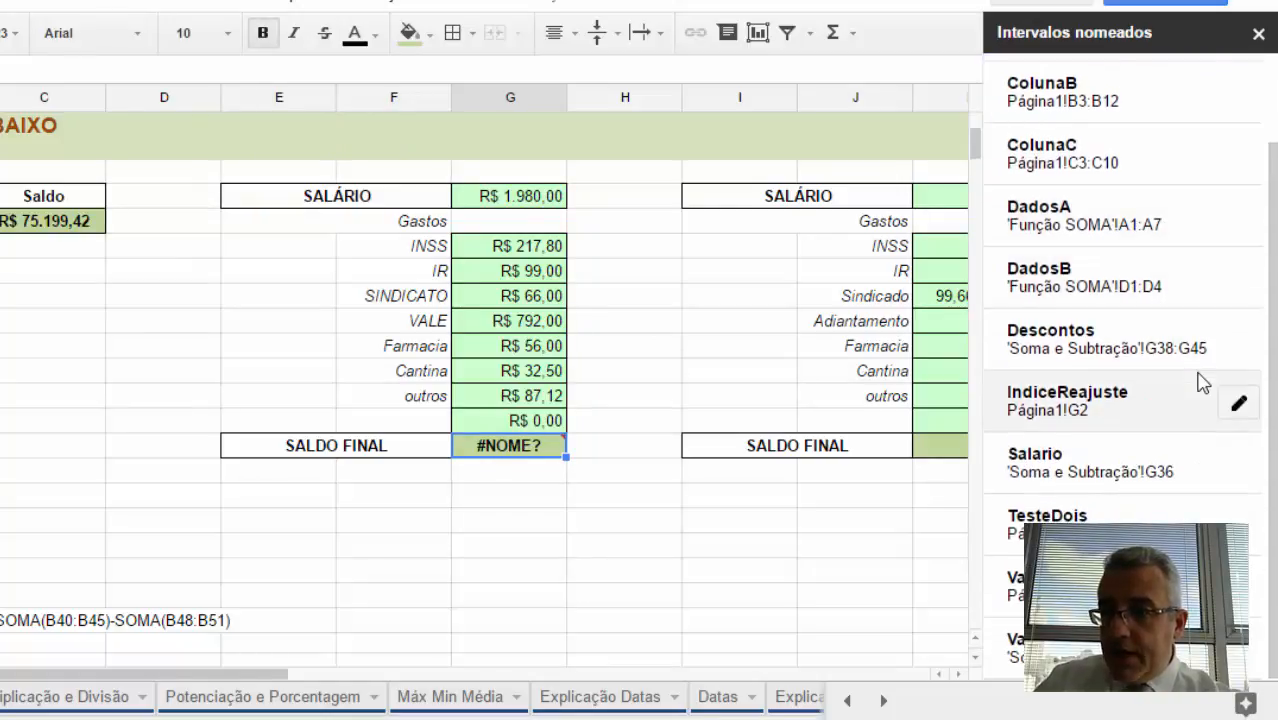
{"action": "key", "text": "Escape"}
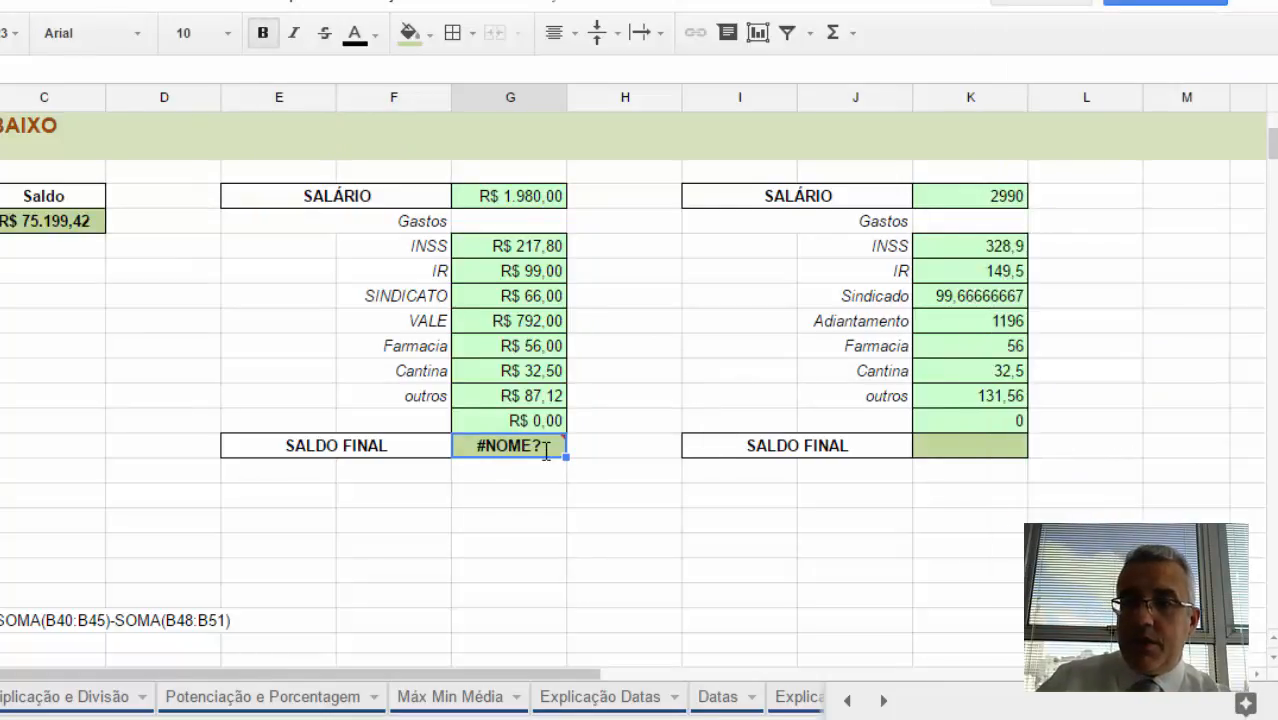
{"action": "double_click", "coordinate": [544, 450]}
{"action": "left_click", "coordinate": [660, 449]}
{"action": "double_click", "coordinate": [660, 449]}
{"action": "key", "text": "BackSpace"}
{"action": "type", "text": "descontos"}
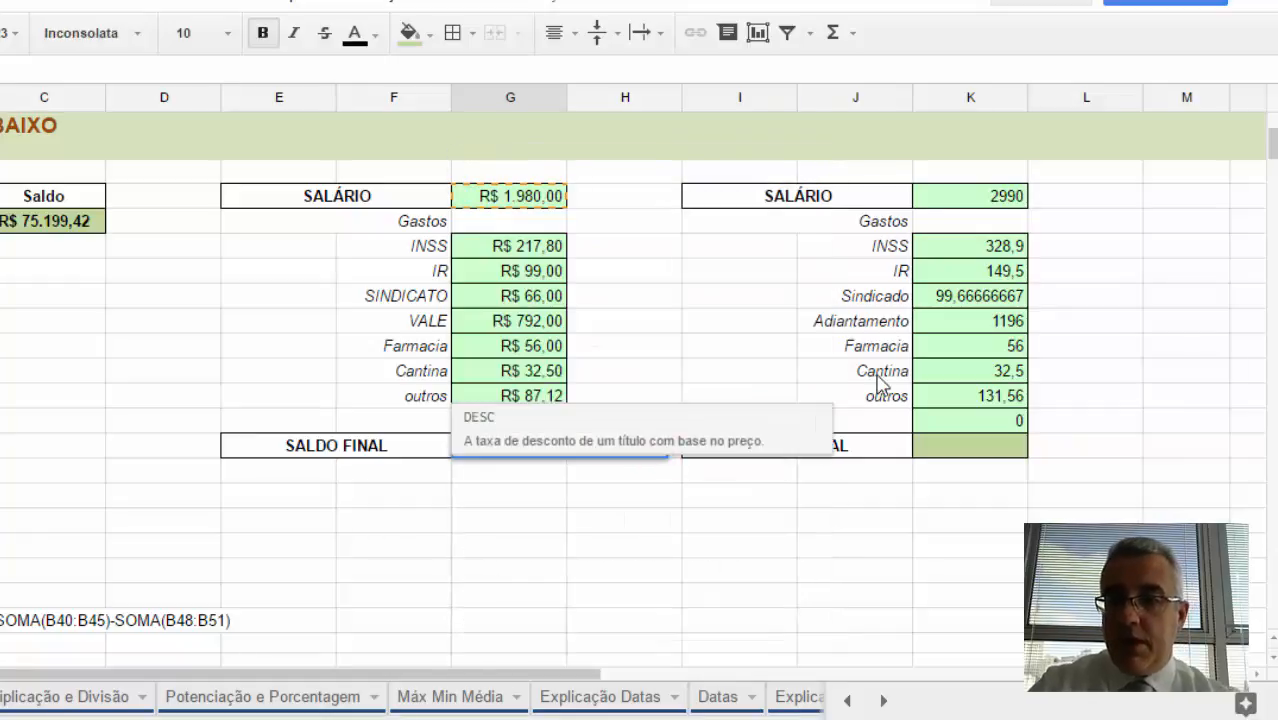
{"action": "key", "text": "Return"}
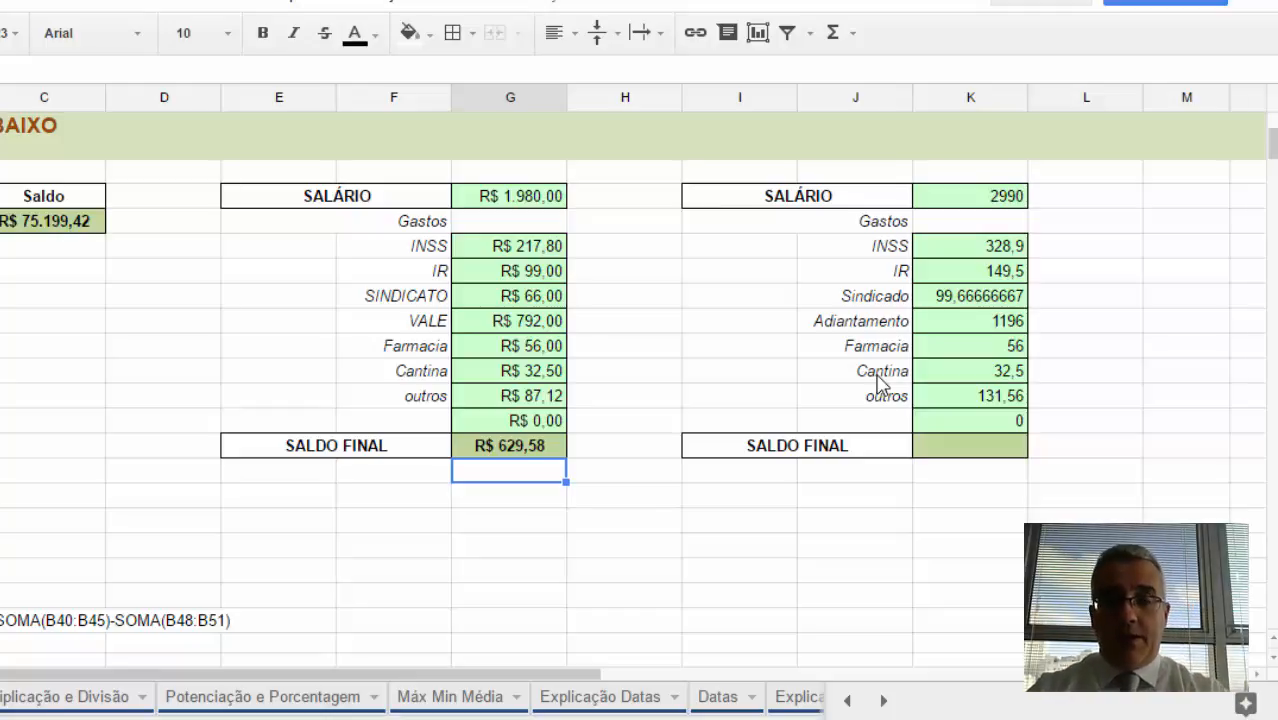
- Review the Salario and Descontos named ranges inside the G46 SALDO FINAL formula without changing it
{"action": "key", "text": "Up"}
{"action": "key", "text": "F2"}
{"action": "key", "text": "Left"}
{"action": "key", "text": "Left"}
{"action": "key", "text": "Left"}
{"action": "key", "text": "Left"}
{"action": "key", "text": "Left"}
{"action": "key", "text": "Left"}
{"action": "key", "text": "Left"}
{"action": "key", "text": "Left"}
{"action": "key", "text": "Left"}
{"action": "key", "text": "Left"}
{"action": "key", "text": "Left"}
{"action": "key", "text": "Left"}
{"action": "key", "text": "Left"}
{"action": "key", "text": "Left"}
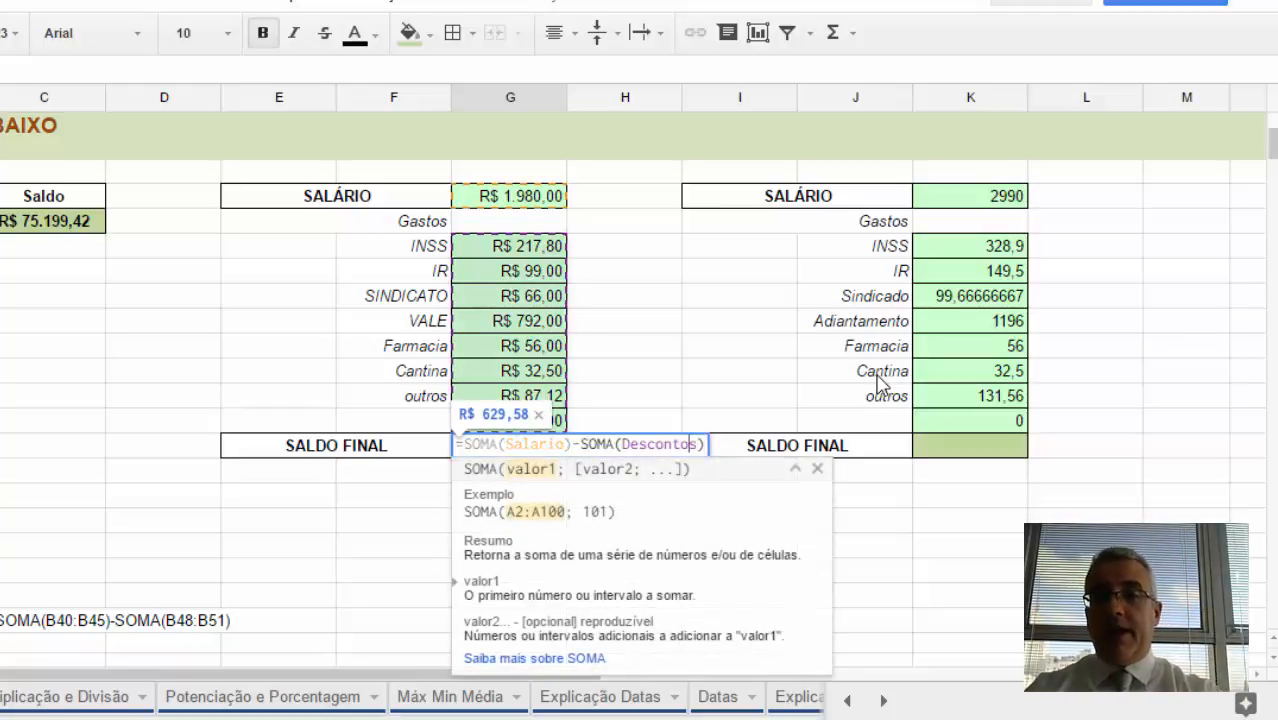
{"action": "key", "text": "Left"}
{"action": "key", "text": "Left"}
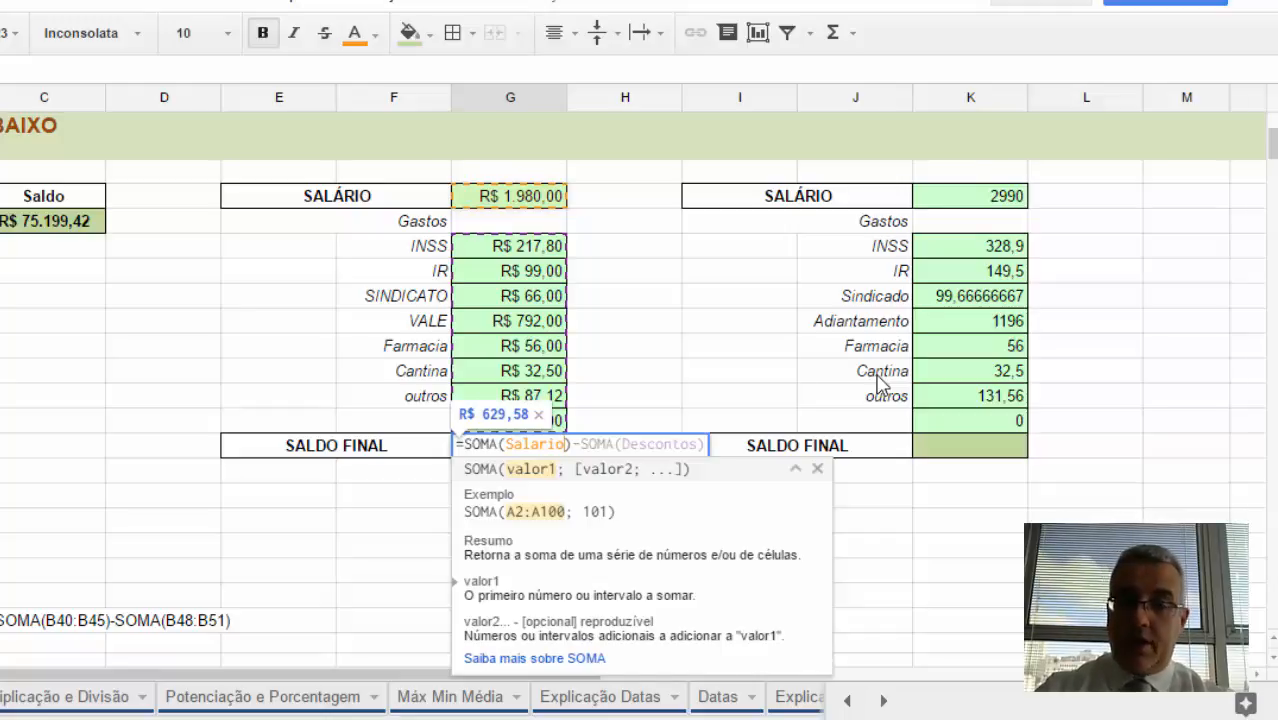
{"action": "key", "text": "Tab"}
- Calculate the second salary table's SALDO FINAL in K46 with =K36-soma(K38:K45)
{"action": "key", "text": "Tab"}
{"action": "key", "text": "Tab"}
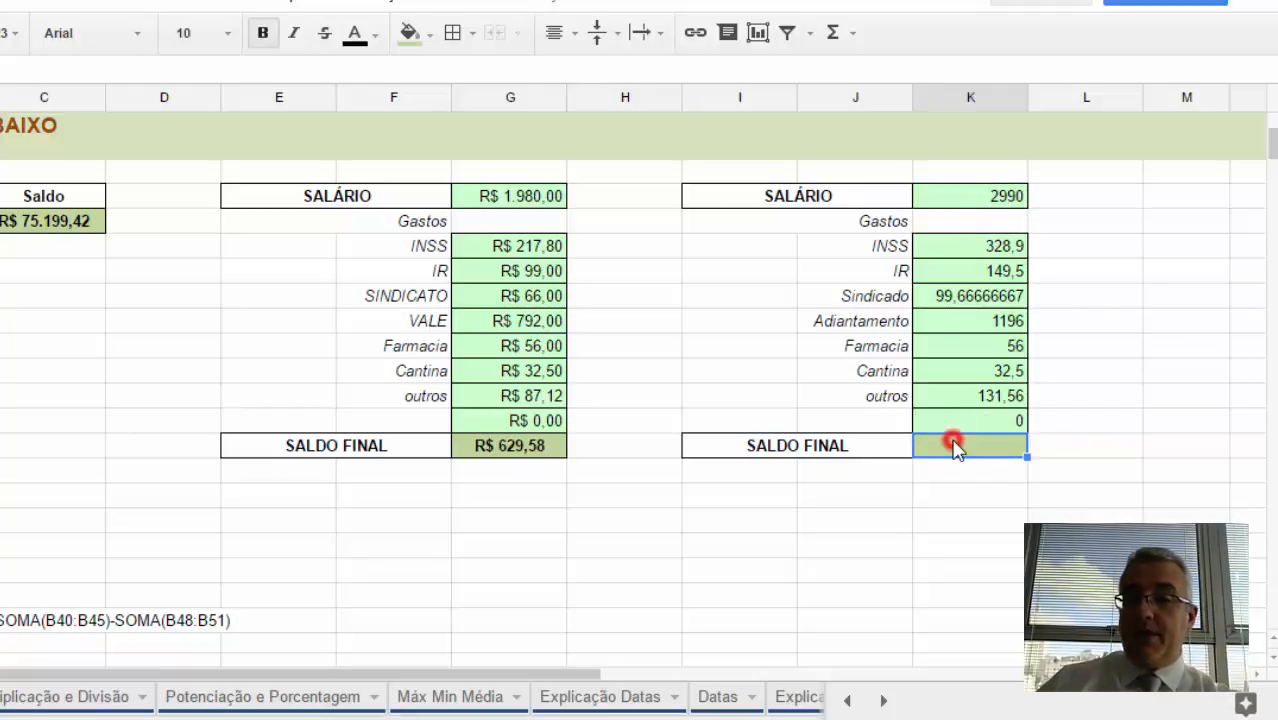
{"action": "type", "text": "="}
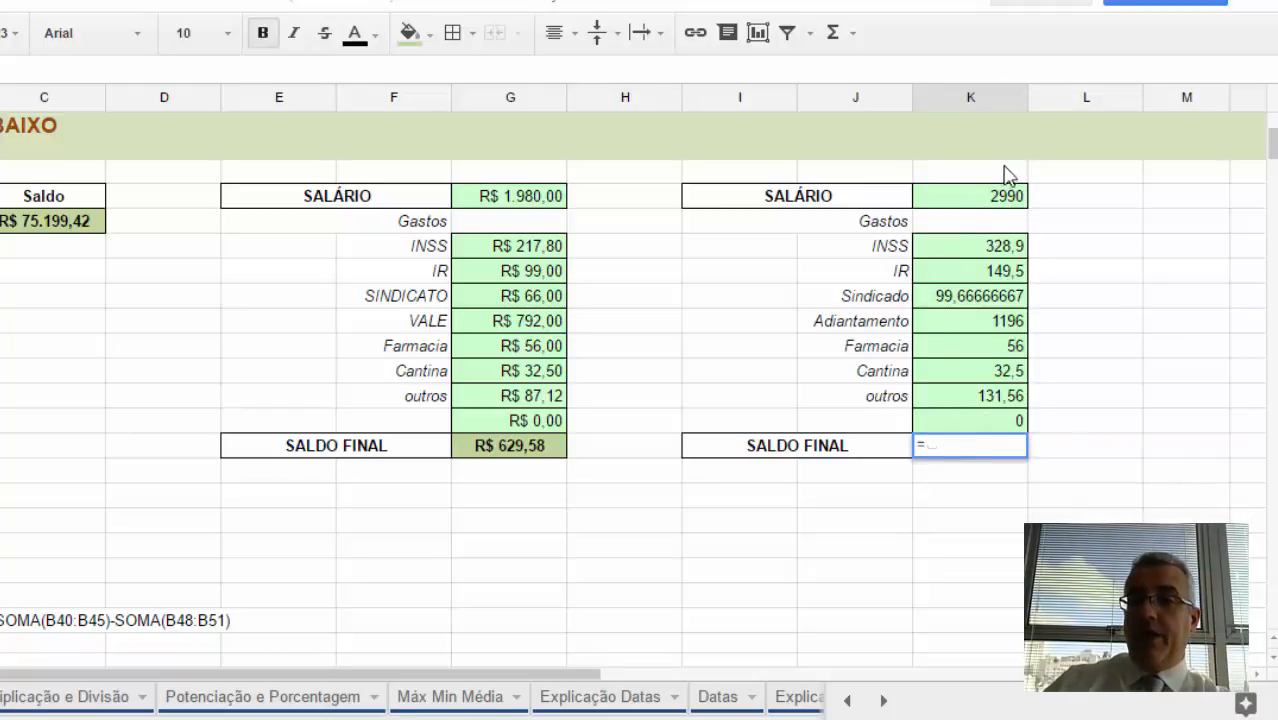
{"action": "left_click", "coordinate": [990, 194]}
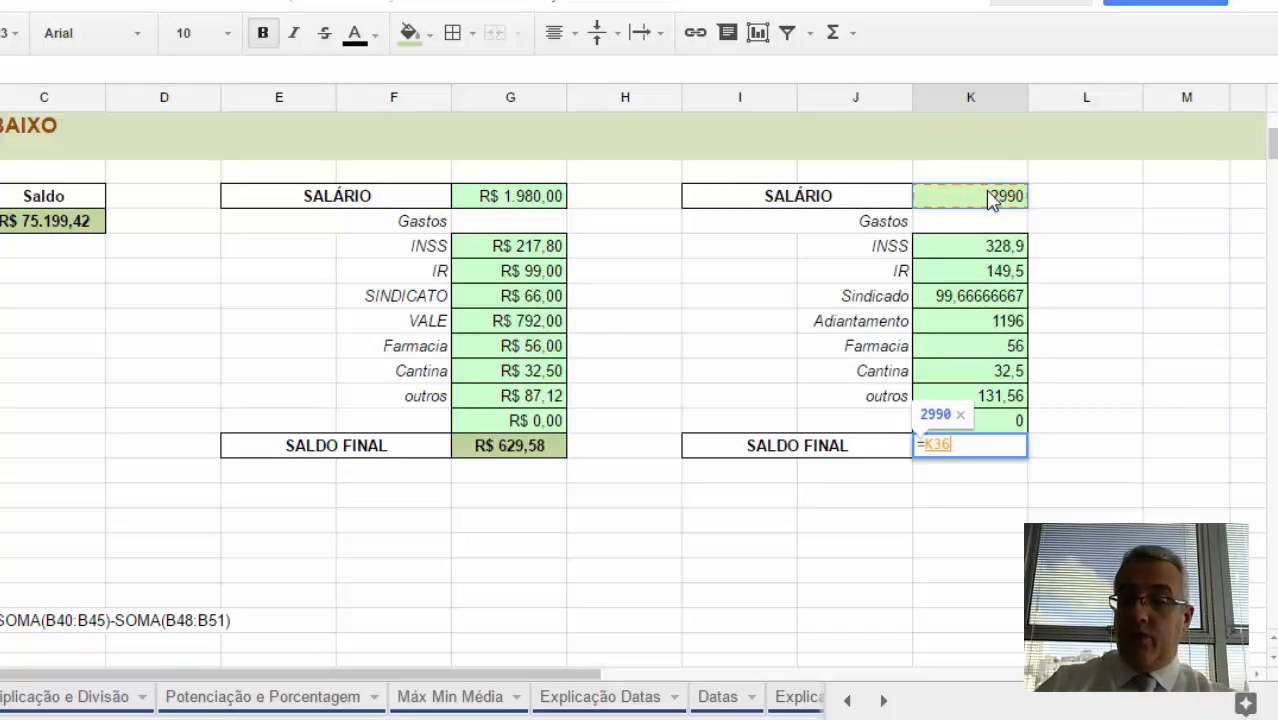
{"action": "type", "text": "-soma("}
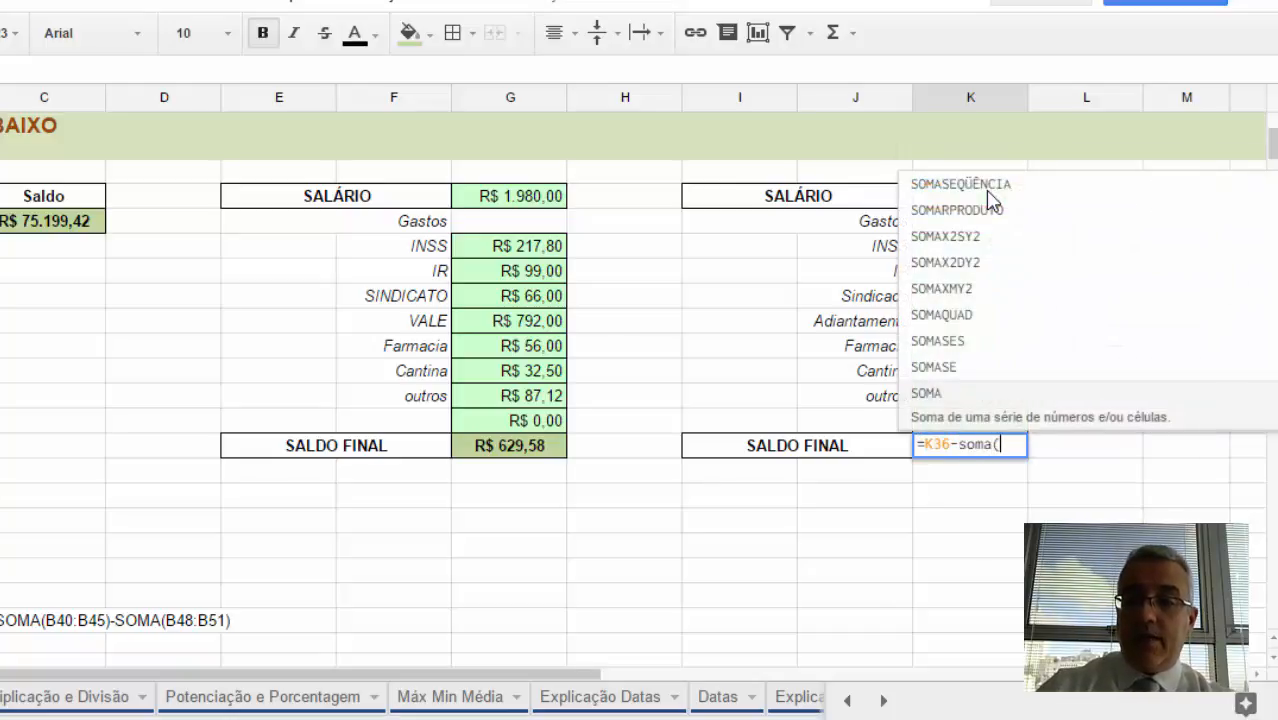
{"action": "left_click_drag", "start_coordinate": [980, 250], "coordinate": [983, 400]}
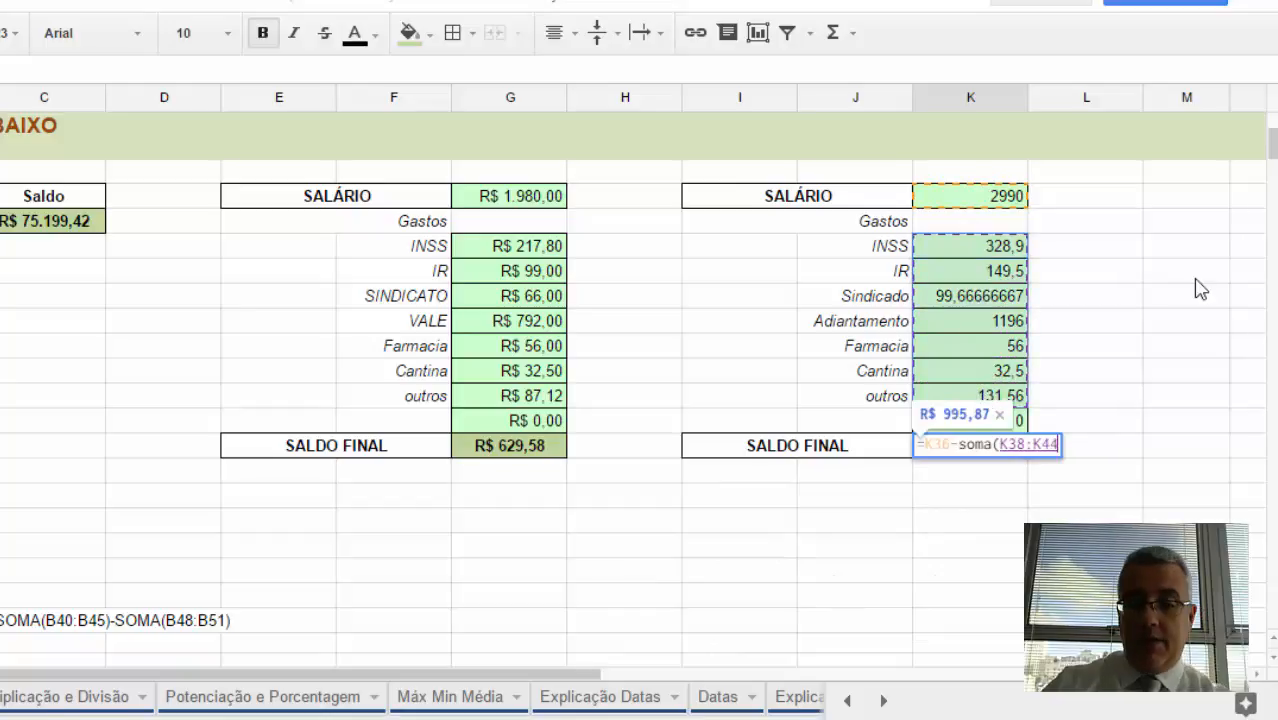
{"action": "key", "text": "shift+Down"}
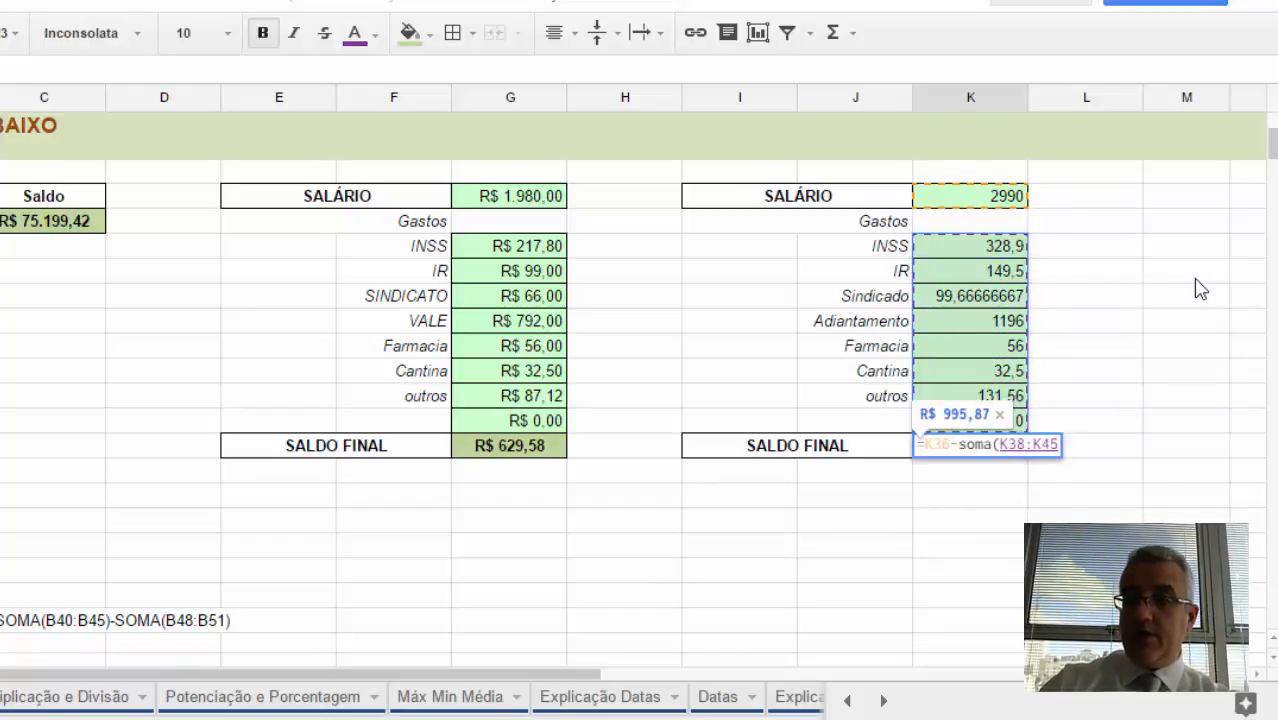
{"action": "key", "text": "Return"}
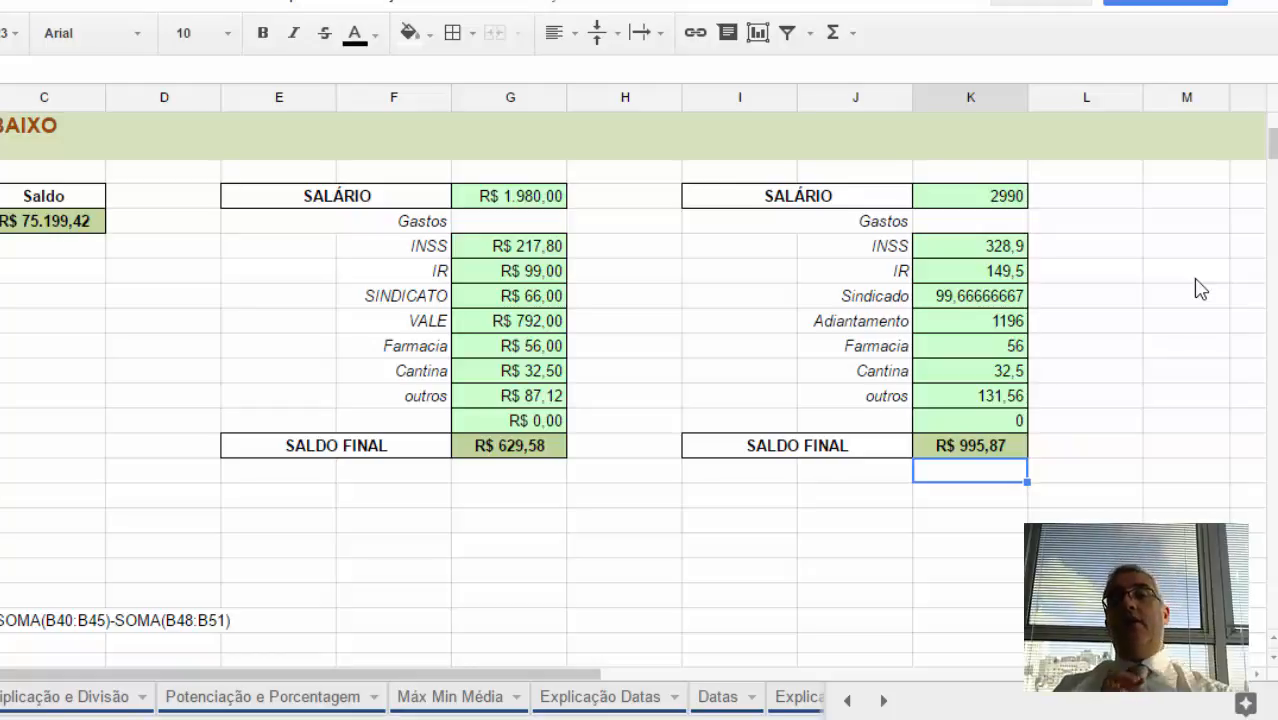
- Hide the finished Soma e Subtração sheet and look over the exercises on the Multiplicação e Divisão sheet
{"action": "scroll", "coordinate": [1164, 325], "scroll_direction": "down", "scroll_amount": 3}
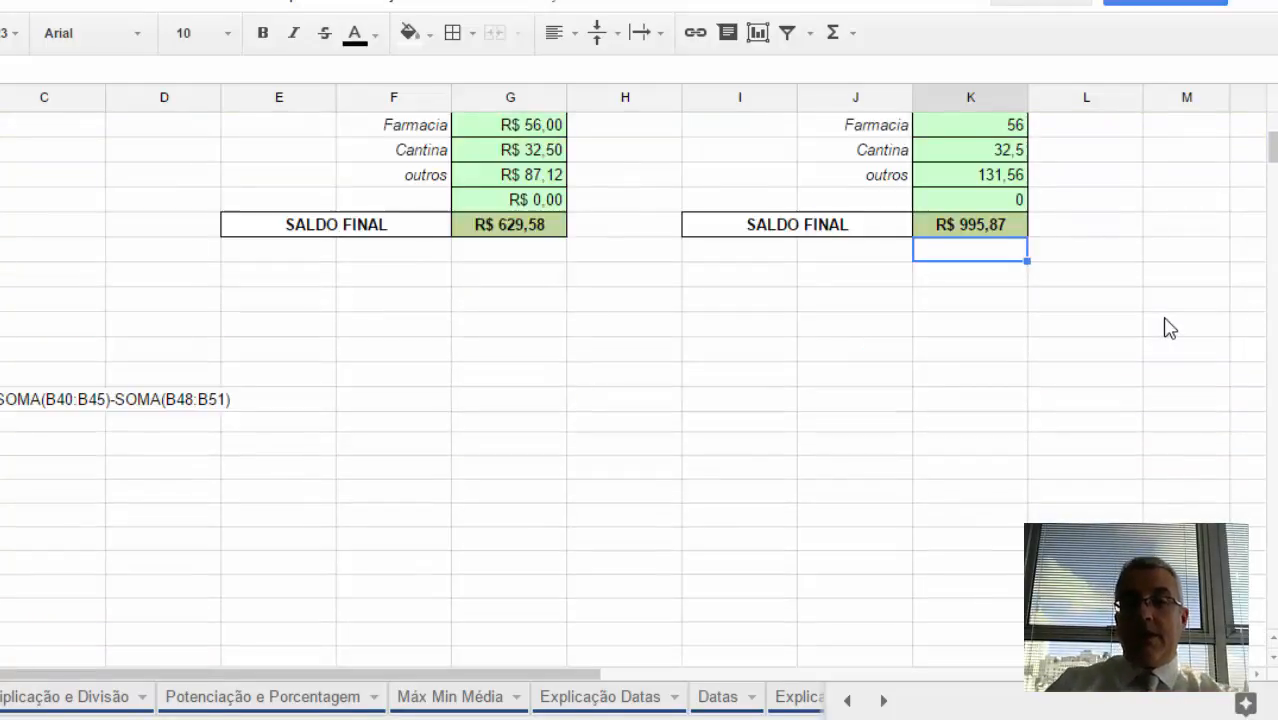
{"action": "scroll", "coordinate": [1170, 336], "scroll_direction": "up", "scroll_amount": 4}
{"action": "scroll", "coordinate": [1170, 336], "scroll_direction": "up", "scroll_amount": 5}
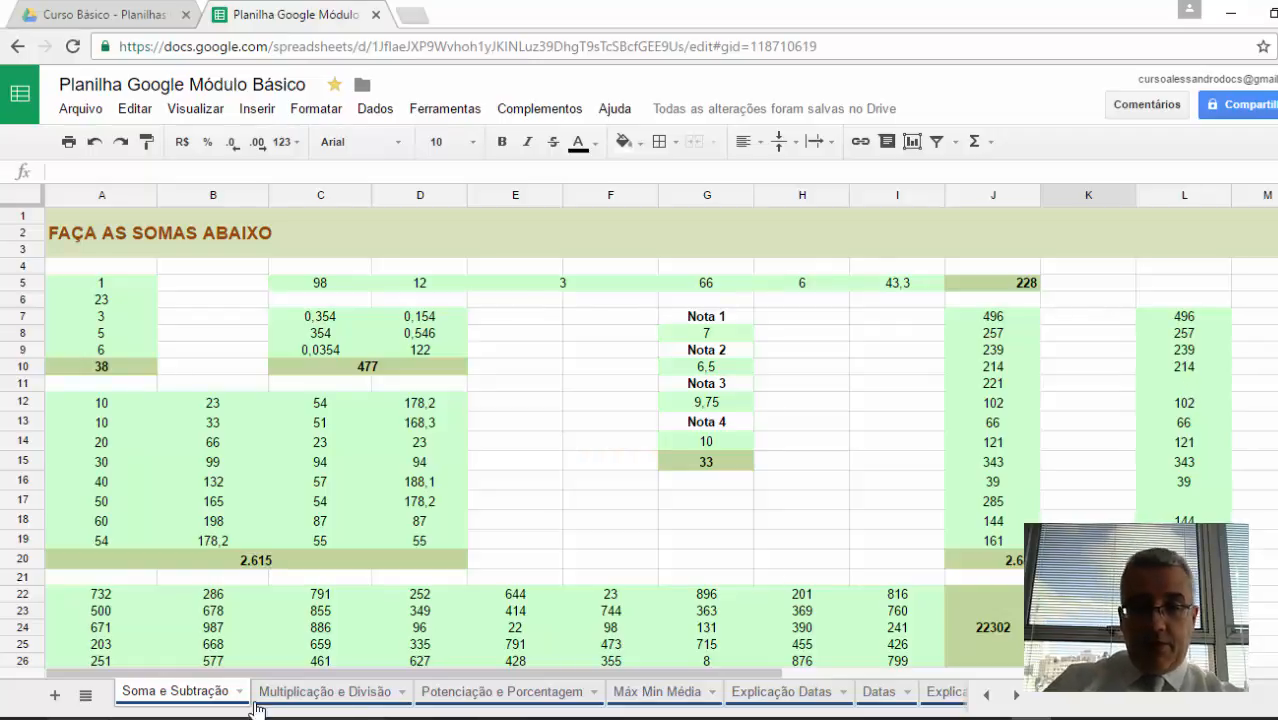
{"action": "left_click", "coordinate": [172, 696]}
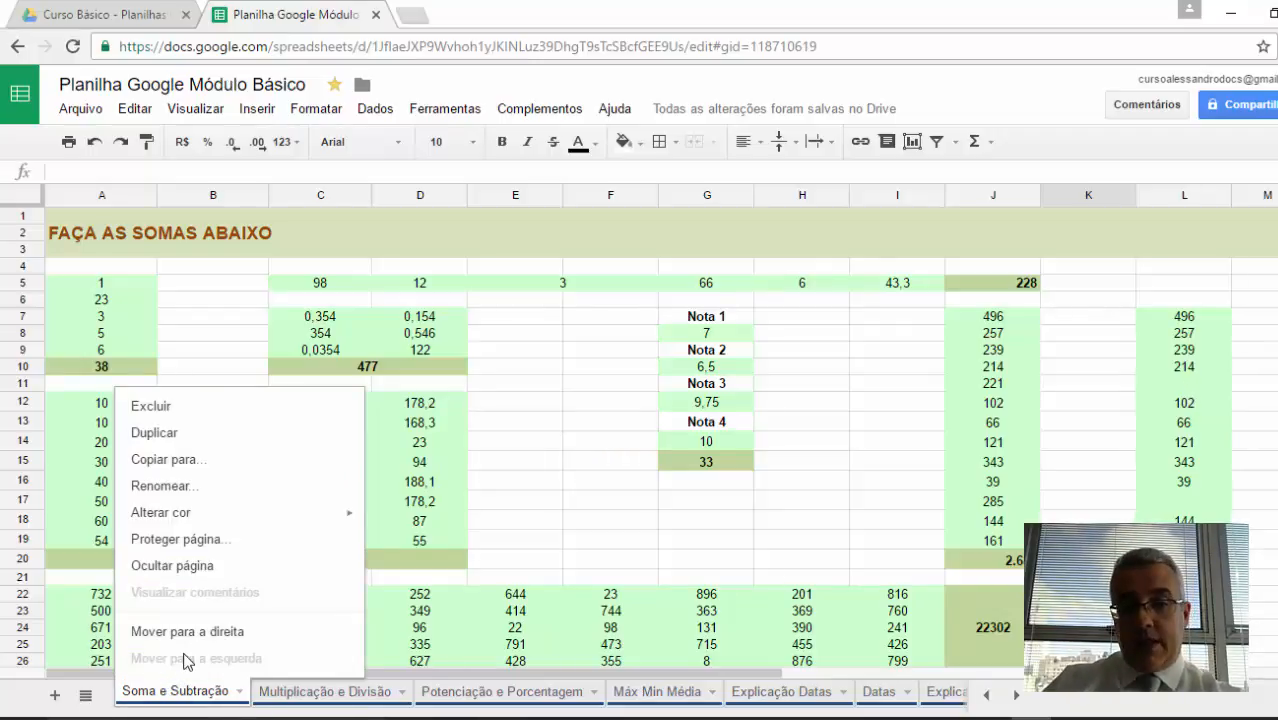
{"action": "left_click", "coordinate": [203, 566]}
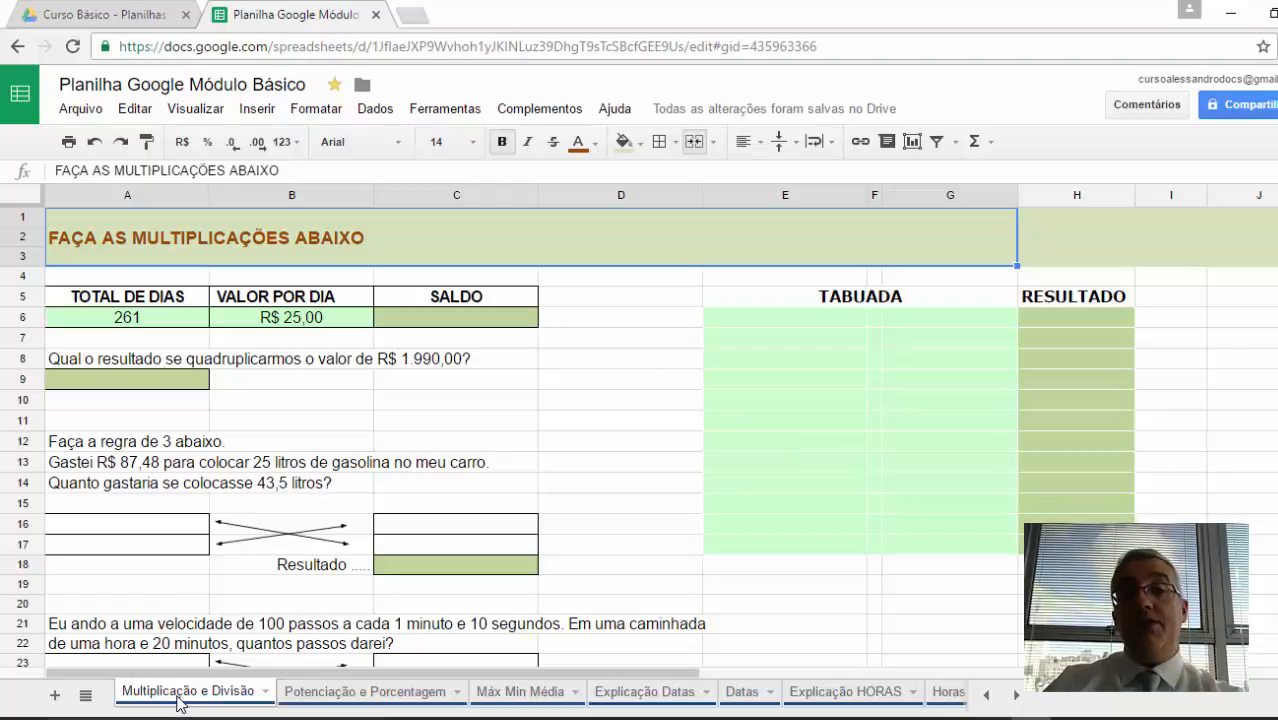
{"action": "scroll", "coordinate": [270, 583], "scroll_direction": "down", "scroll_amount": 10}
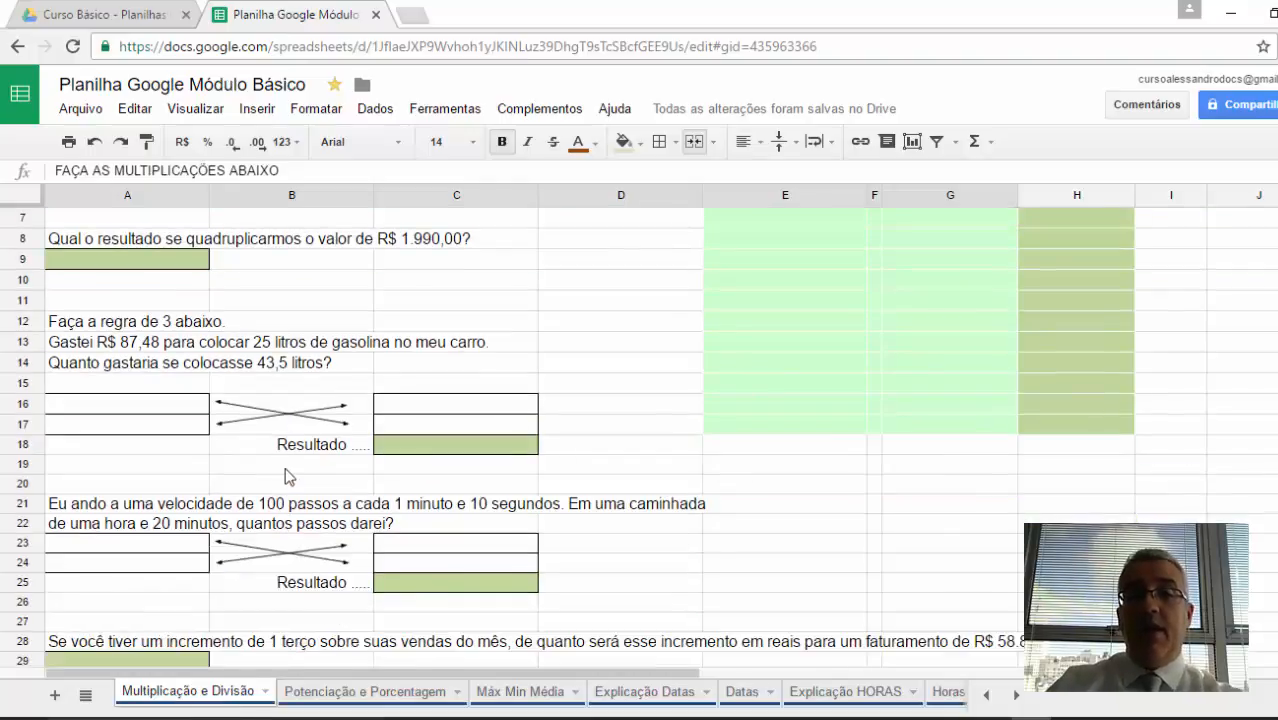
{"action": "scroll", "coordinate": [295, 480], "scroll_direction": "up", "scroll_amount": 7}
{"action": "scroll", "coordinate": [295, 480], "scroll_direction": "up", "scroll_amount": 3}
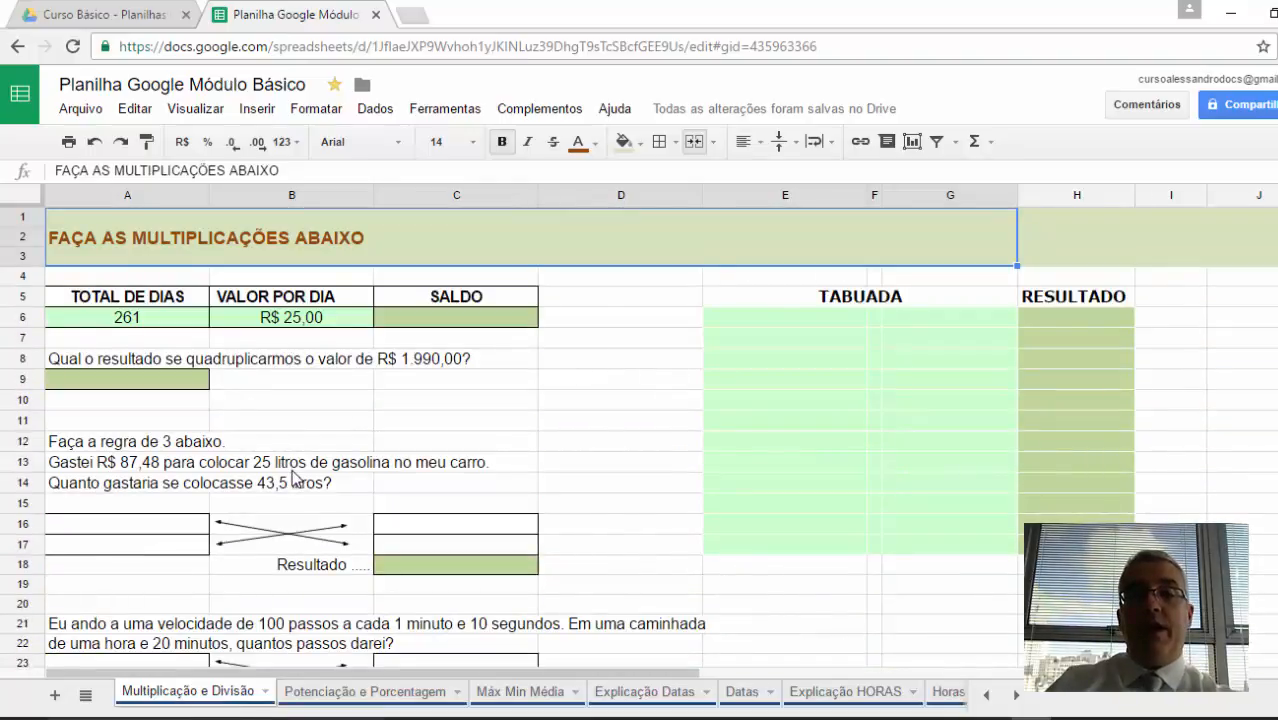